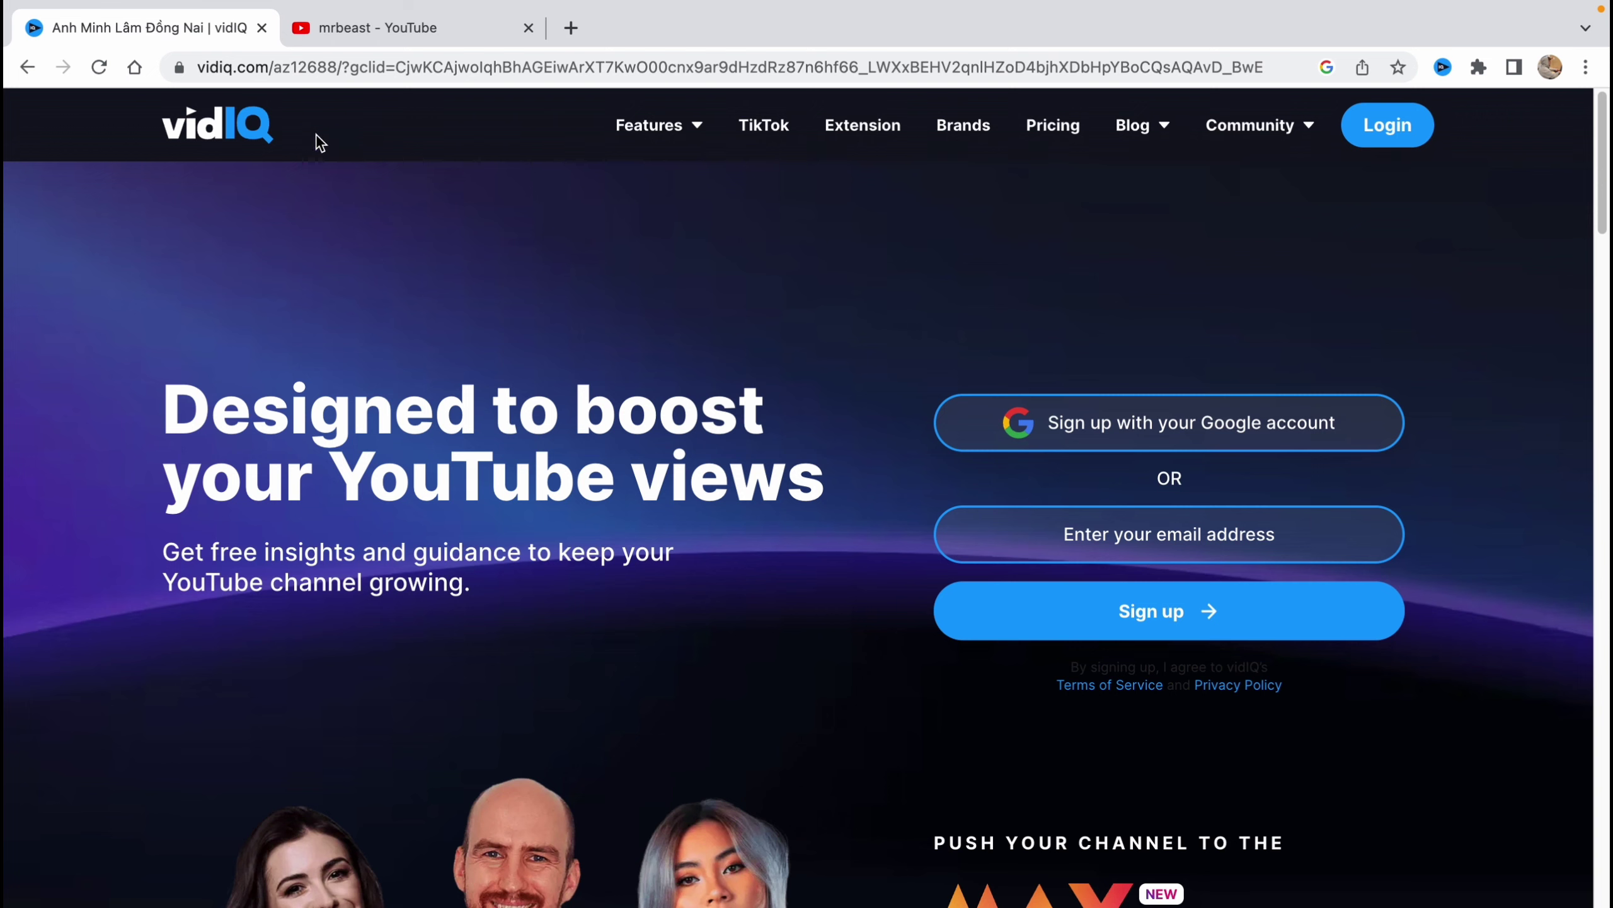
- Check the full vidIQ page address in the address bar without changing it
click(244, 67)
click(223, 67)
click(526, 275)
- Open vidIQ Pricing and review the Basic, Pro, Boost and Max plan comparison table
click(1047, 124)
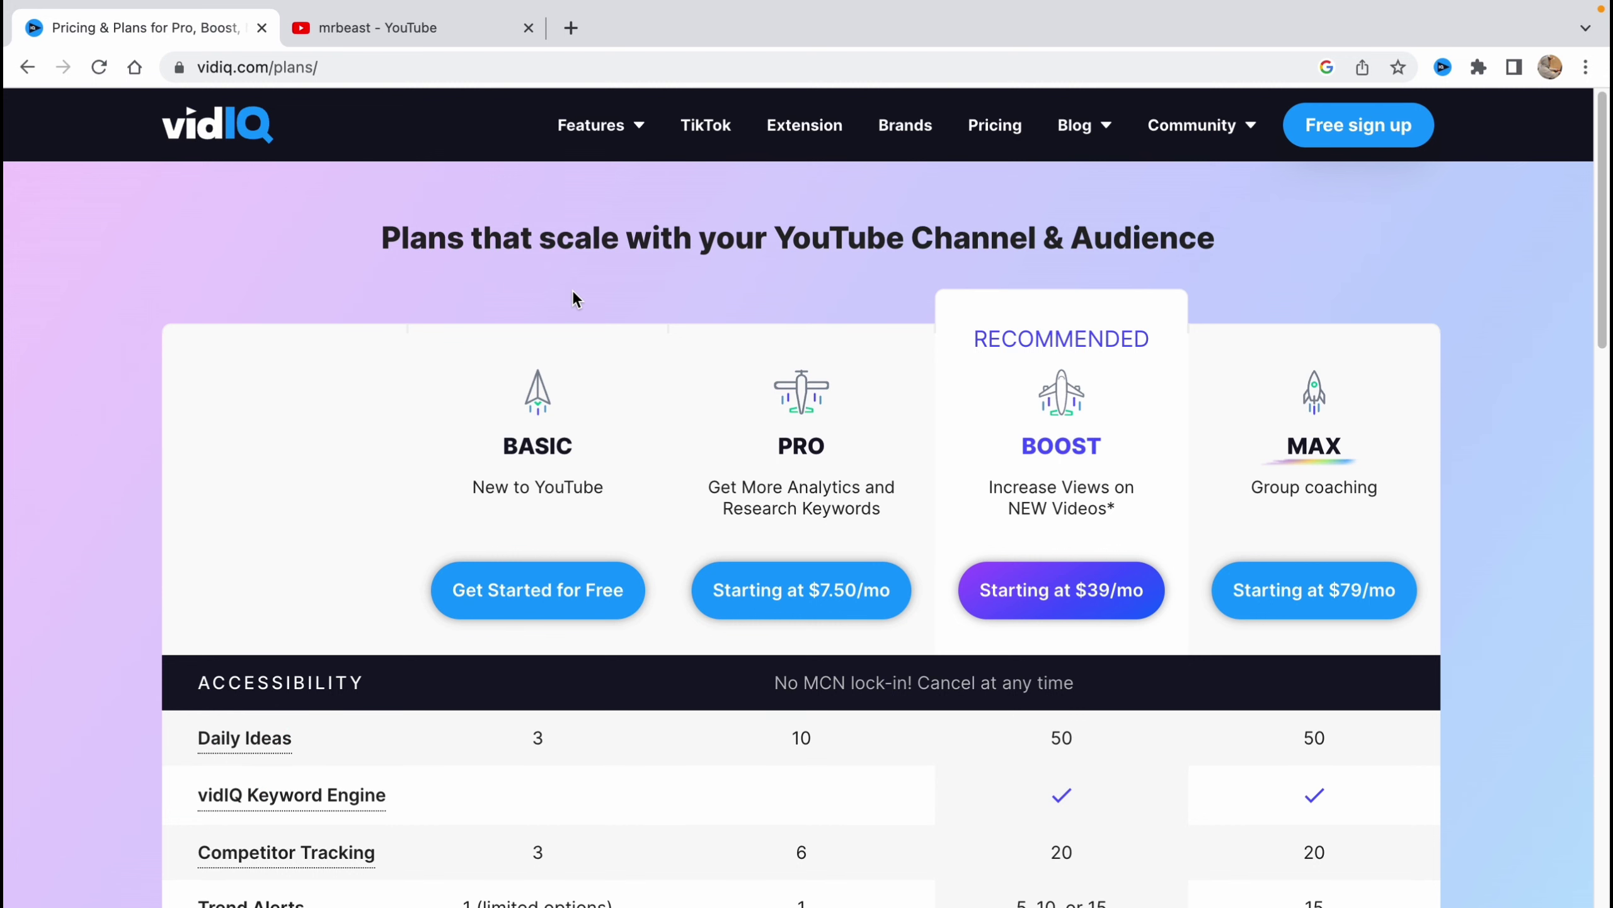
scroll(575, 294, down, 3)
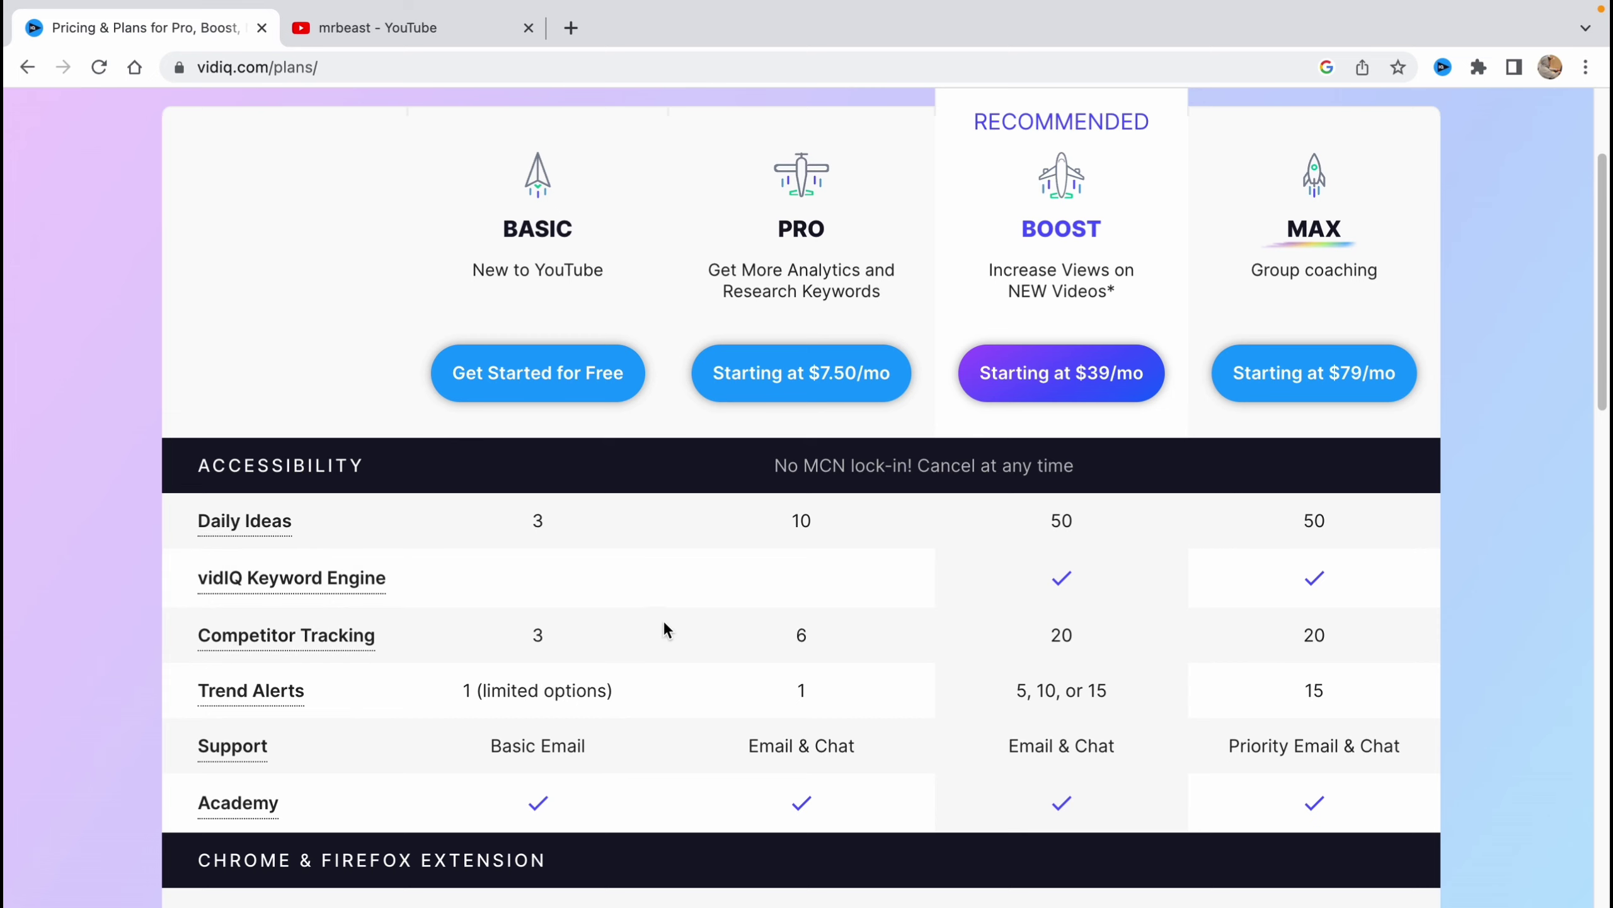
scroll(283, 738, down, 1)
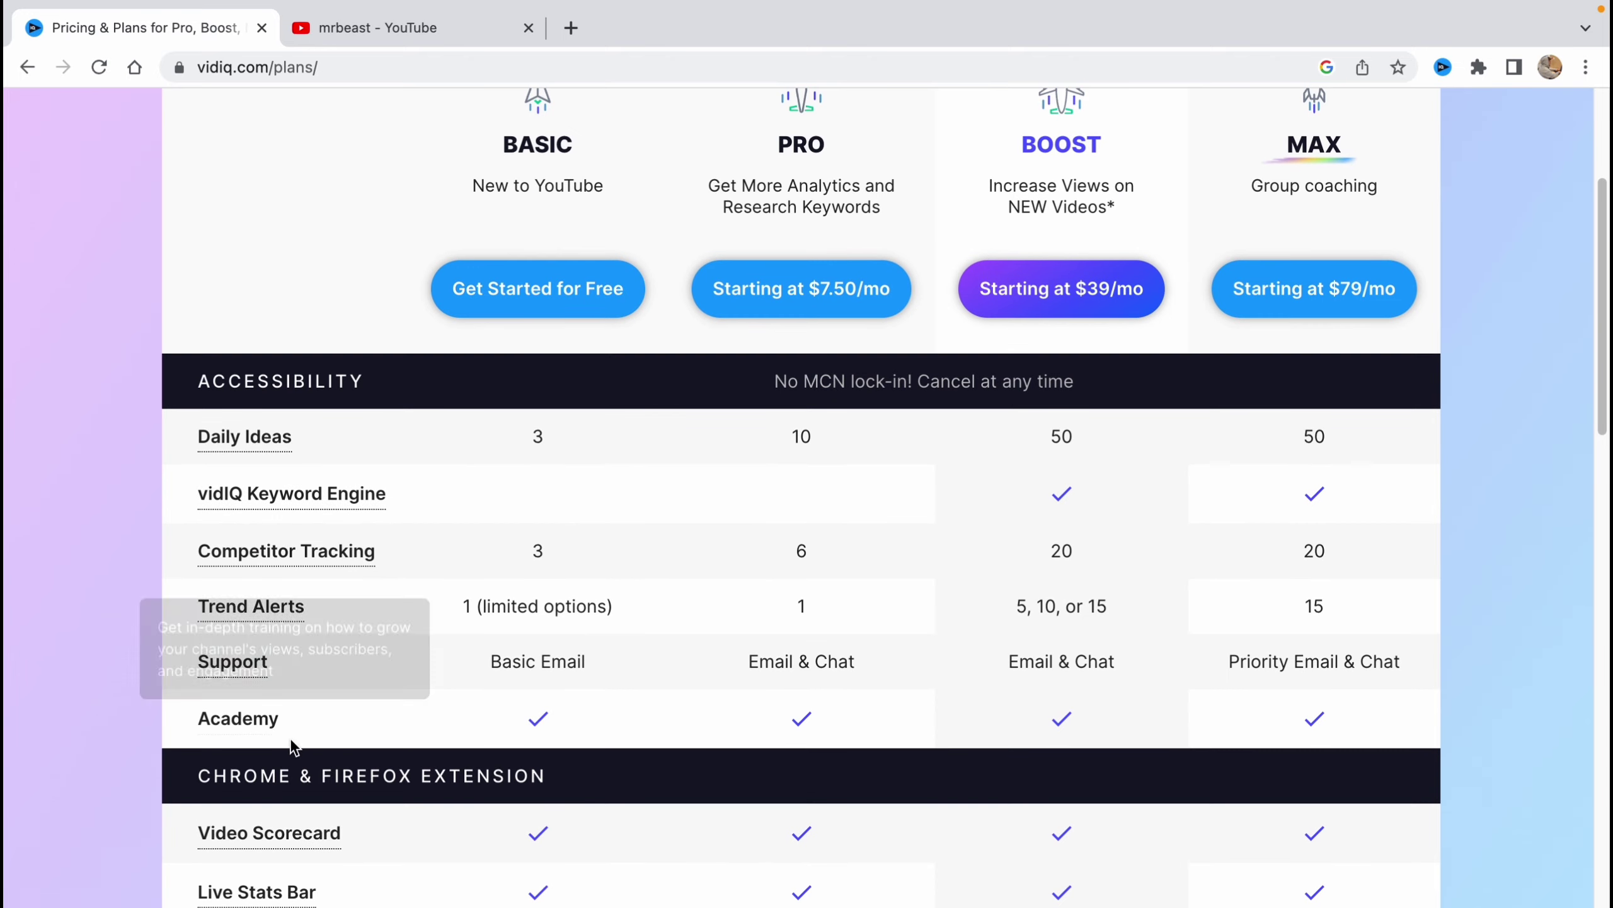
scroll(381, 540, down, 1)
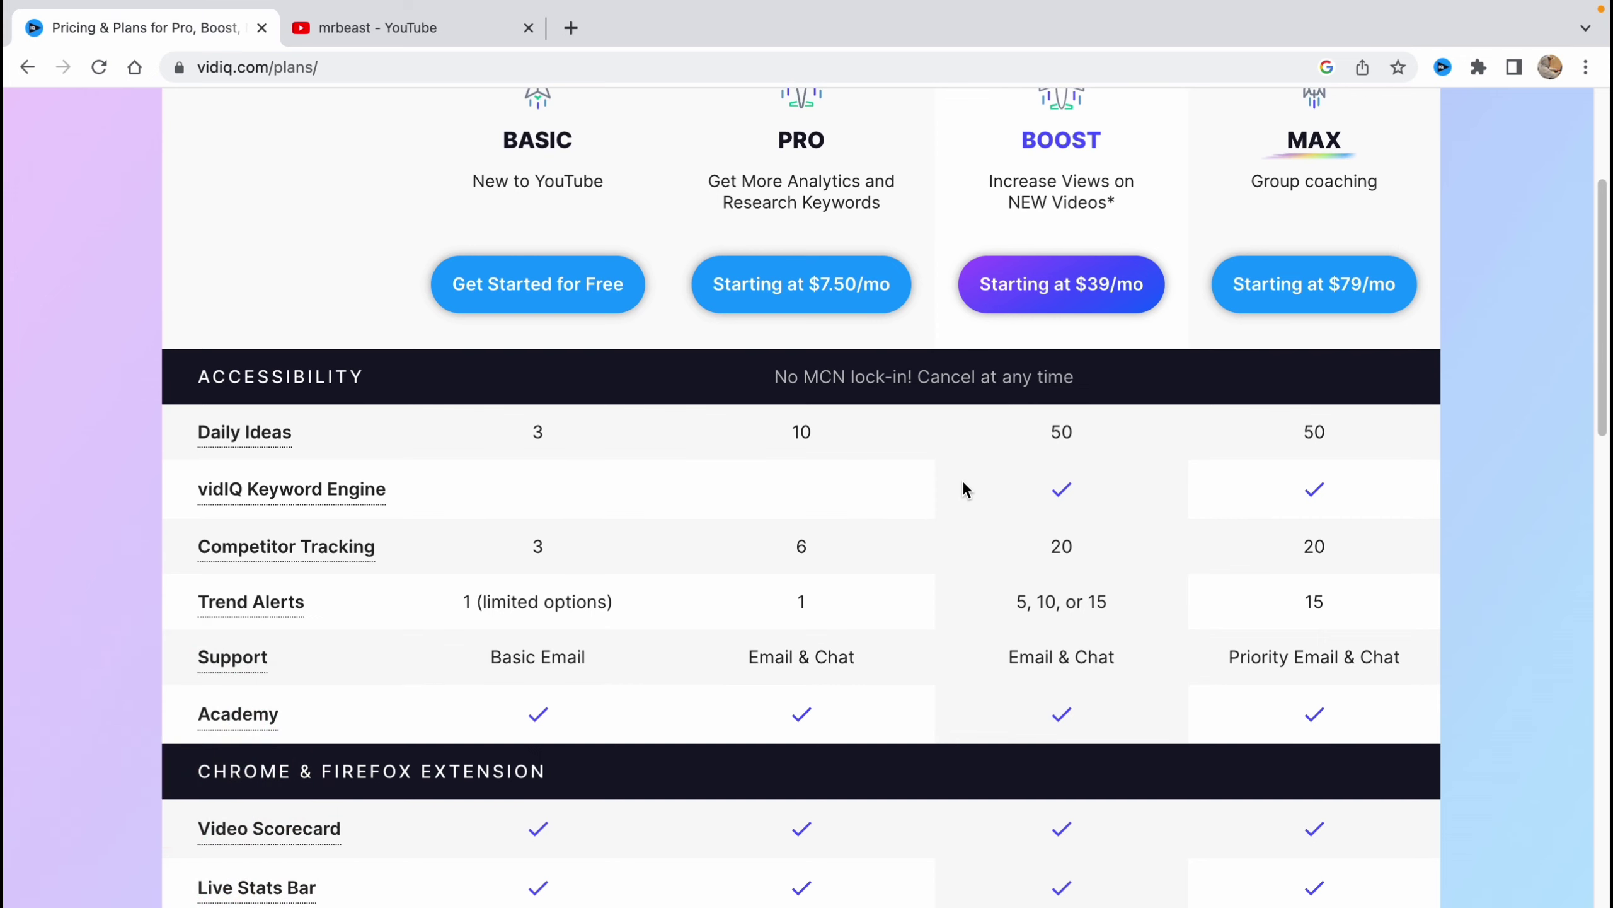
scroll(953, 496, up, 5)
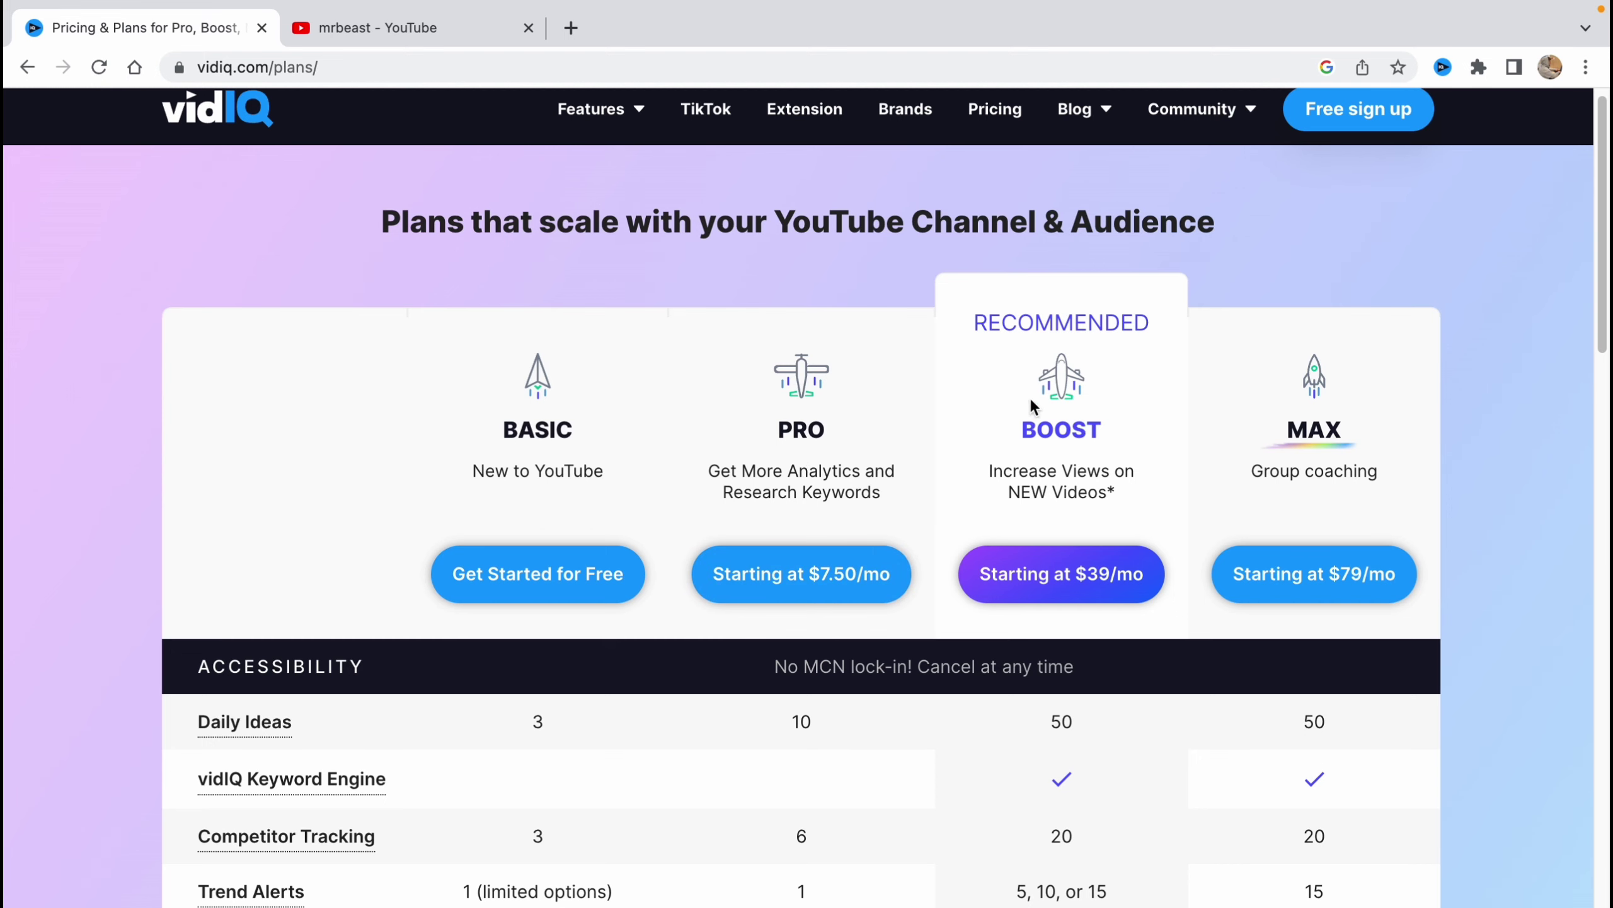
scroll(820, 569, down, 10)
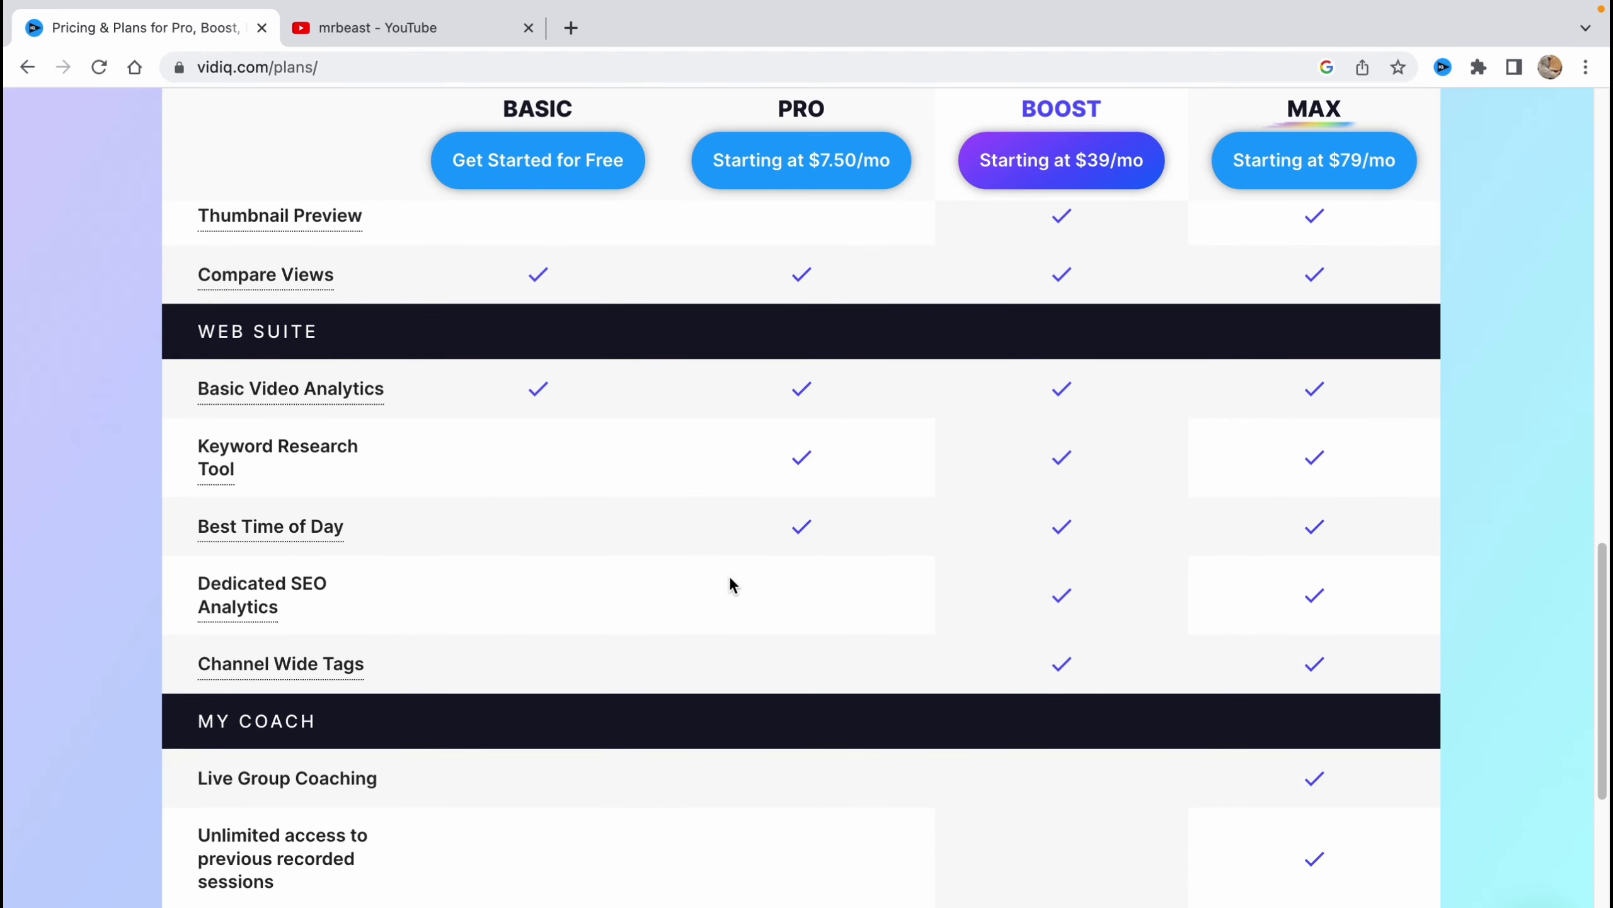
scroll(238, 422, up, 1)
scroll(766, 513, up, 4)
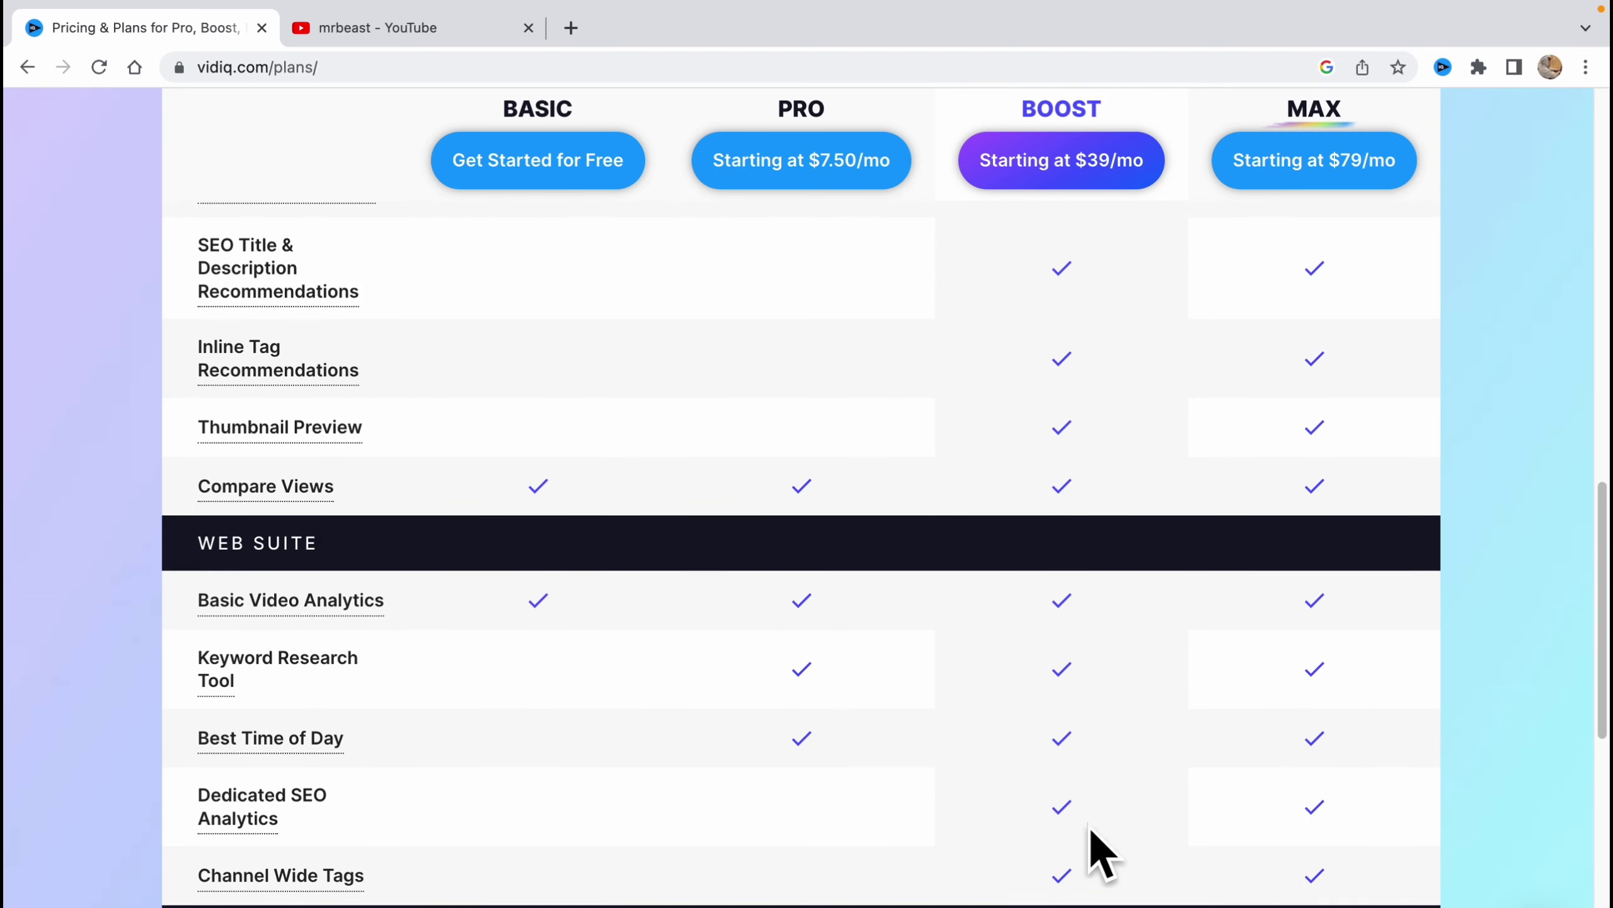
mouse_move(203, 690)
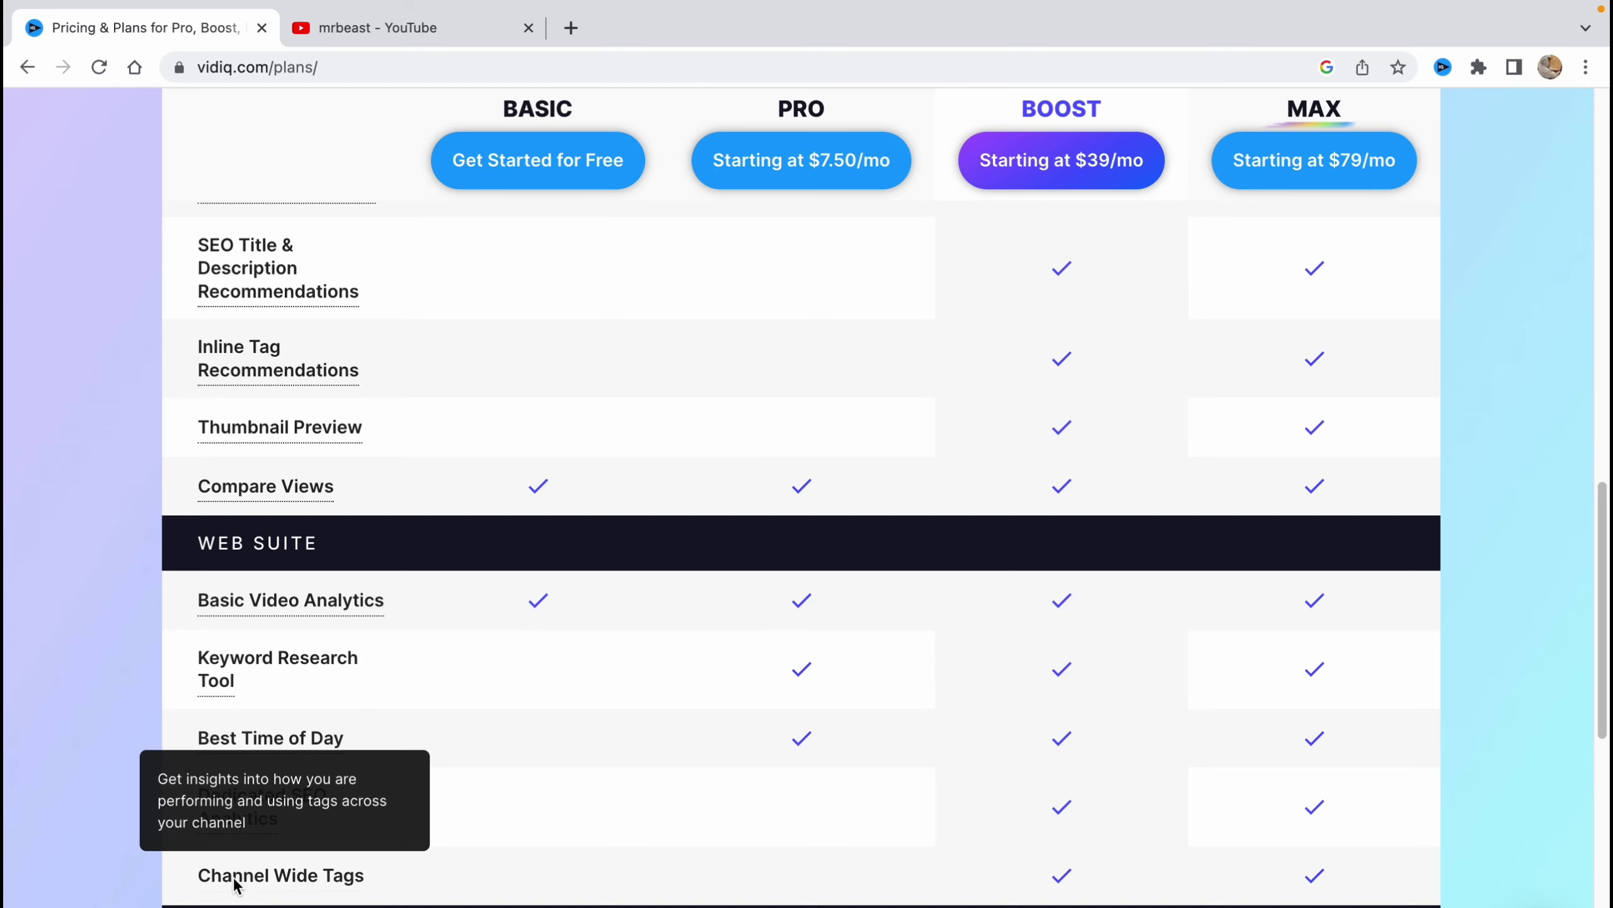
scroll(610, 847, down, 2)
scroll(613, 856, down, 4)
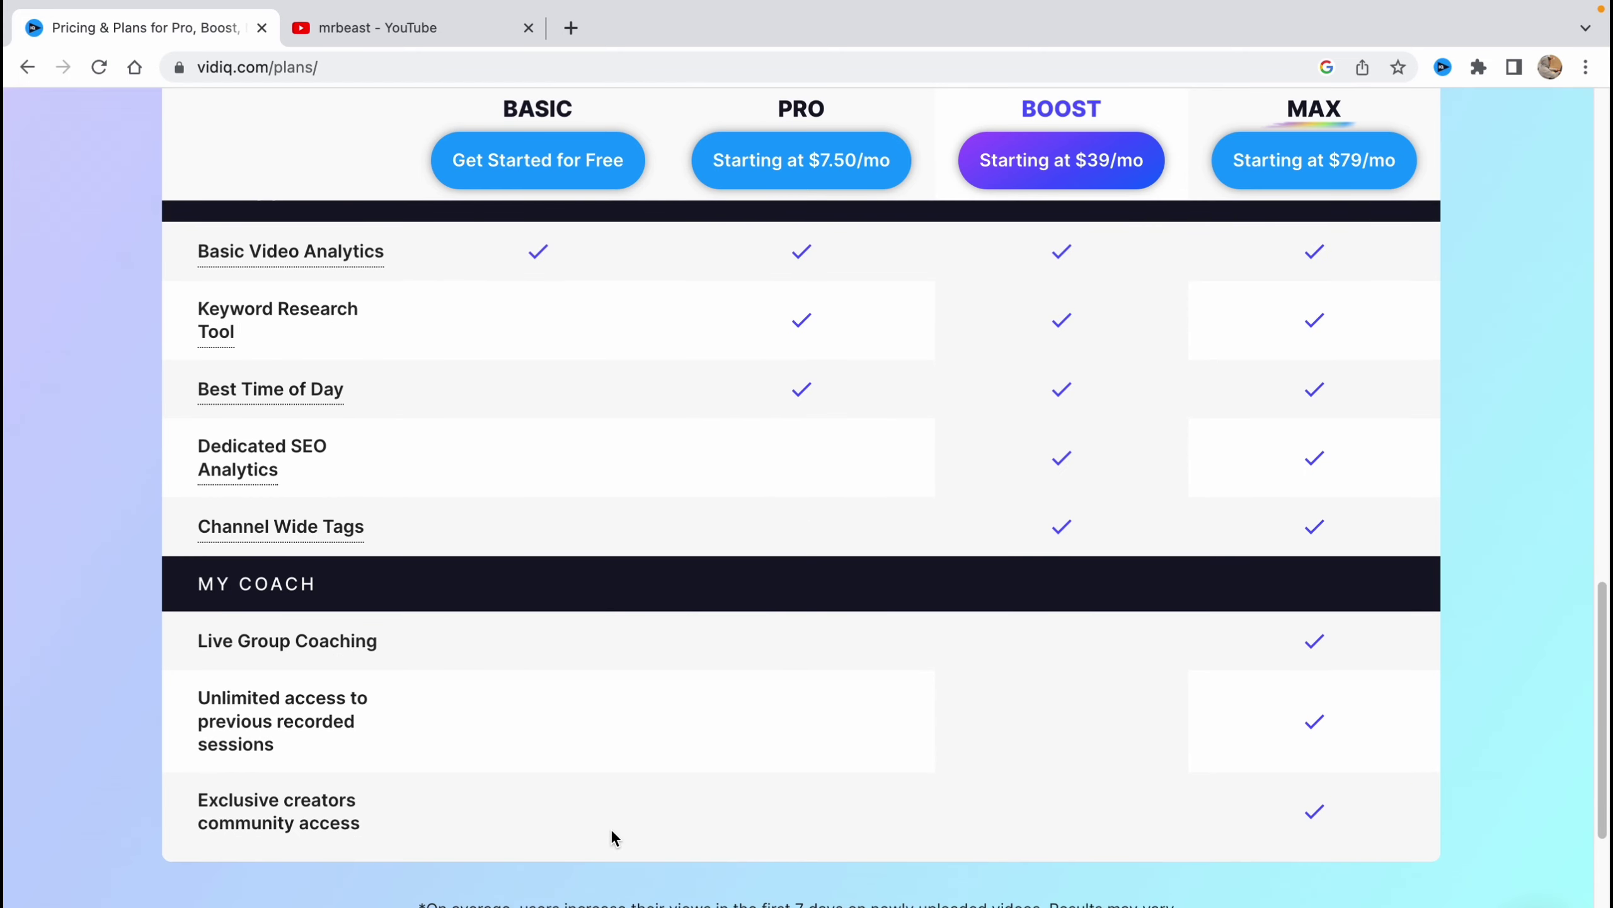
scroll(769, 698, up, 20)
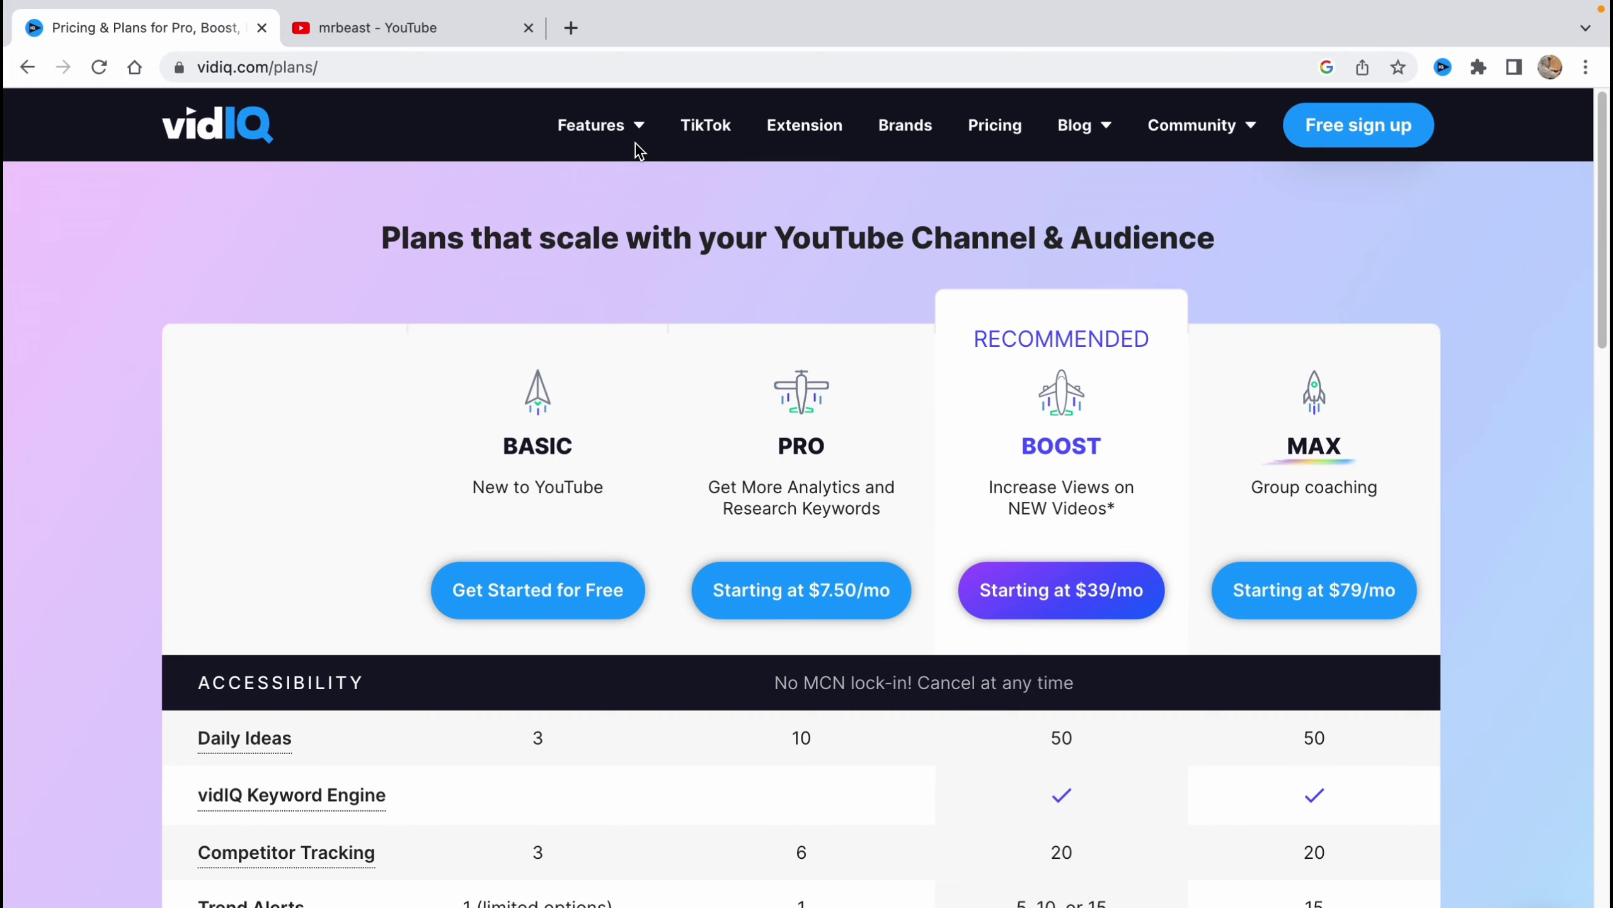
- Open the Extension page and browse its Rank, Discover and Optimize features
click(815, 137)
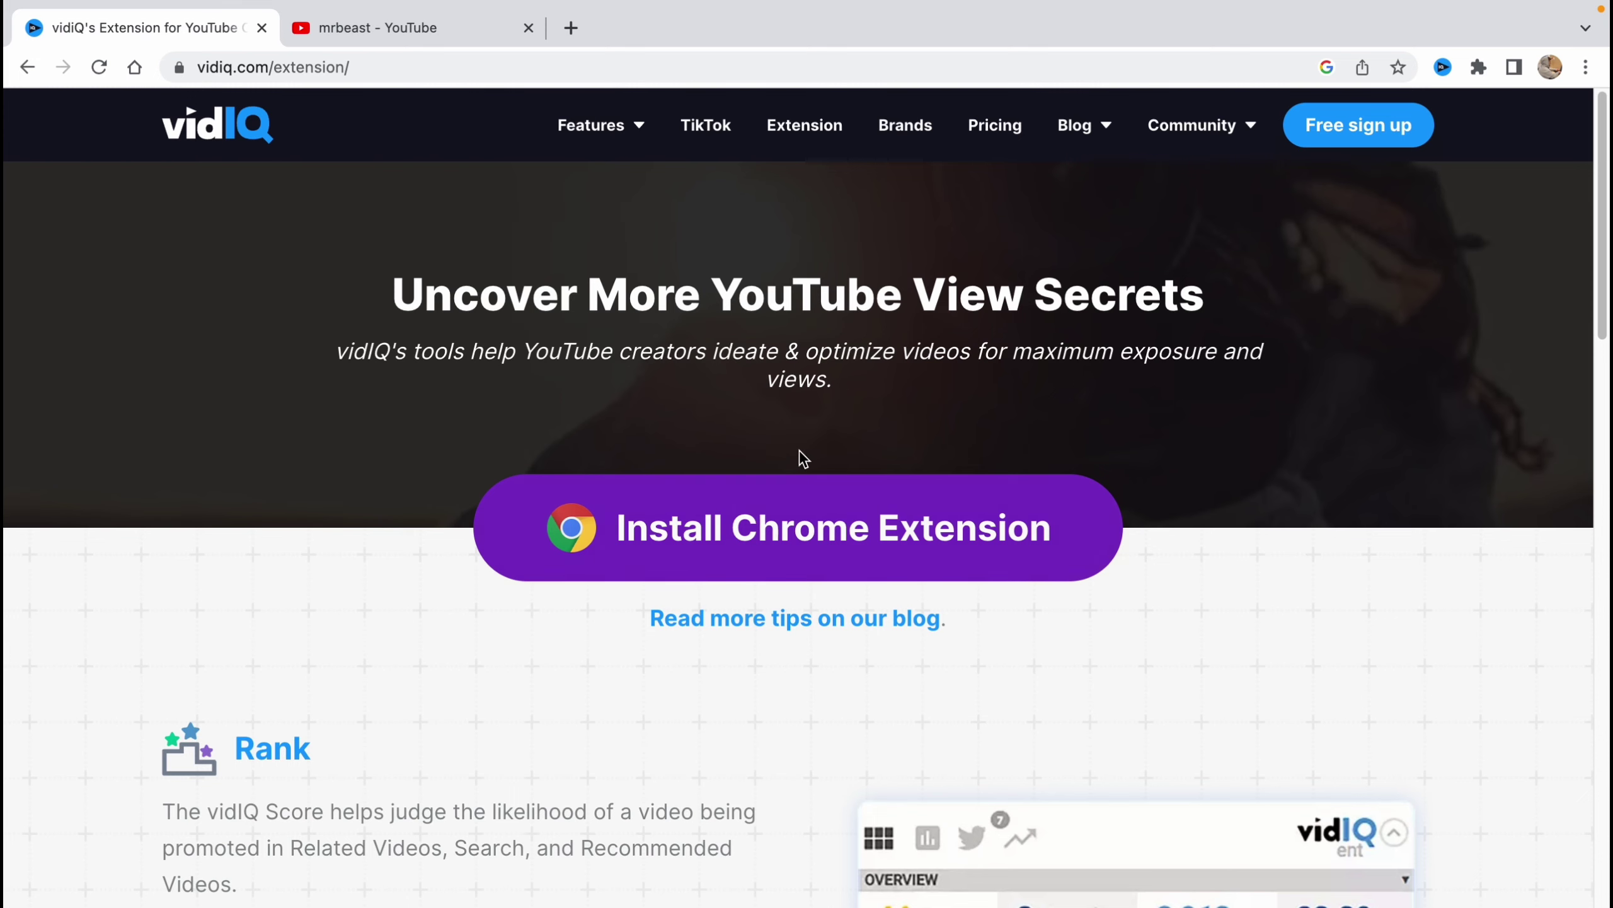
scroll(731, 562, down, 3)
scroll(731, 560, down, 2)
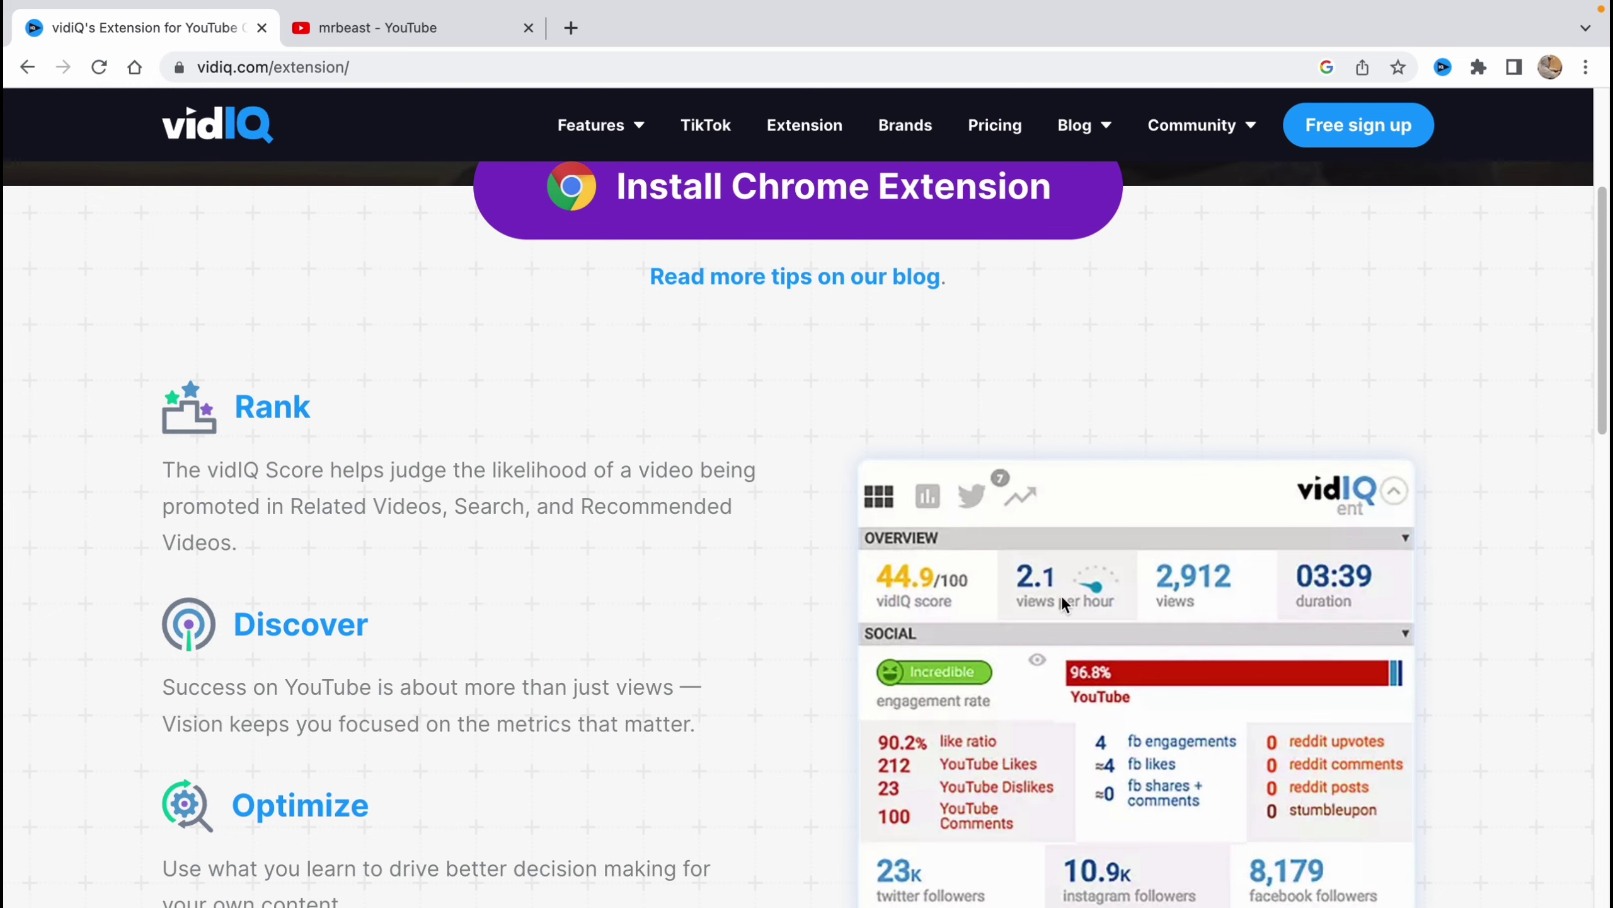
scroll(1066, 598, down, 1)
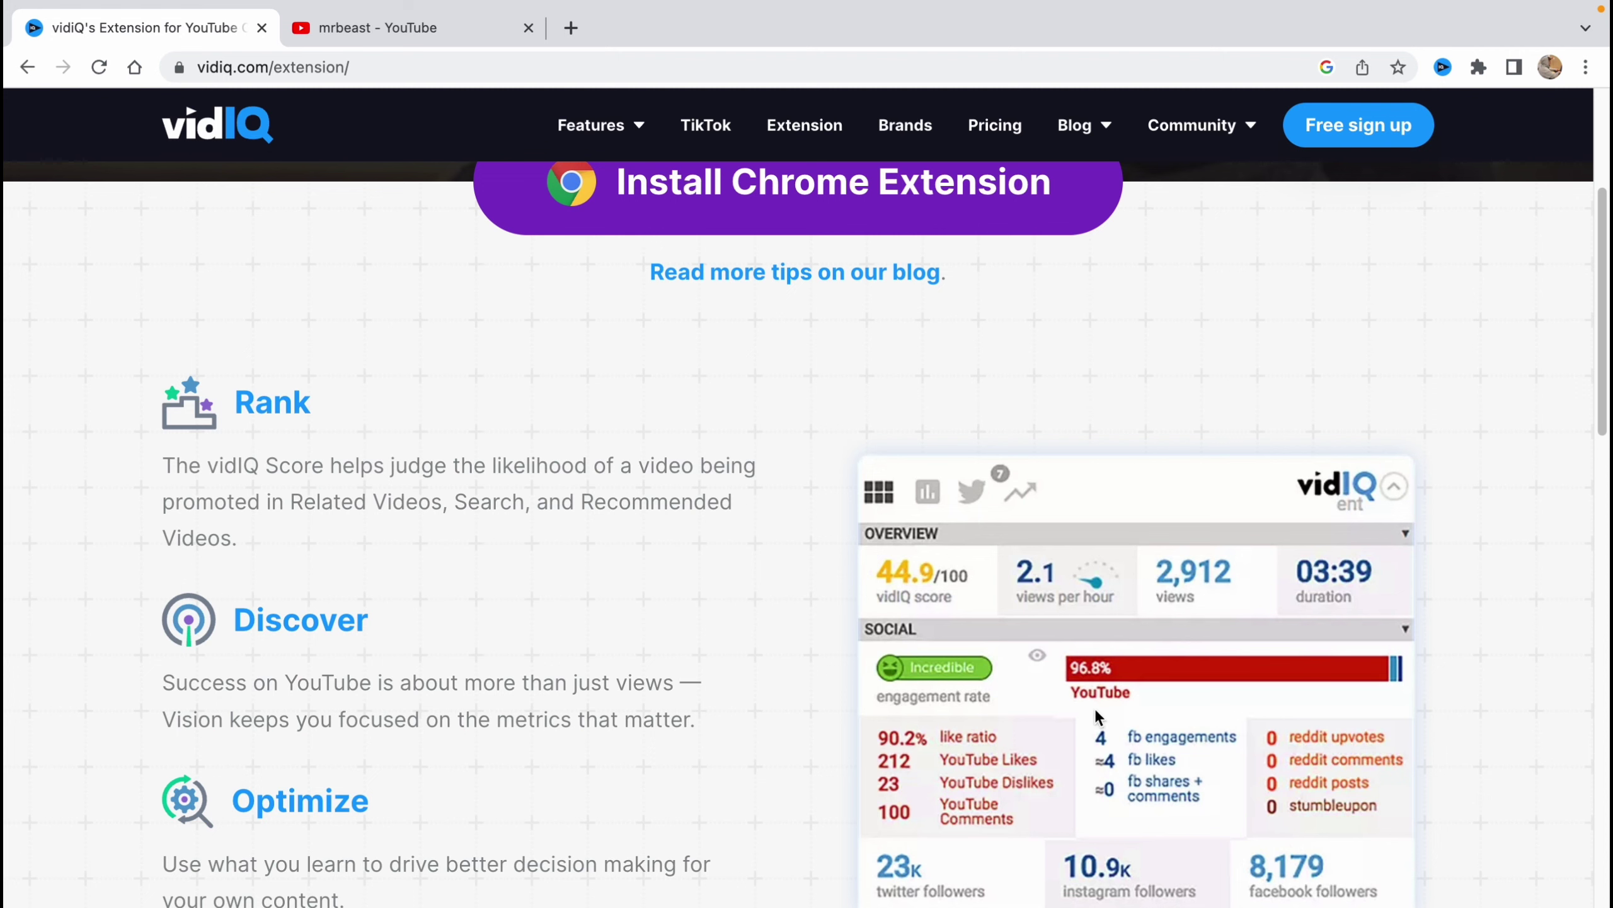
scroll(1080, 693, down, 12)
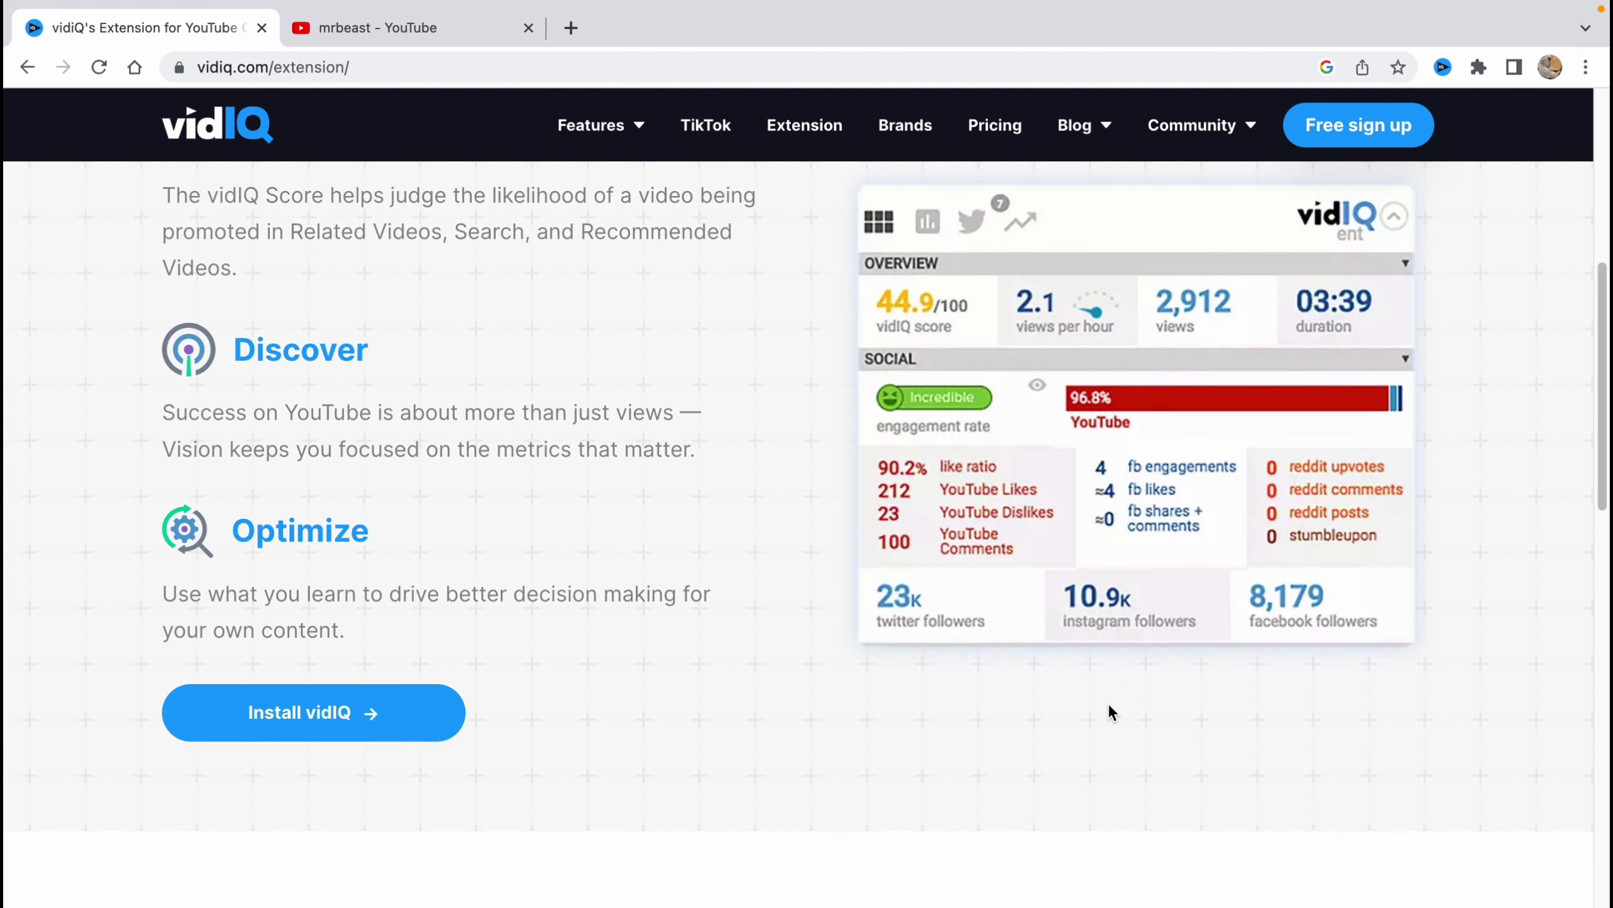
scroll(1079, 572, up, 14)
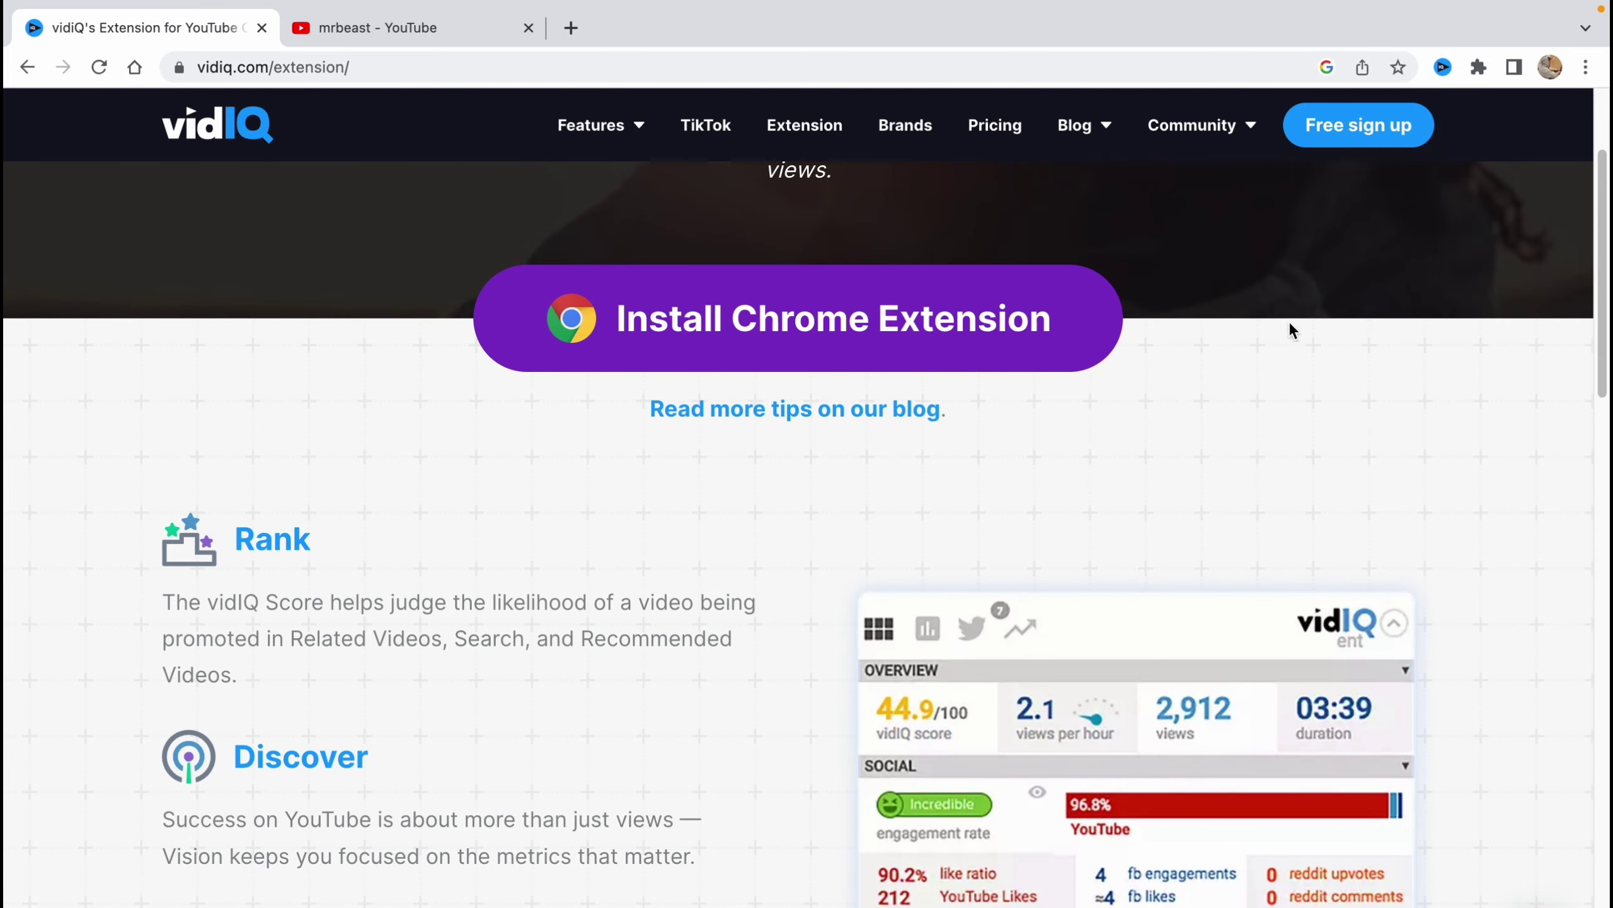
- Sign up for a free vidIQ account using a Google account
click(1353, 130)
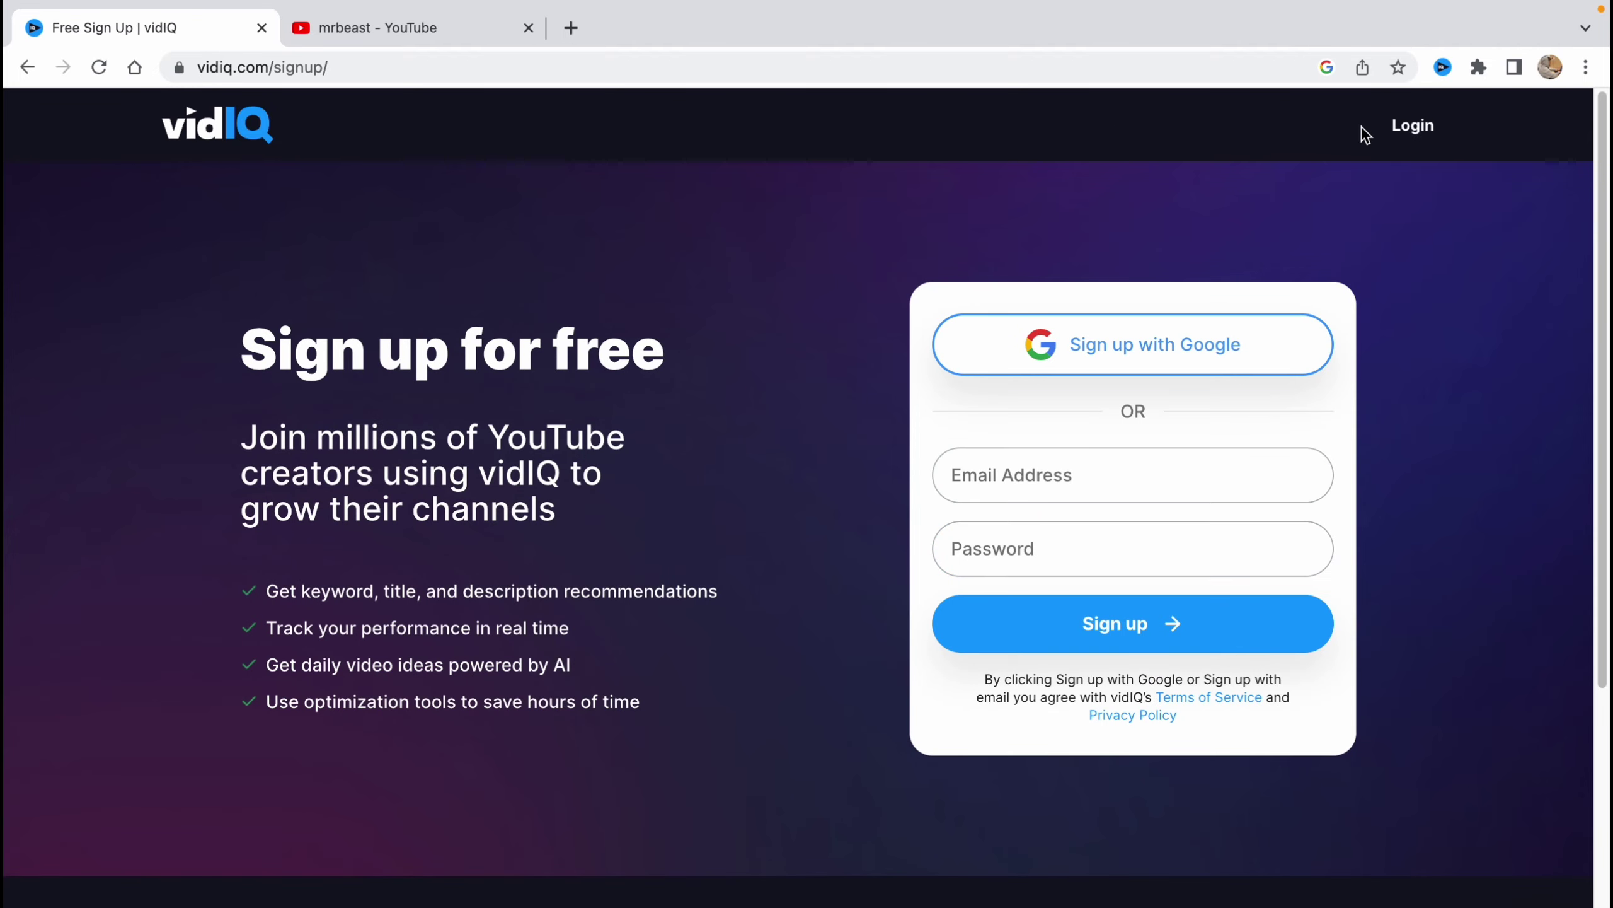
click(1165, 346)
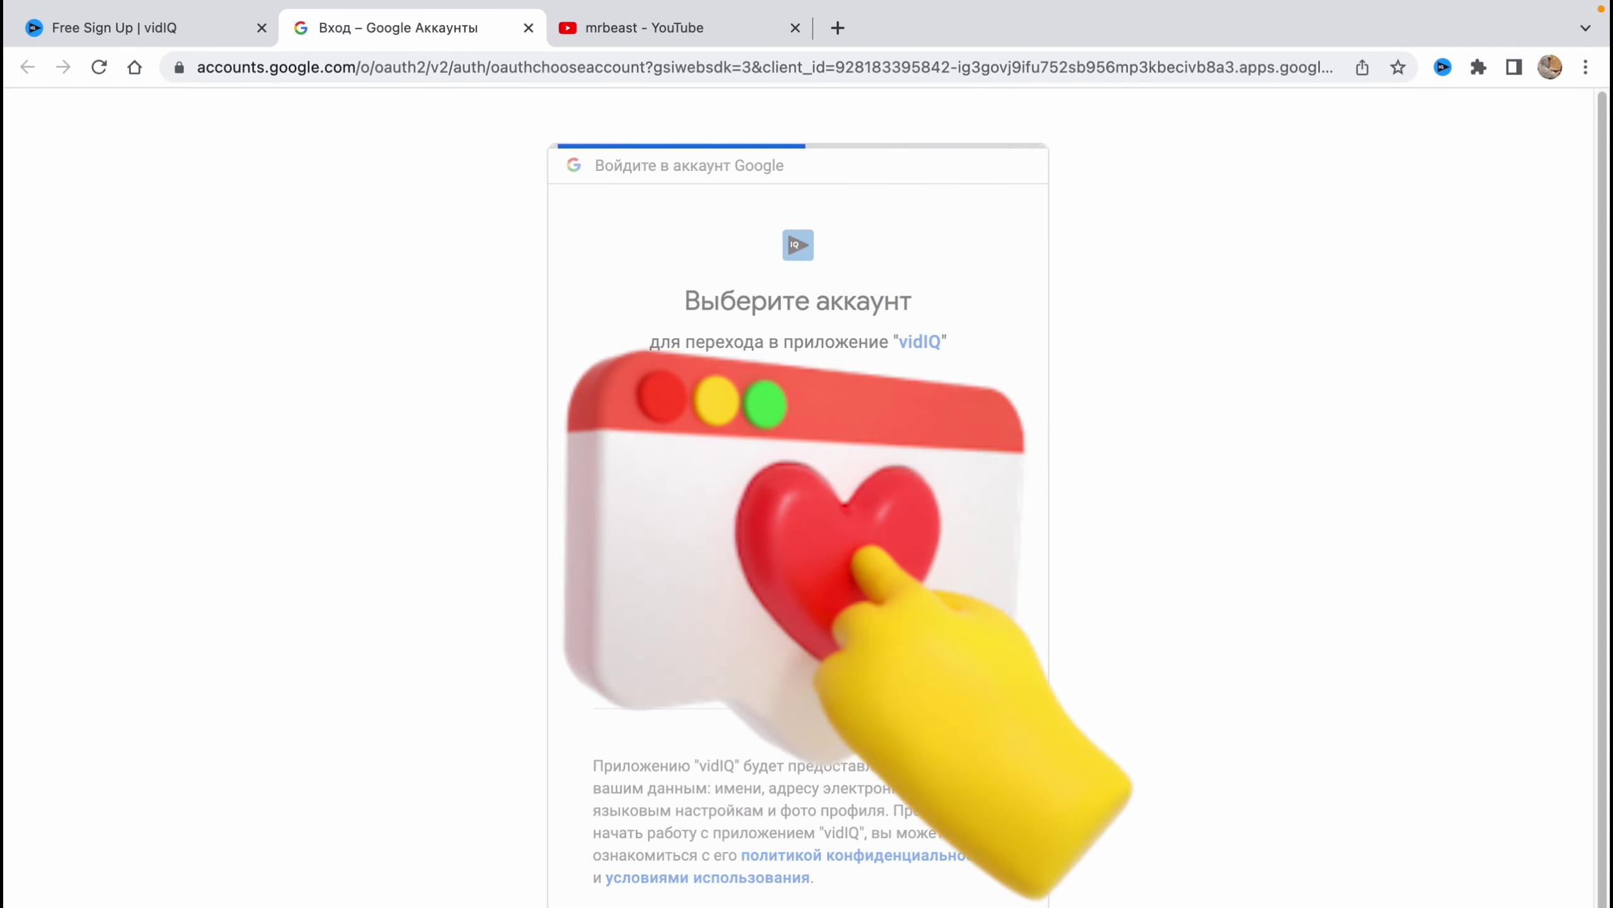
click(731, 414)
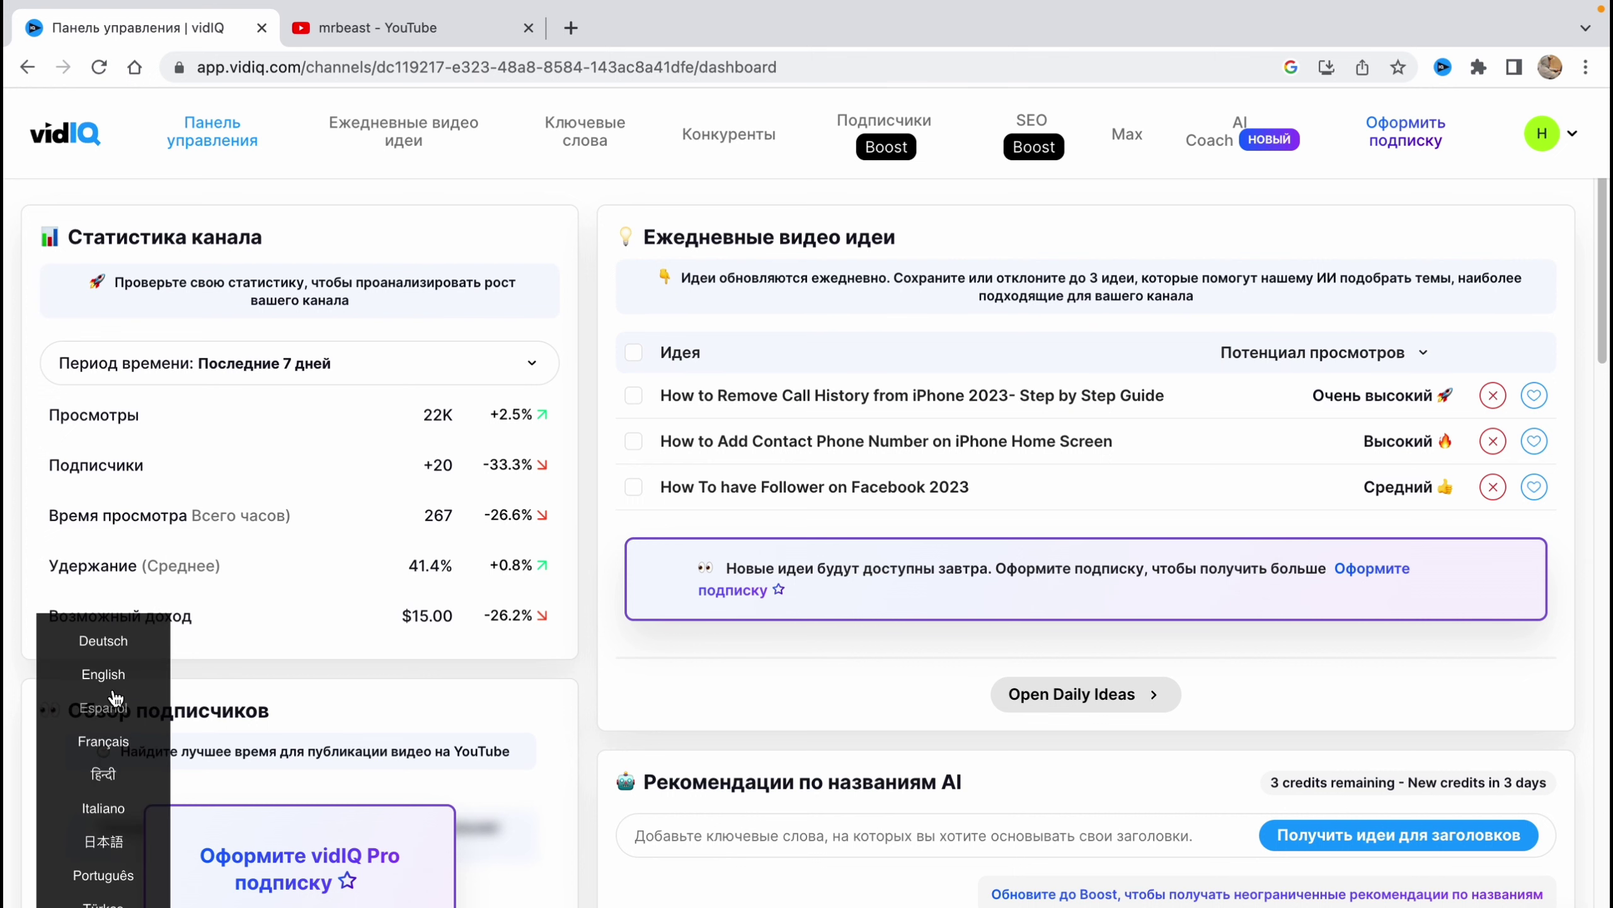
- Switch the dashboard language to English and reload the page
click(103, 674)
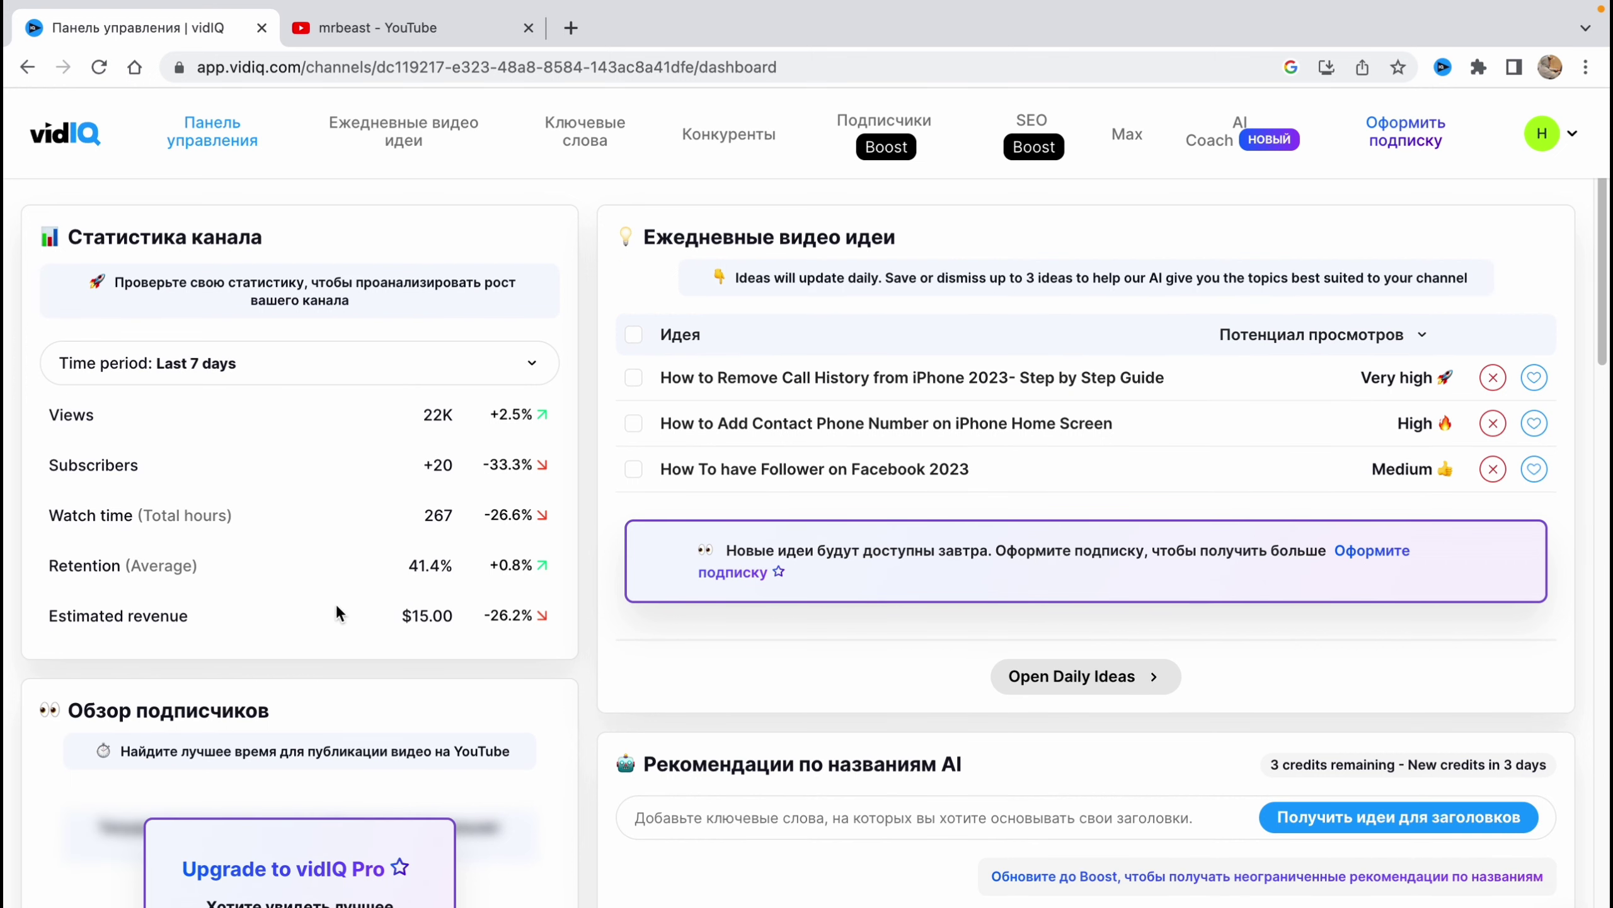
click(98, 66)
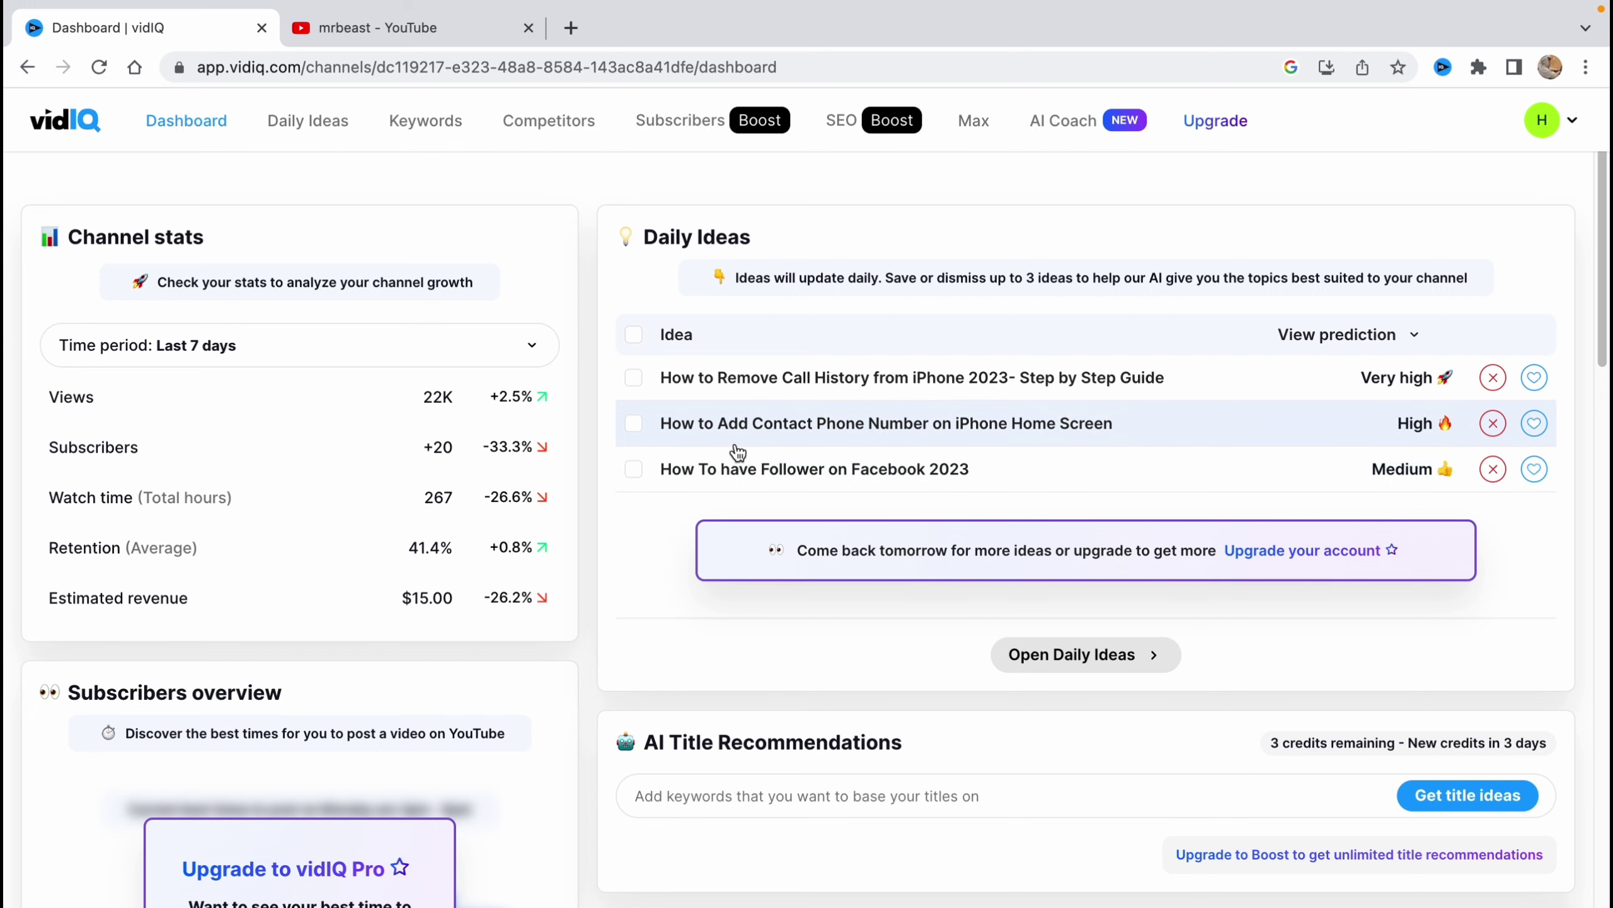
- Open Daily Ideas, check the Saved and Dismissed lists, and heart the personalized ideas
click(1104, 662)
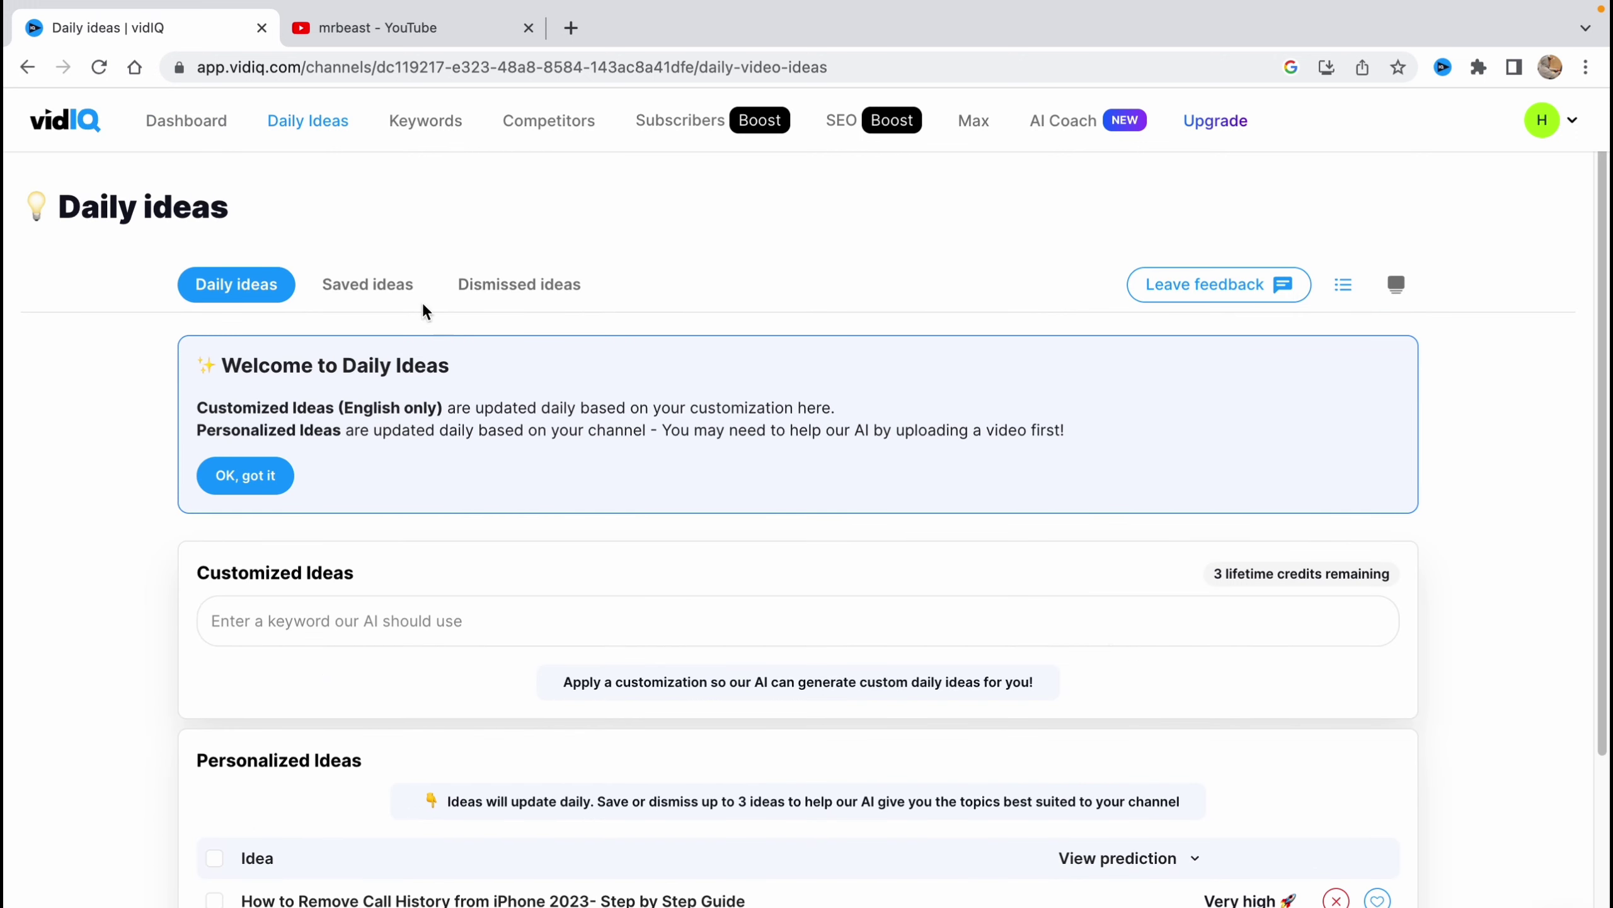
click(367, 287)
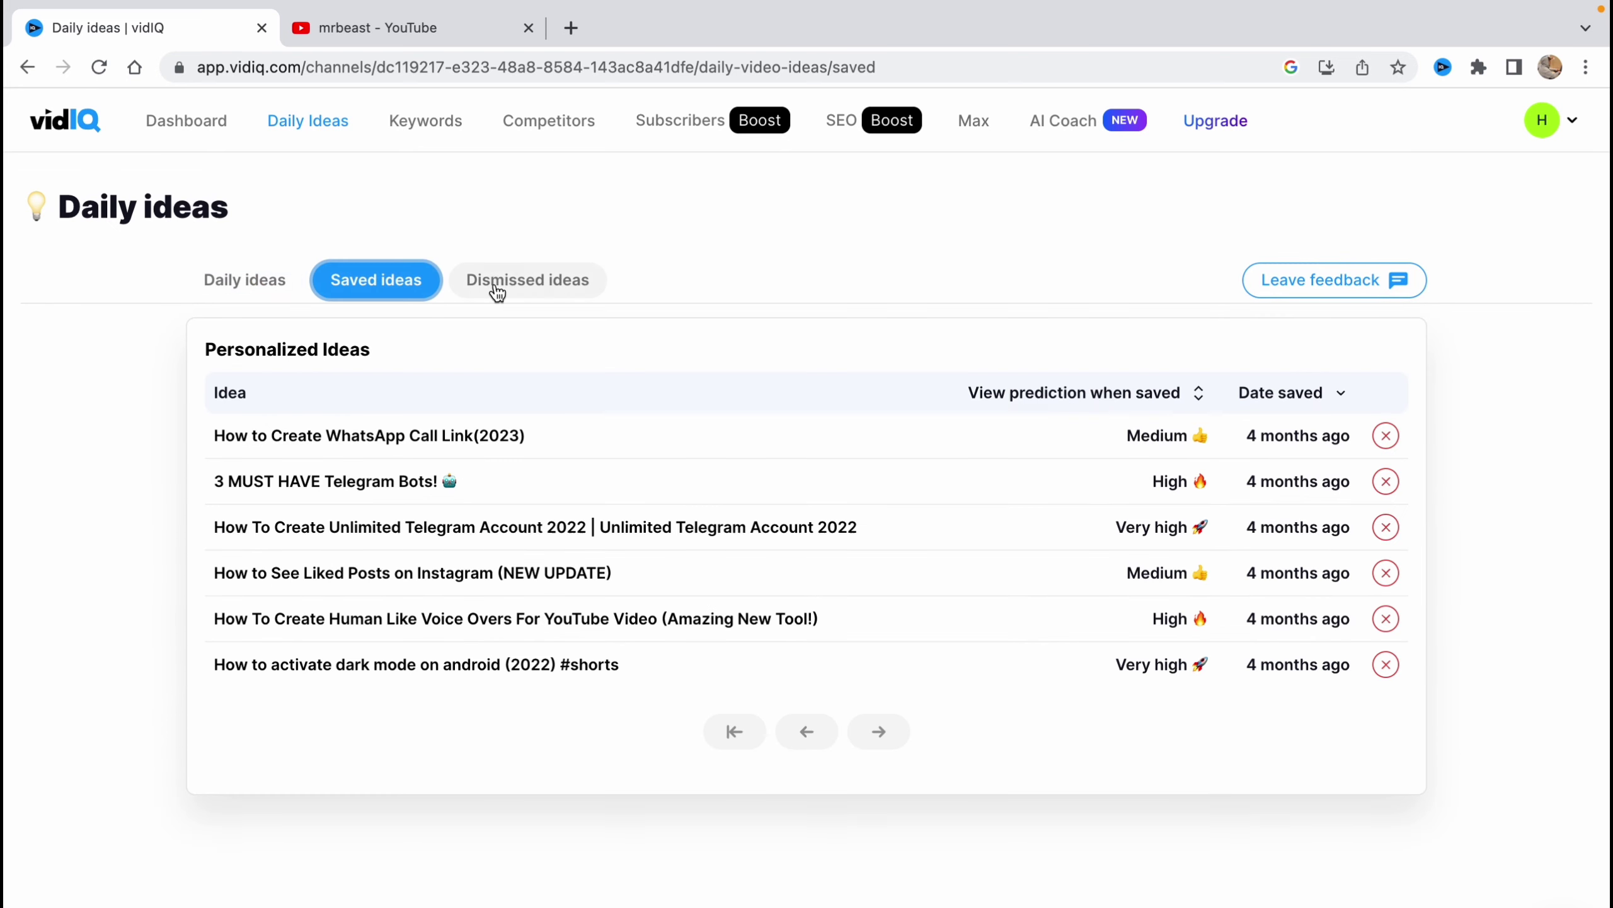
click(504, 292)
click(249, 289)
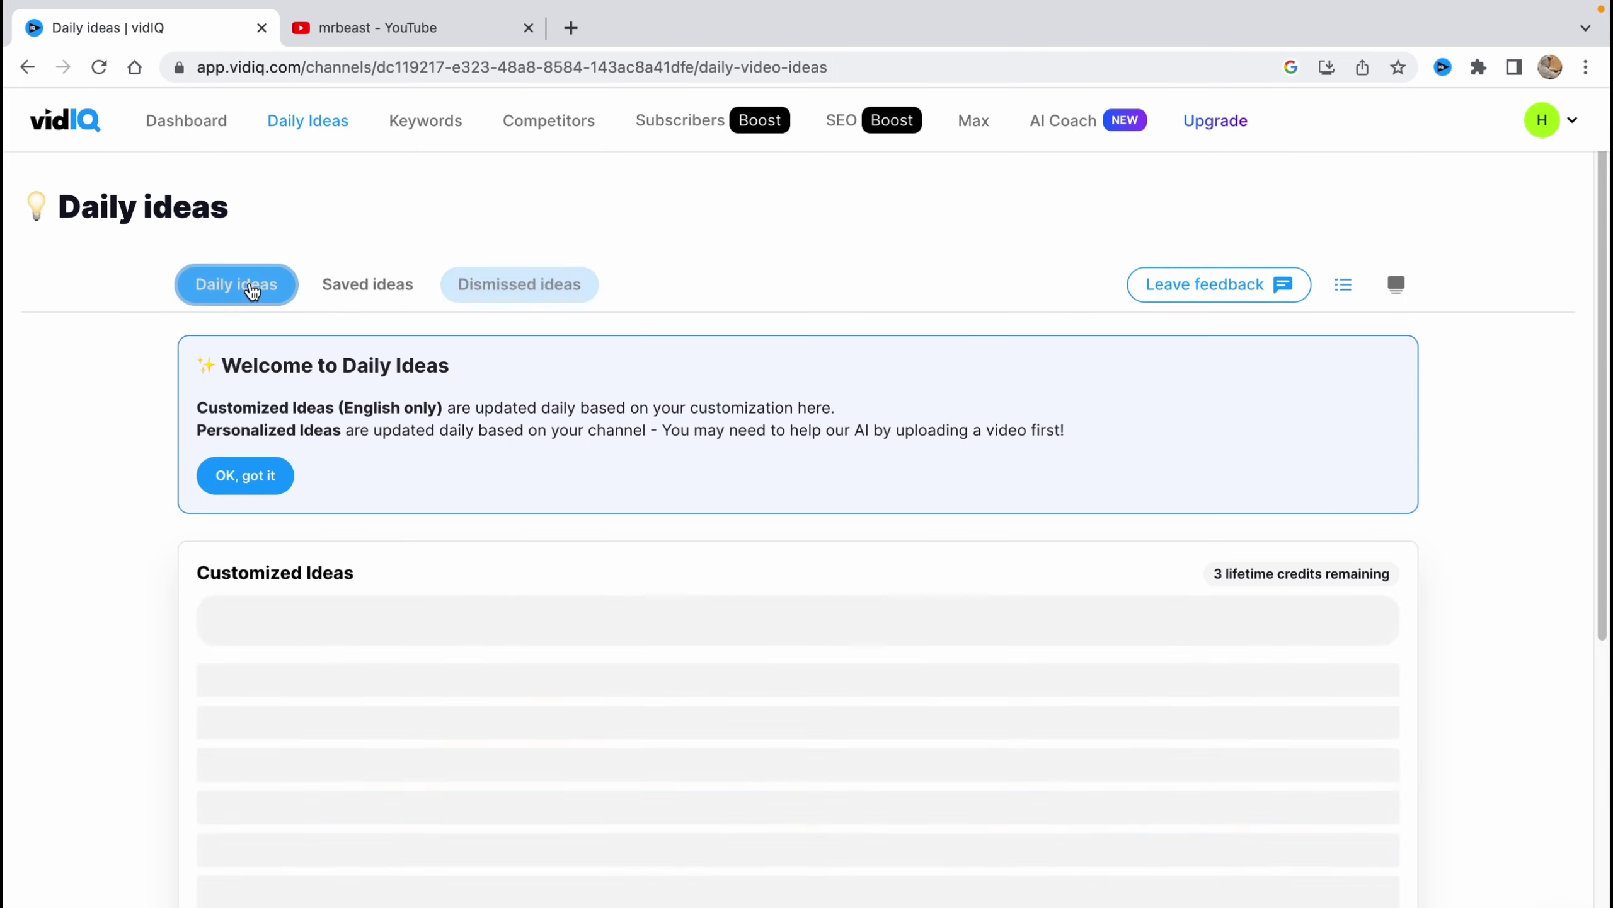
scroll(1088, 757, down, 3)
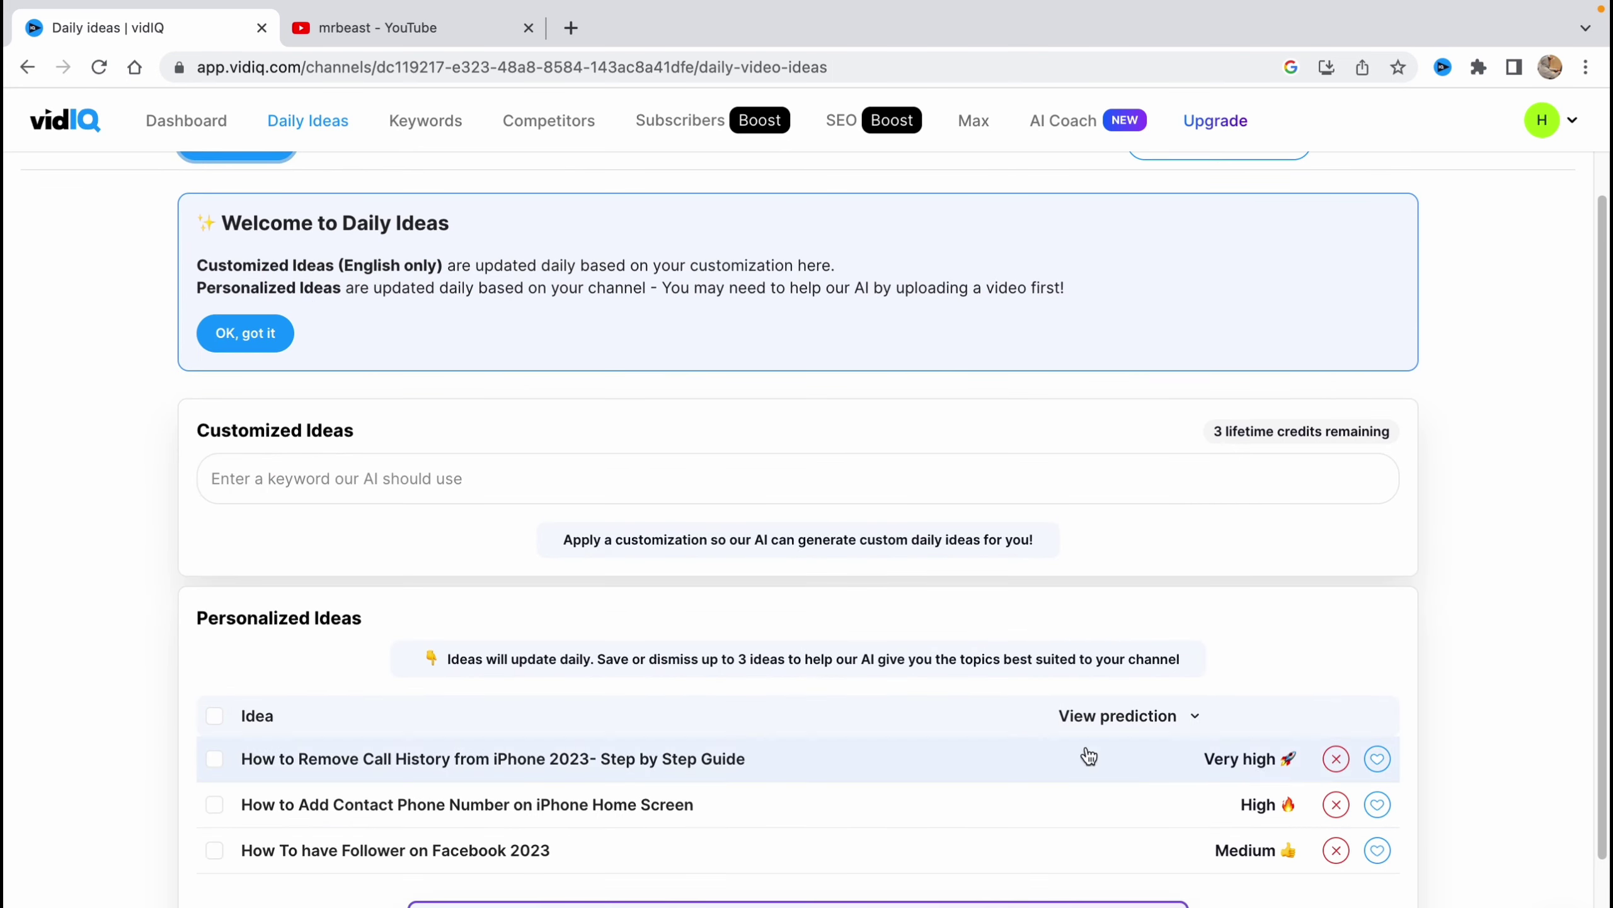
click(1377, 759)
click(1377, 804)
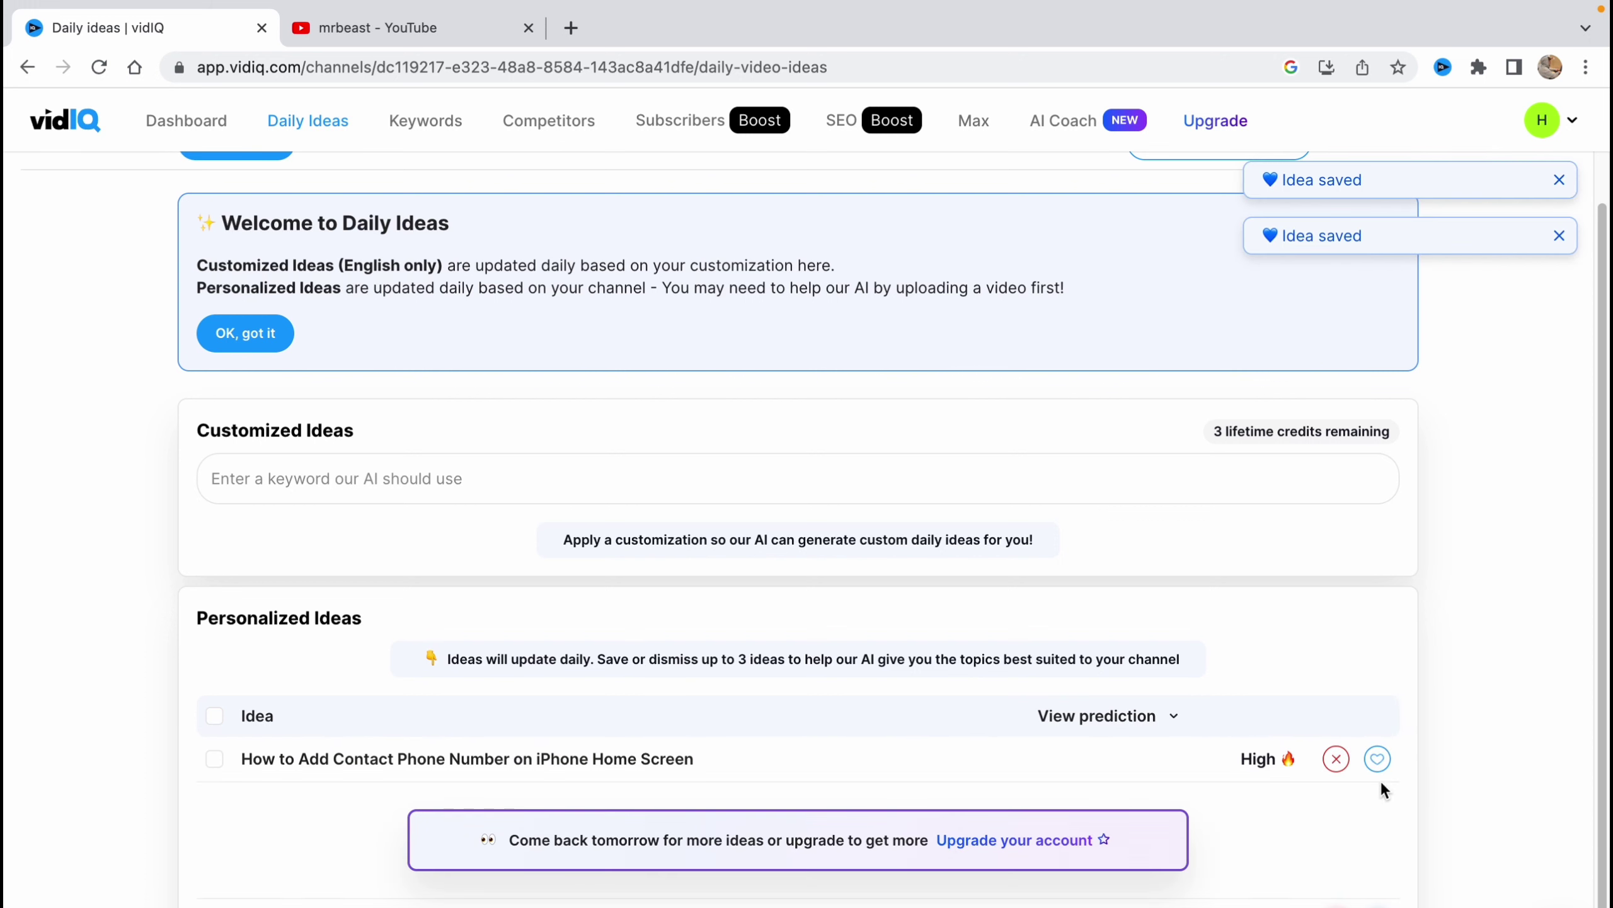
click(1377, 759)
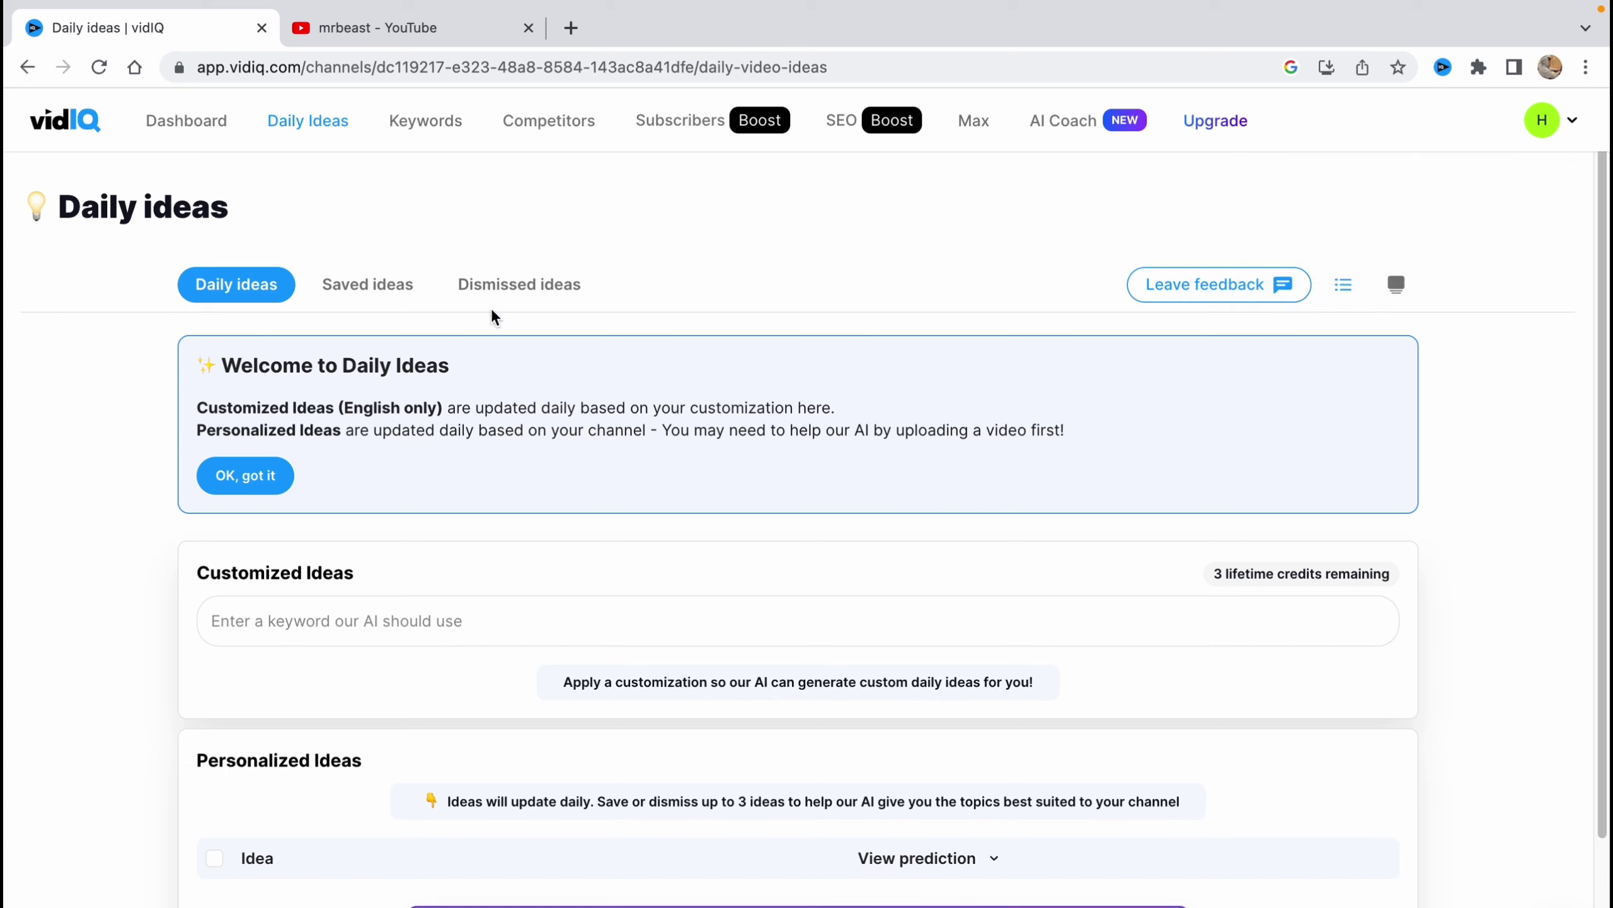
- Go back to the Daily ideas list and return to the Dashboard
click(27, 67)
click(27, 67)
click(27, 73)
click(175, 123)
- Generate AI title ideas for 'vidiq tutorial' and review the five suggested titles
scroll(673, 479, down, 5)
scroll(684, 498, up, 2)
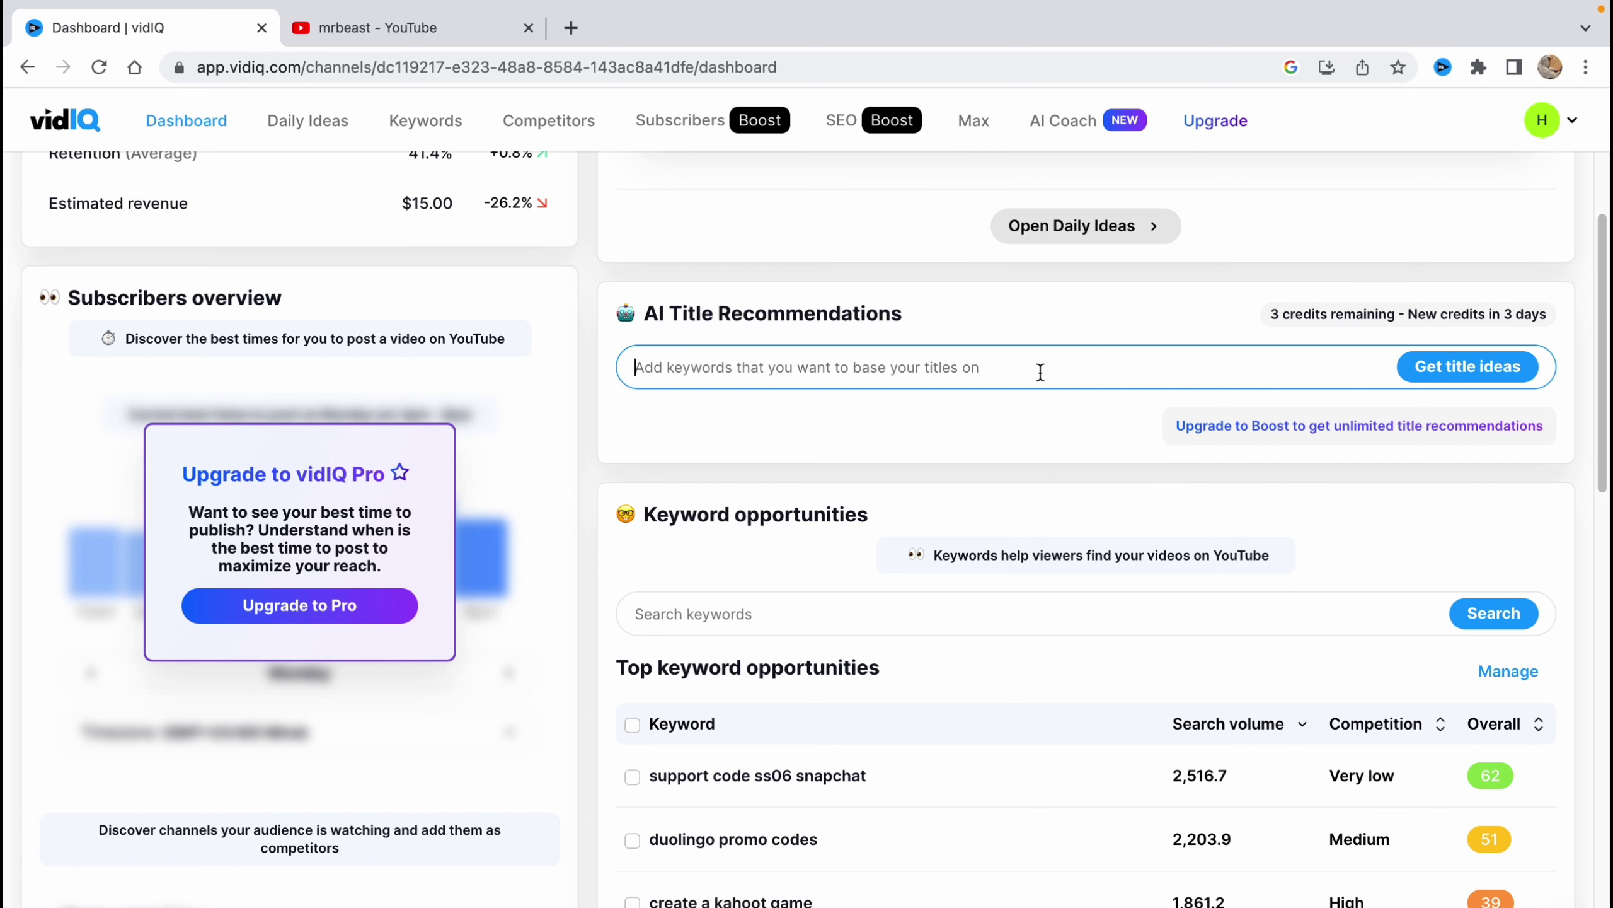
scroll(1040, 373, up, 1)
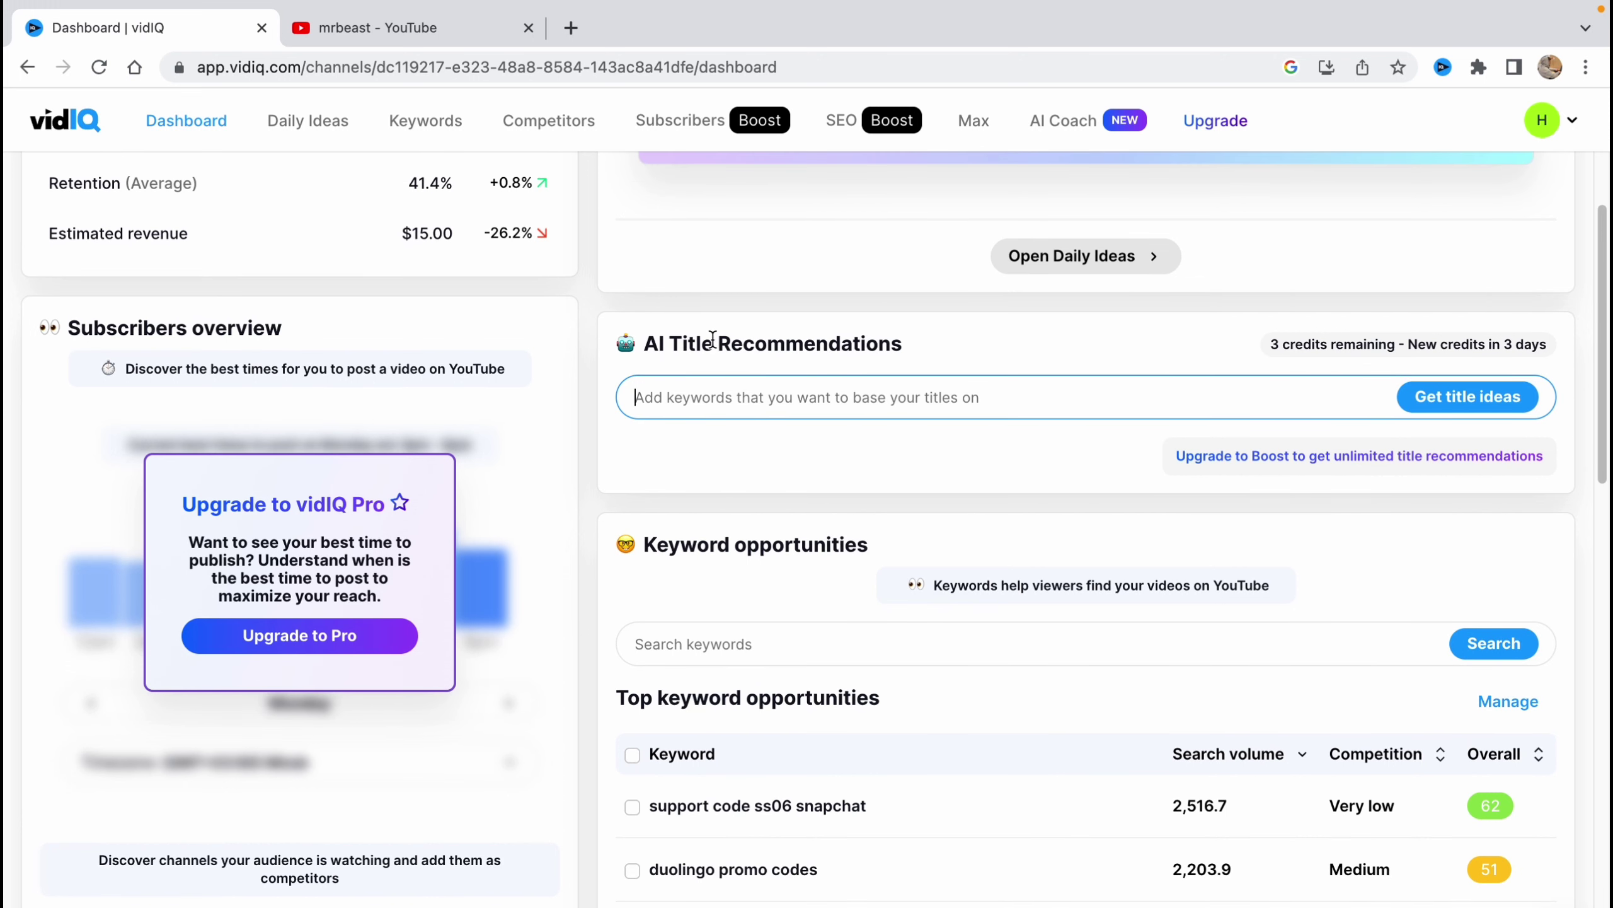
click(768, 382)
text(vidiq tutorial)
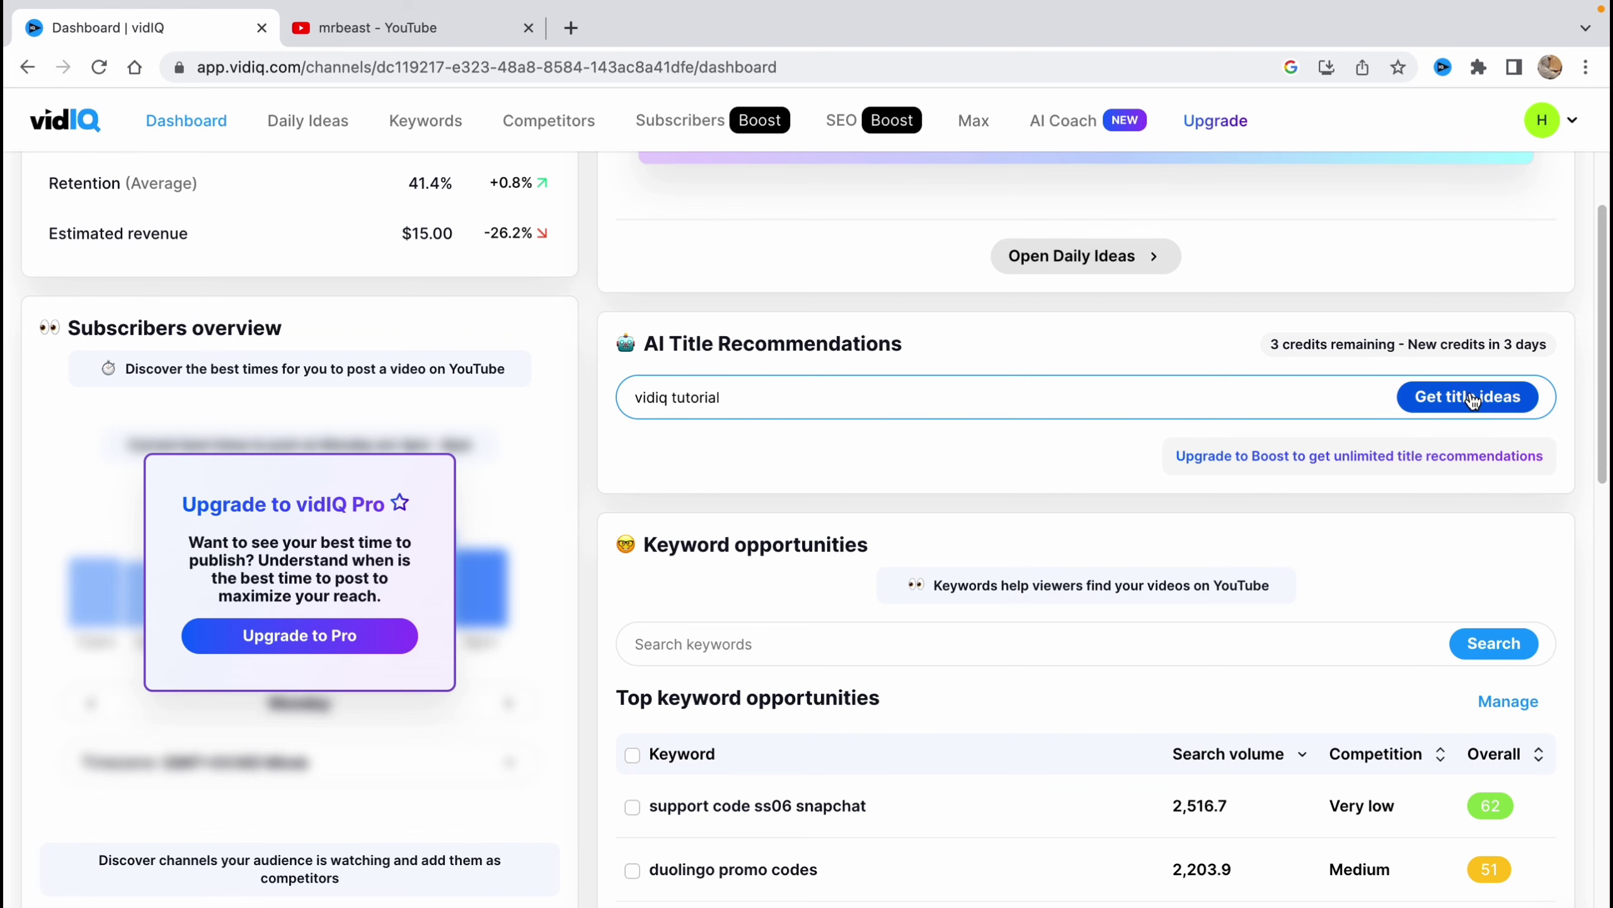
click(1474, 396)
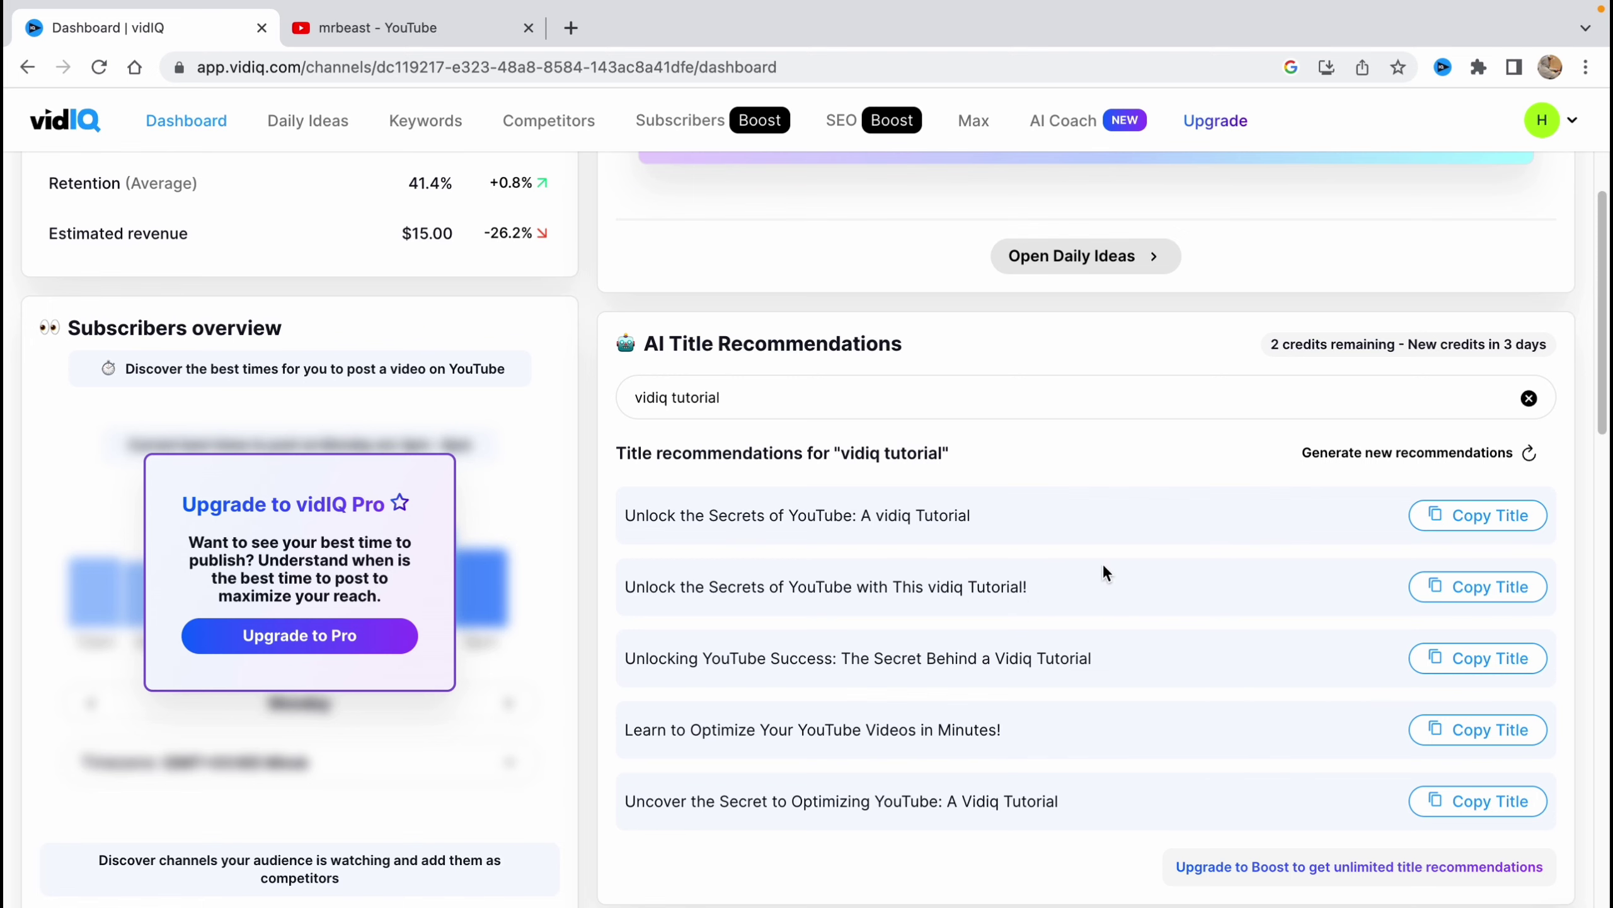
scroll(1107, 570, down, 3)
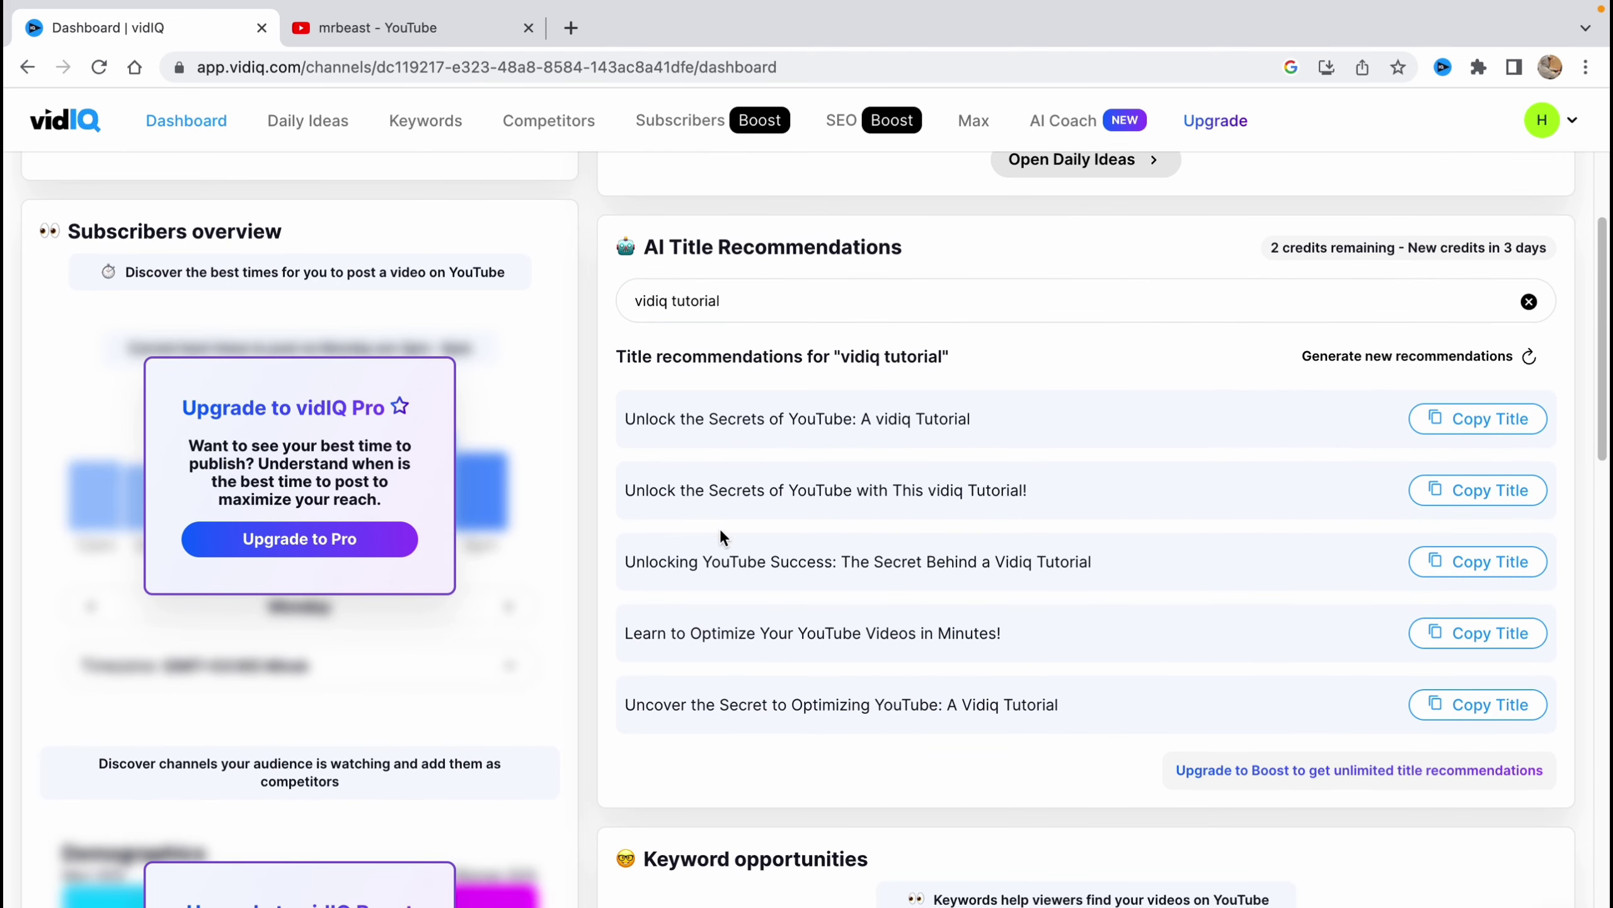
scroll(877, 665, down, 4)
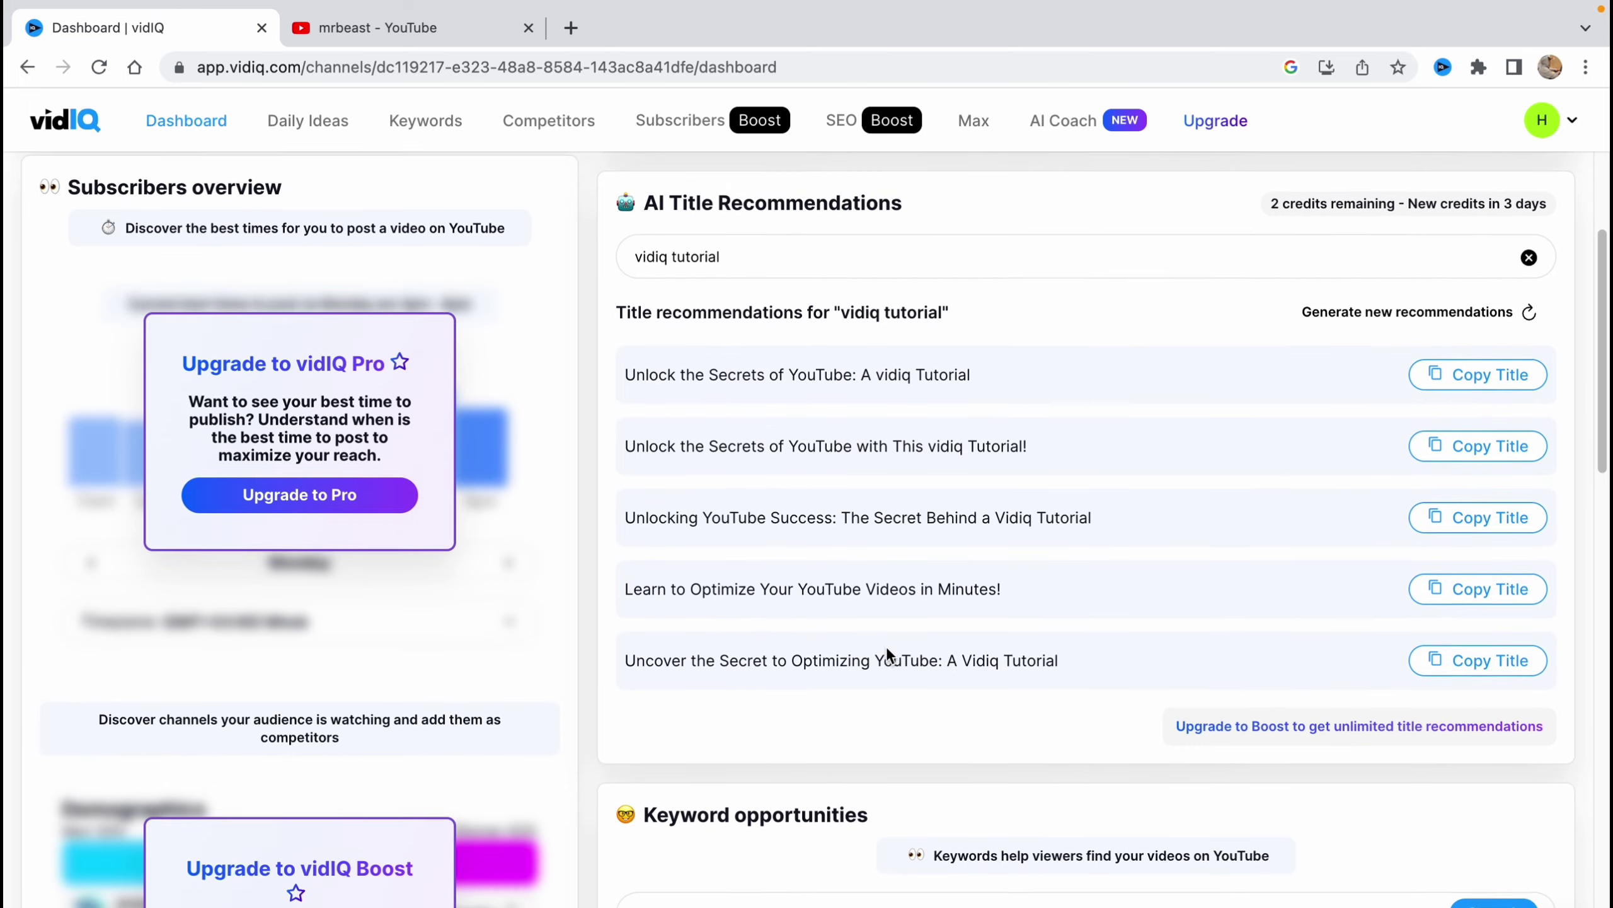
- Search Keyword opportunities for 'vidiq'
scroll(891, 638, down, 10)
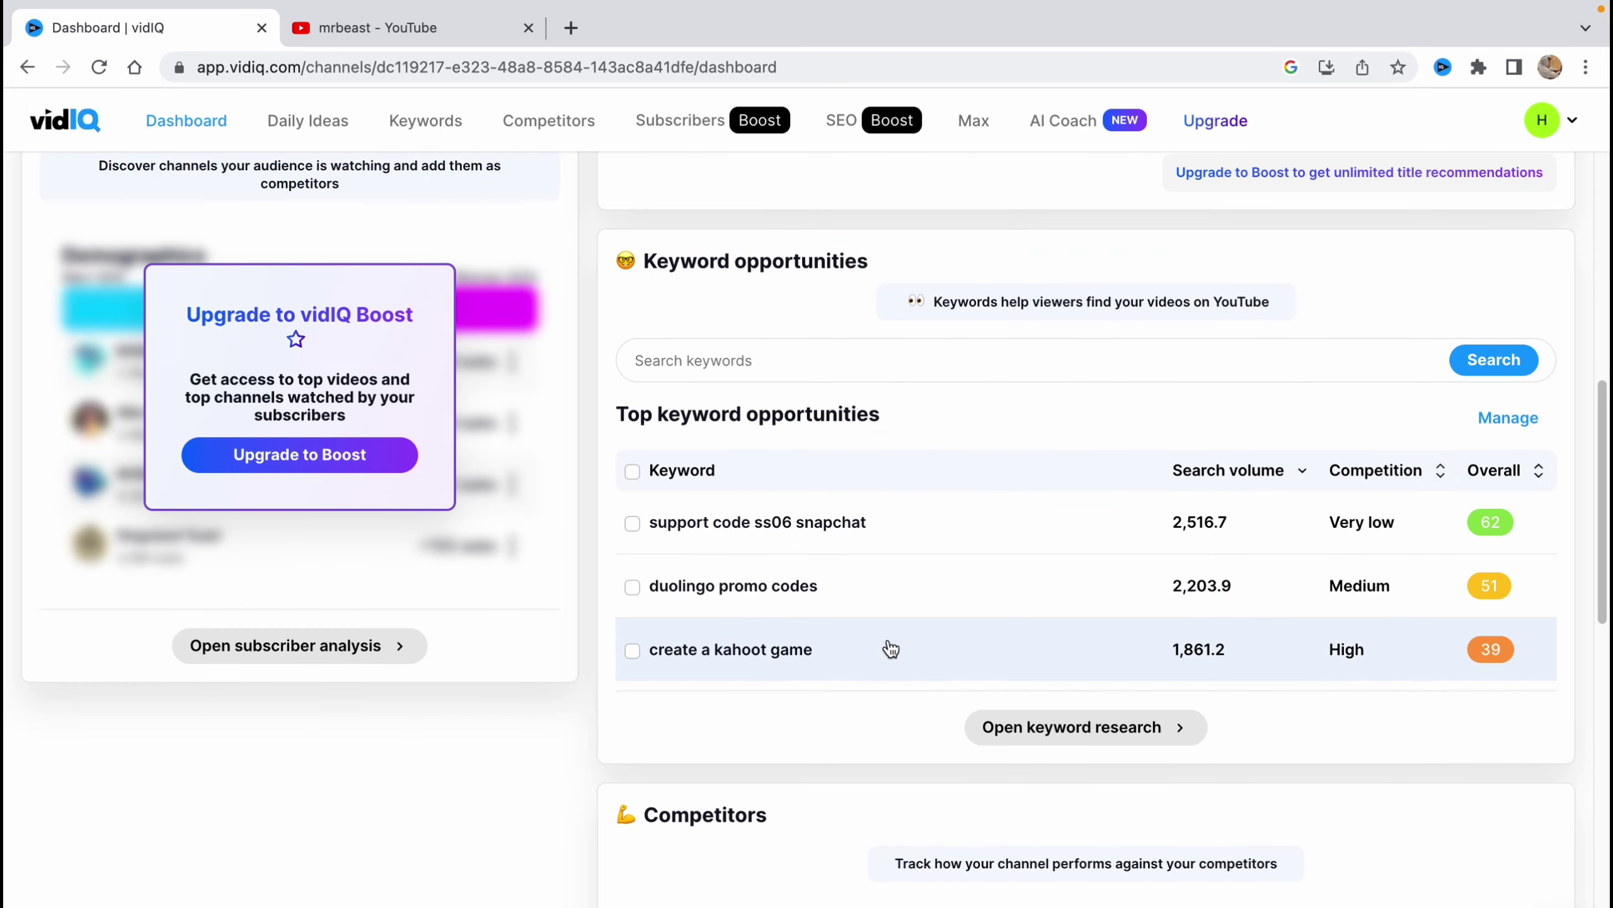
click(704, 351)
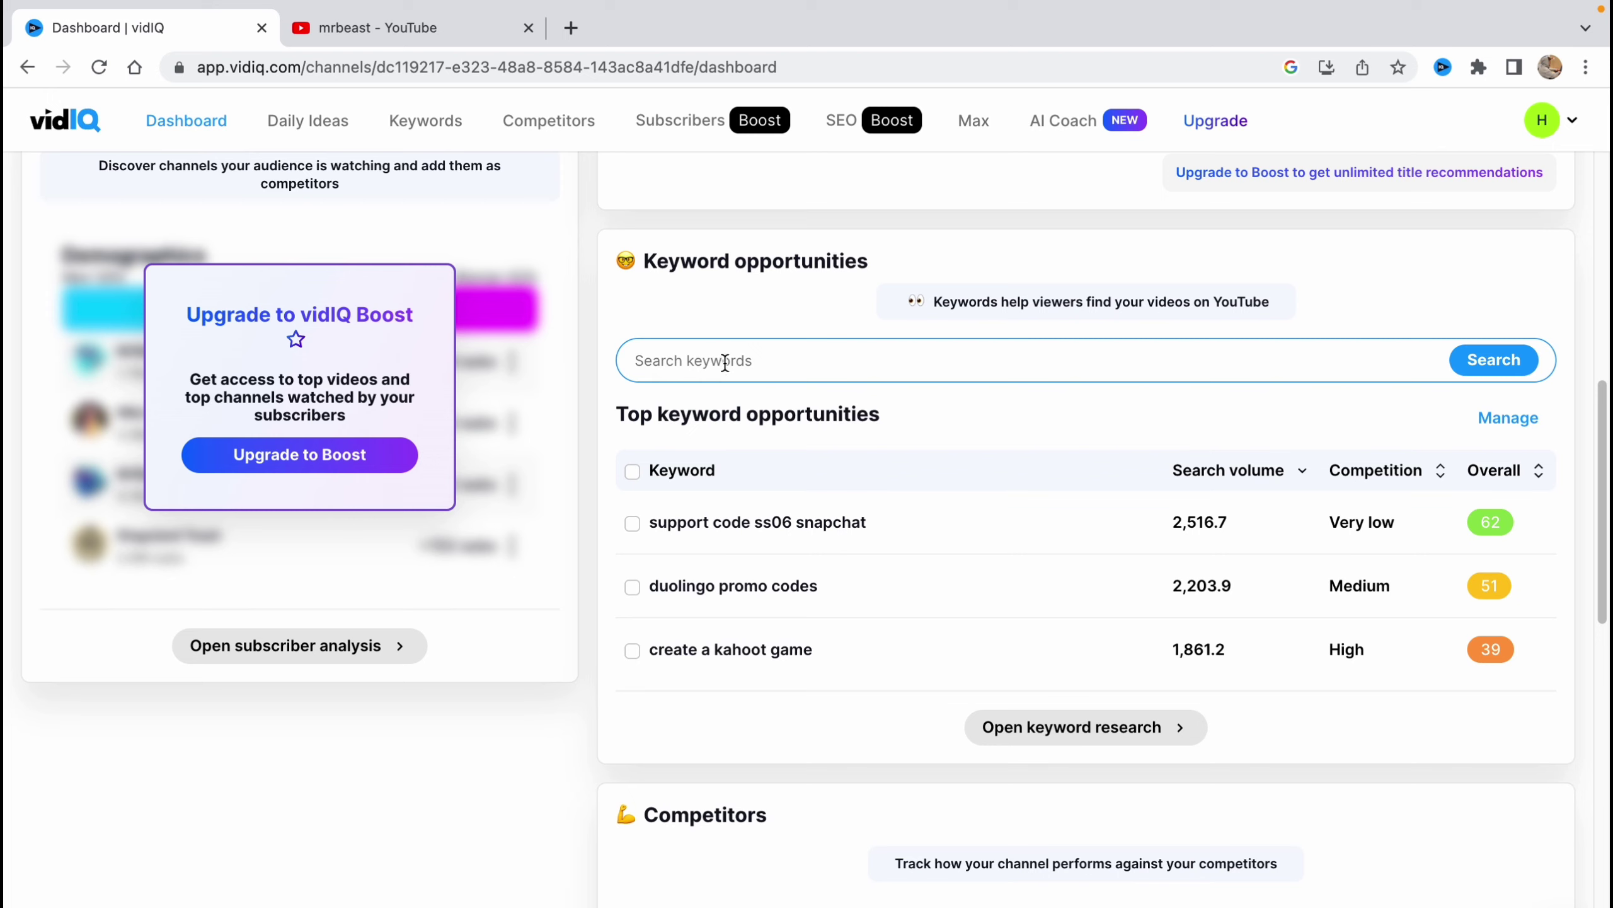
click(725, 361)
text(vid)
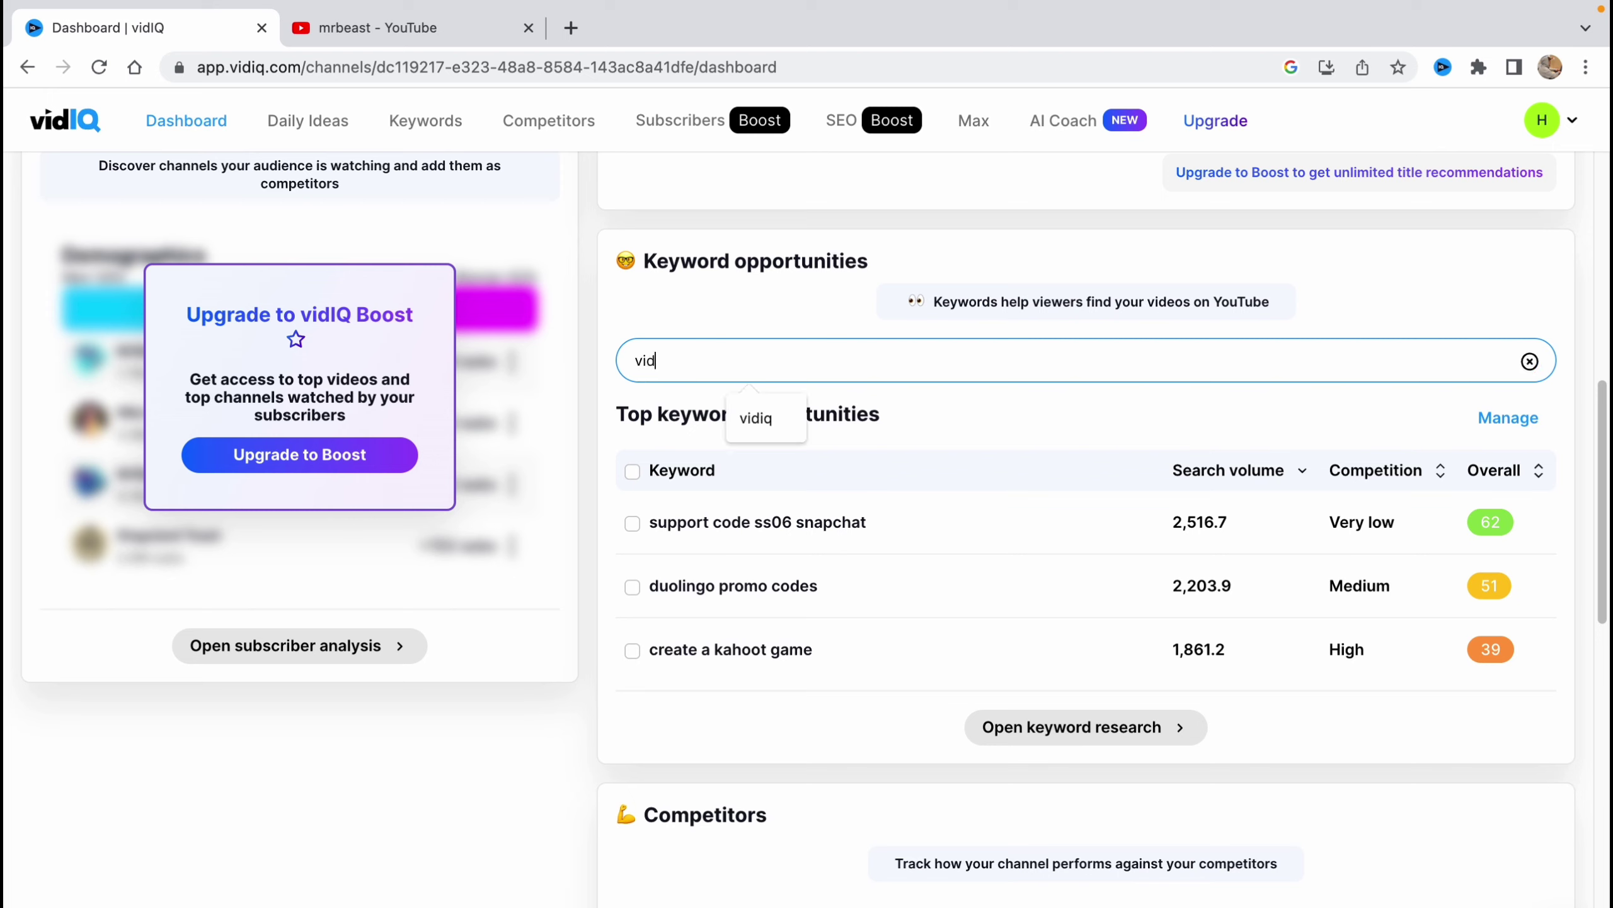
text(iq)
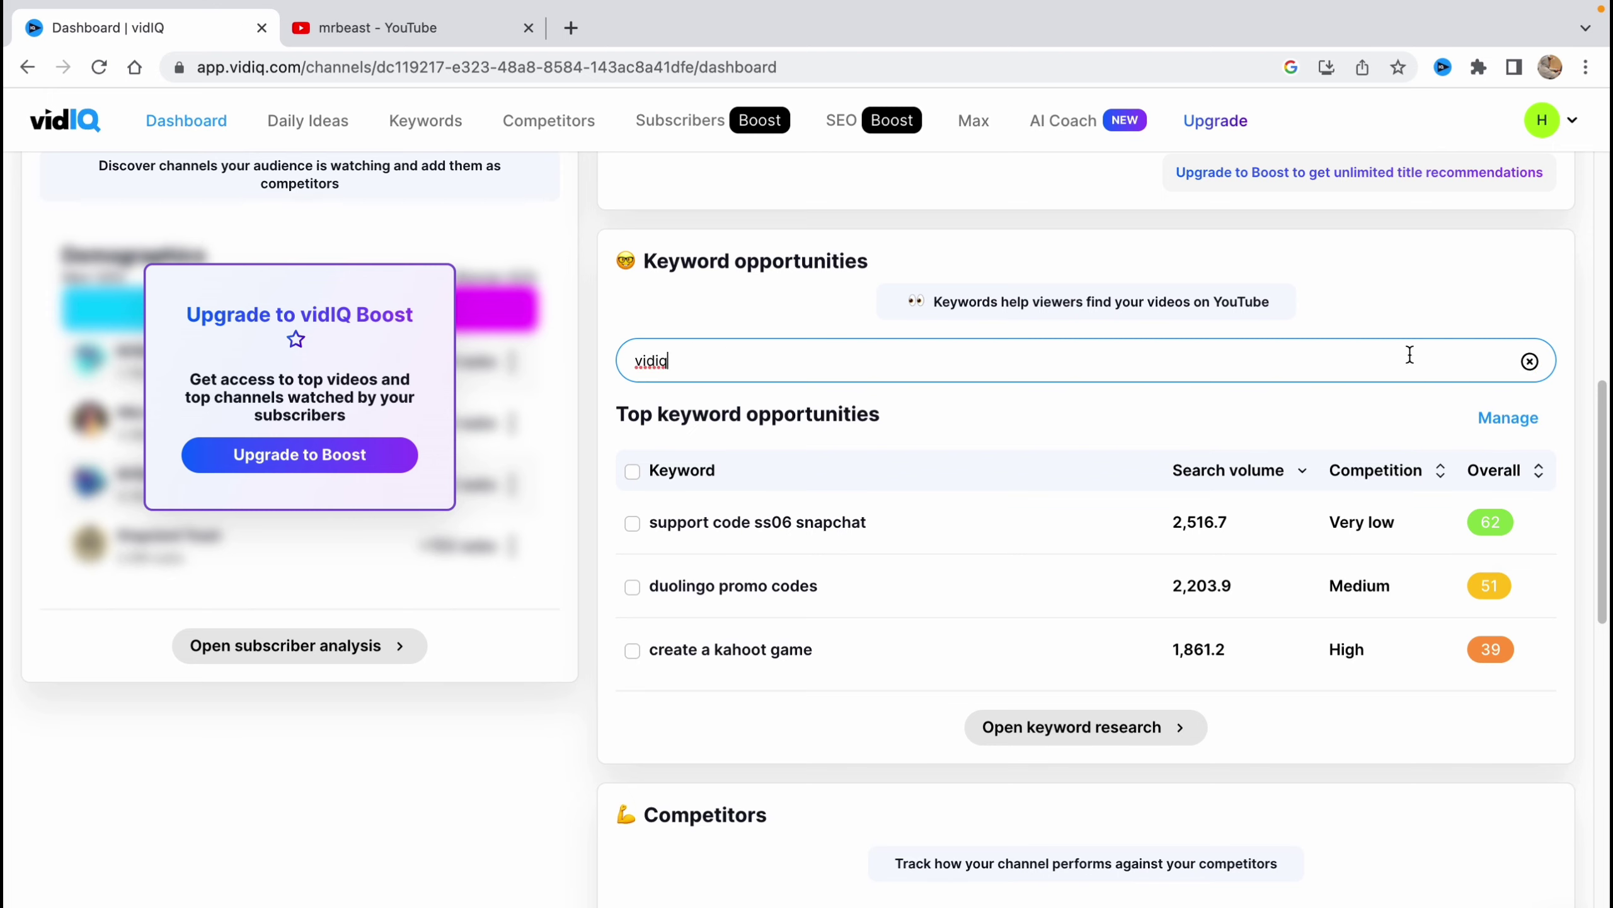
key(Return)
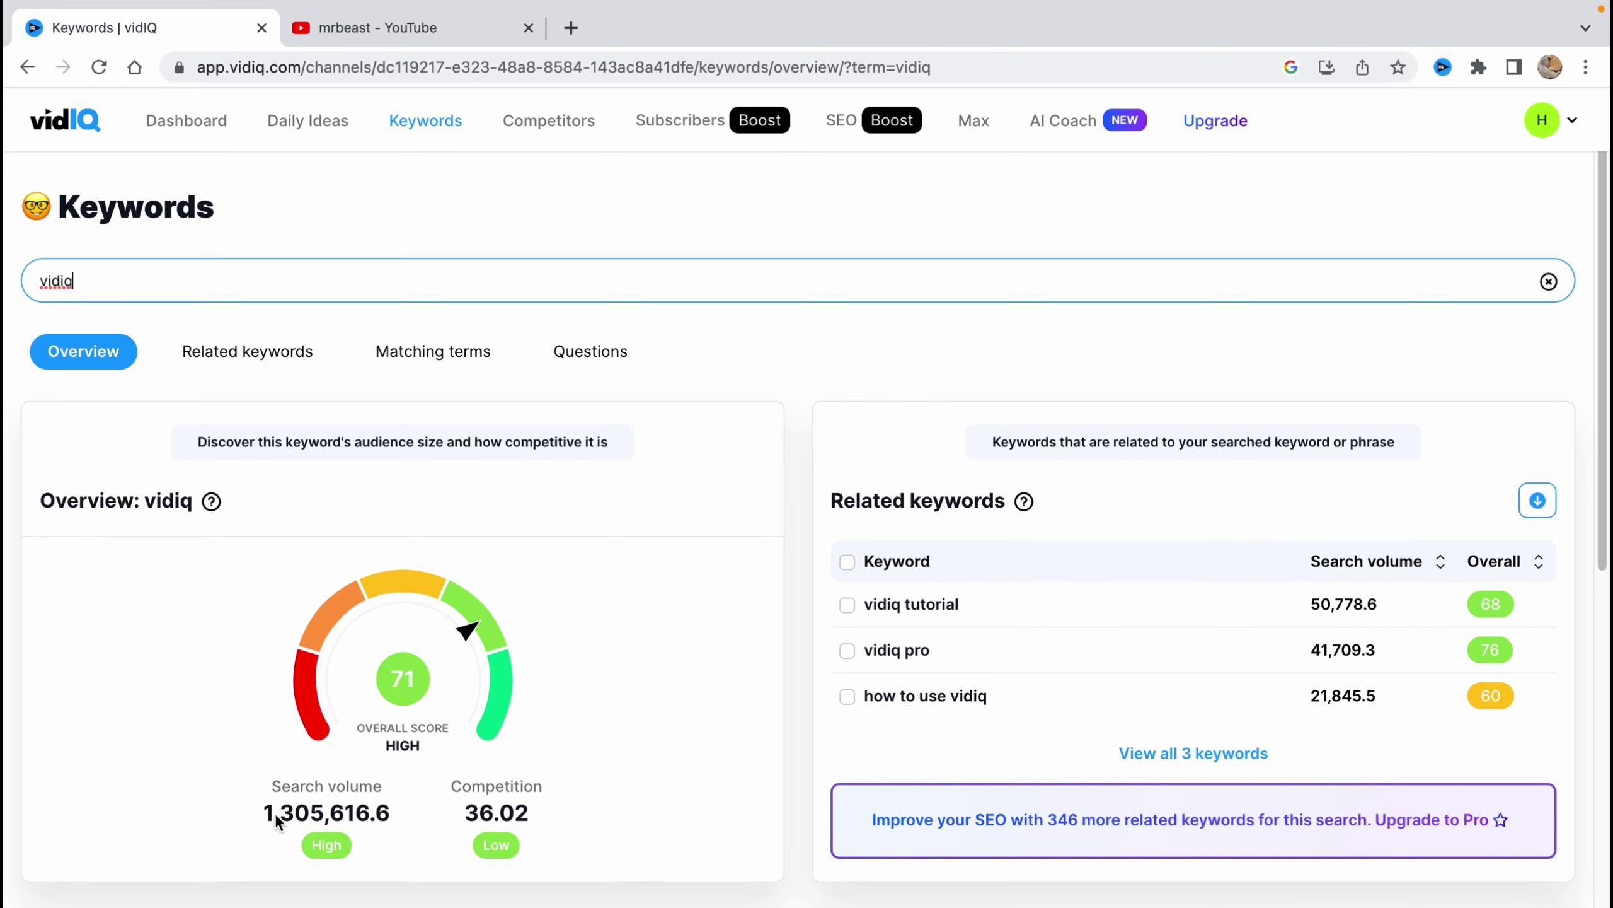
- Highlight the search volume 1,305,616.6 and competition 36.02 figures
scroll(331, 820, down, 1)
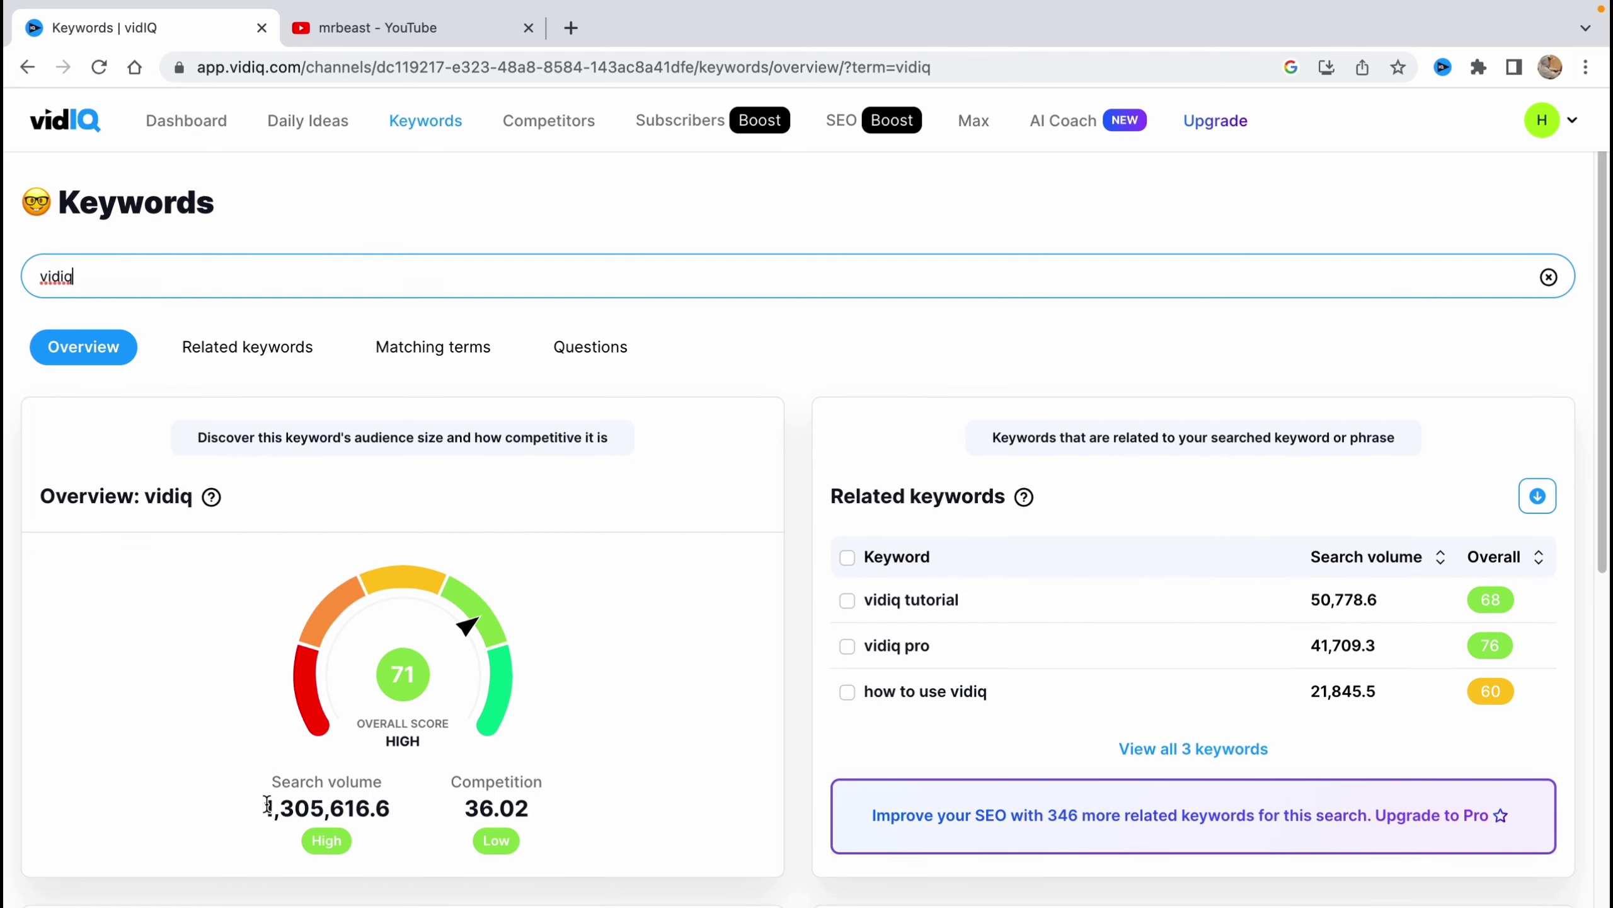
drag(266, 806, 529, 802)
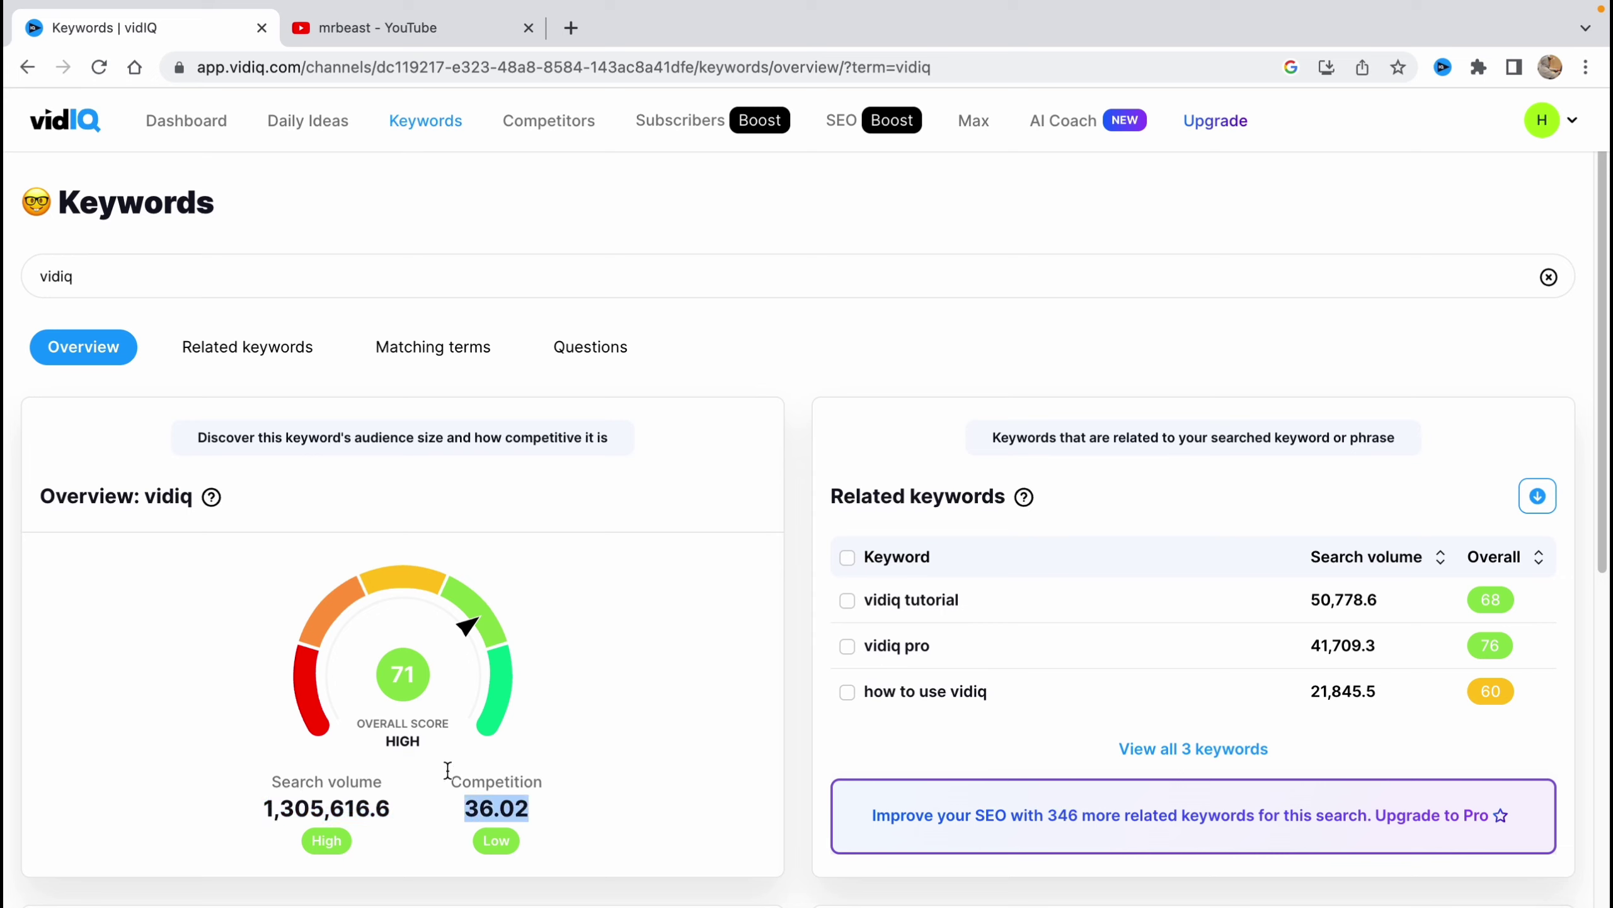
click(411, 726)
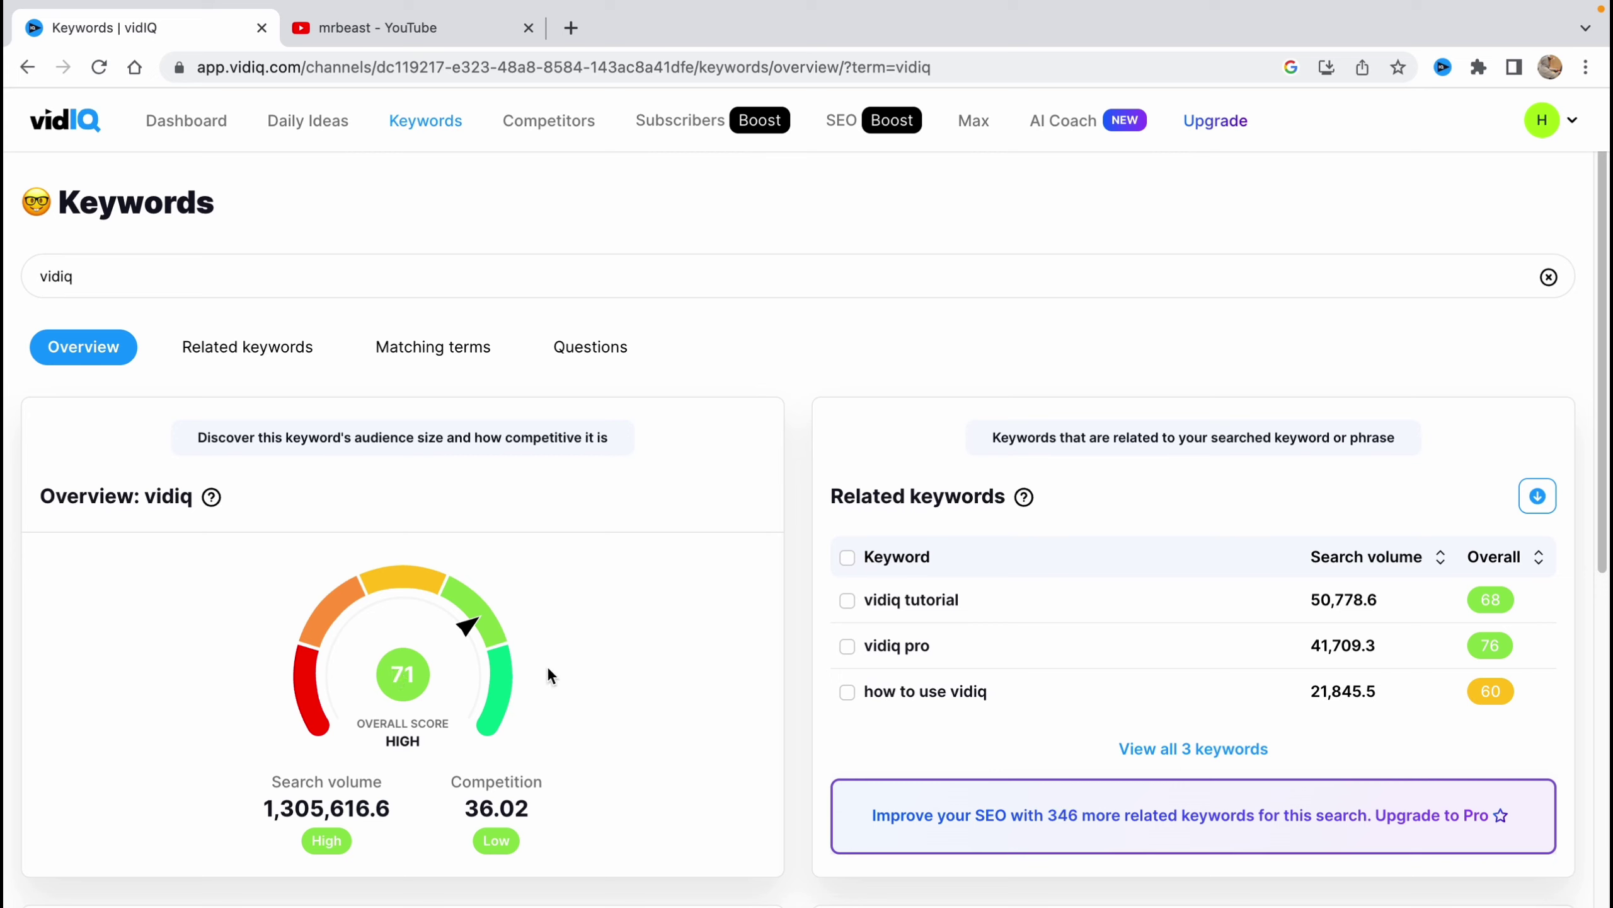
scroll(562, 669, down, 5)
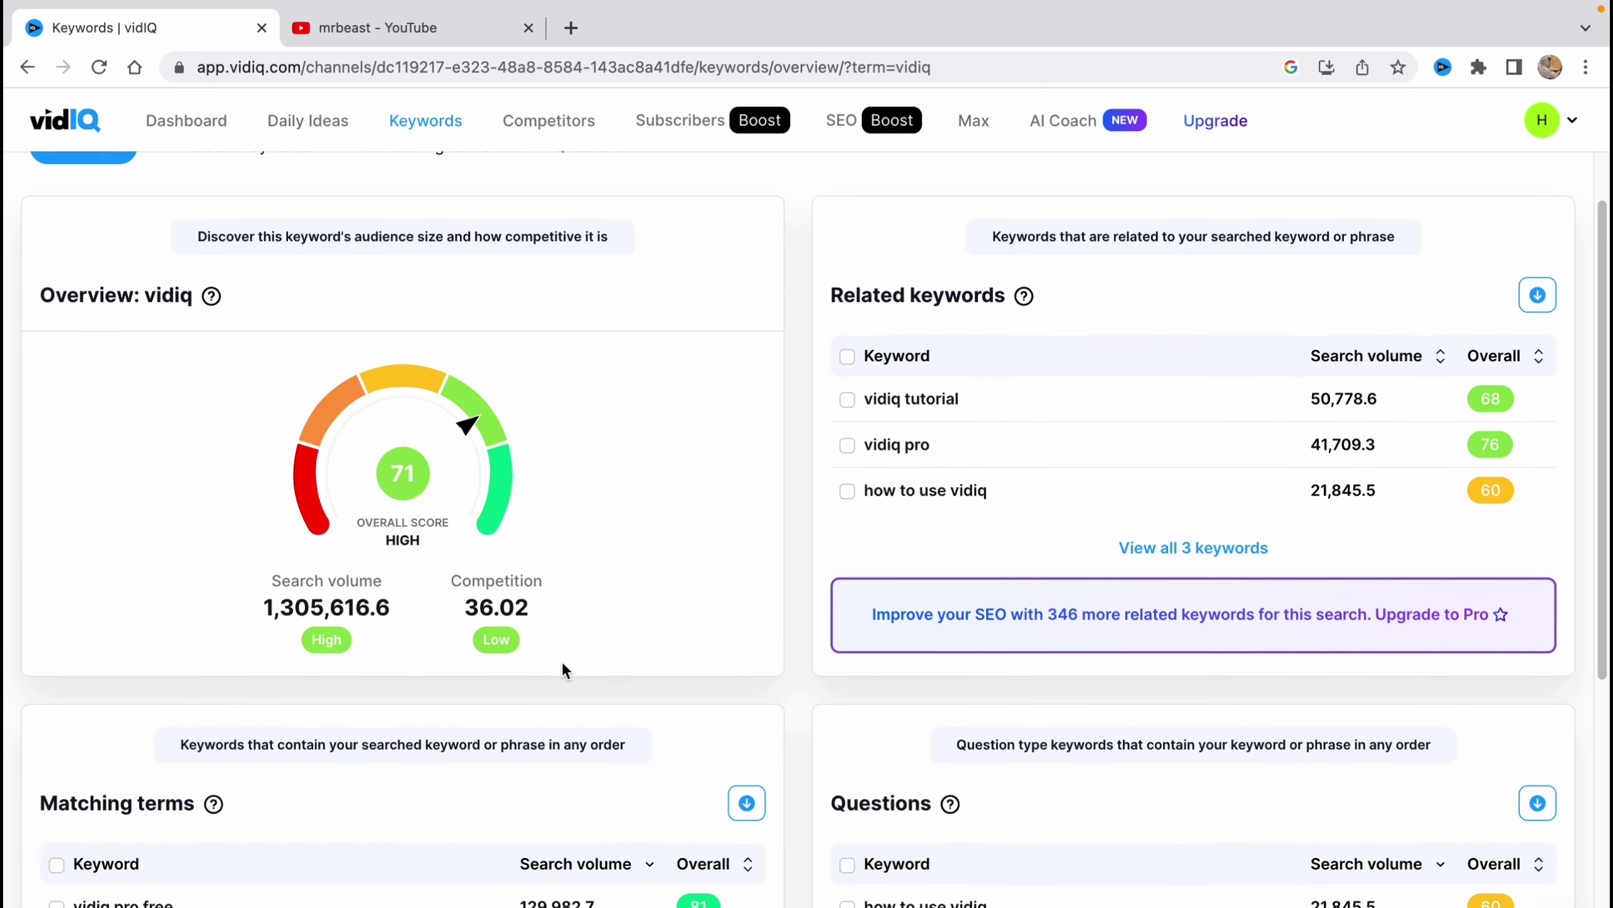
scroll(726, 641, down, 1)
scroll(895, 628, up, 5)
scroll(962, 666, down, 4)
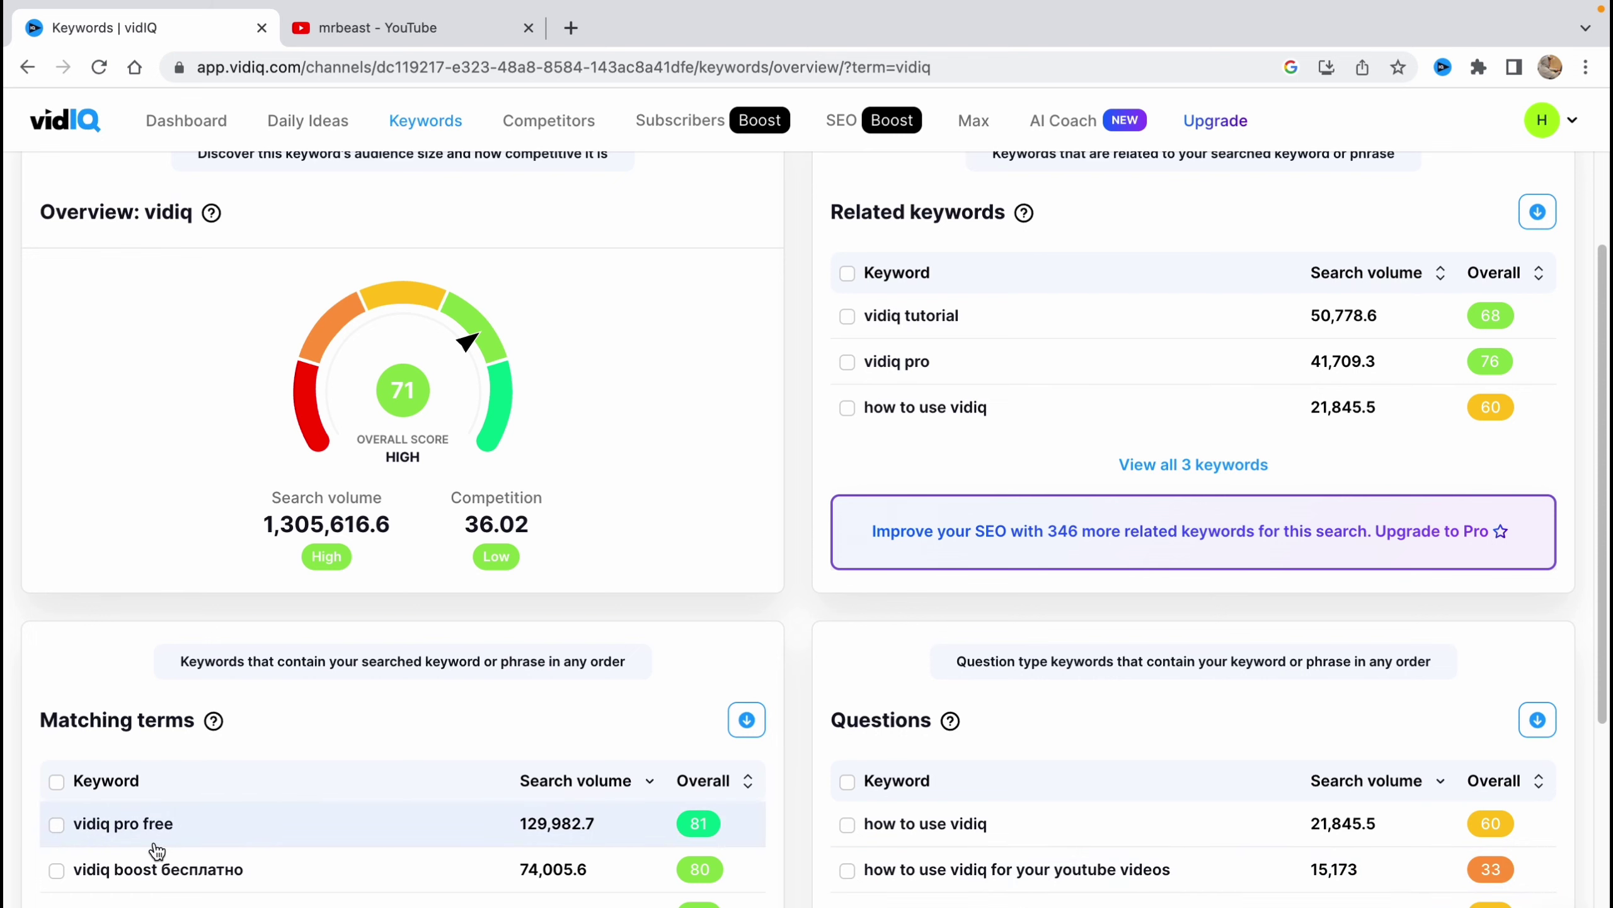
scroll(716, 736, down, 7)
scroll(713, 740, down, 2)
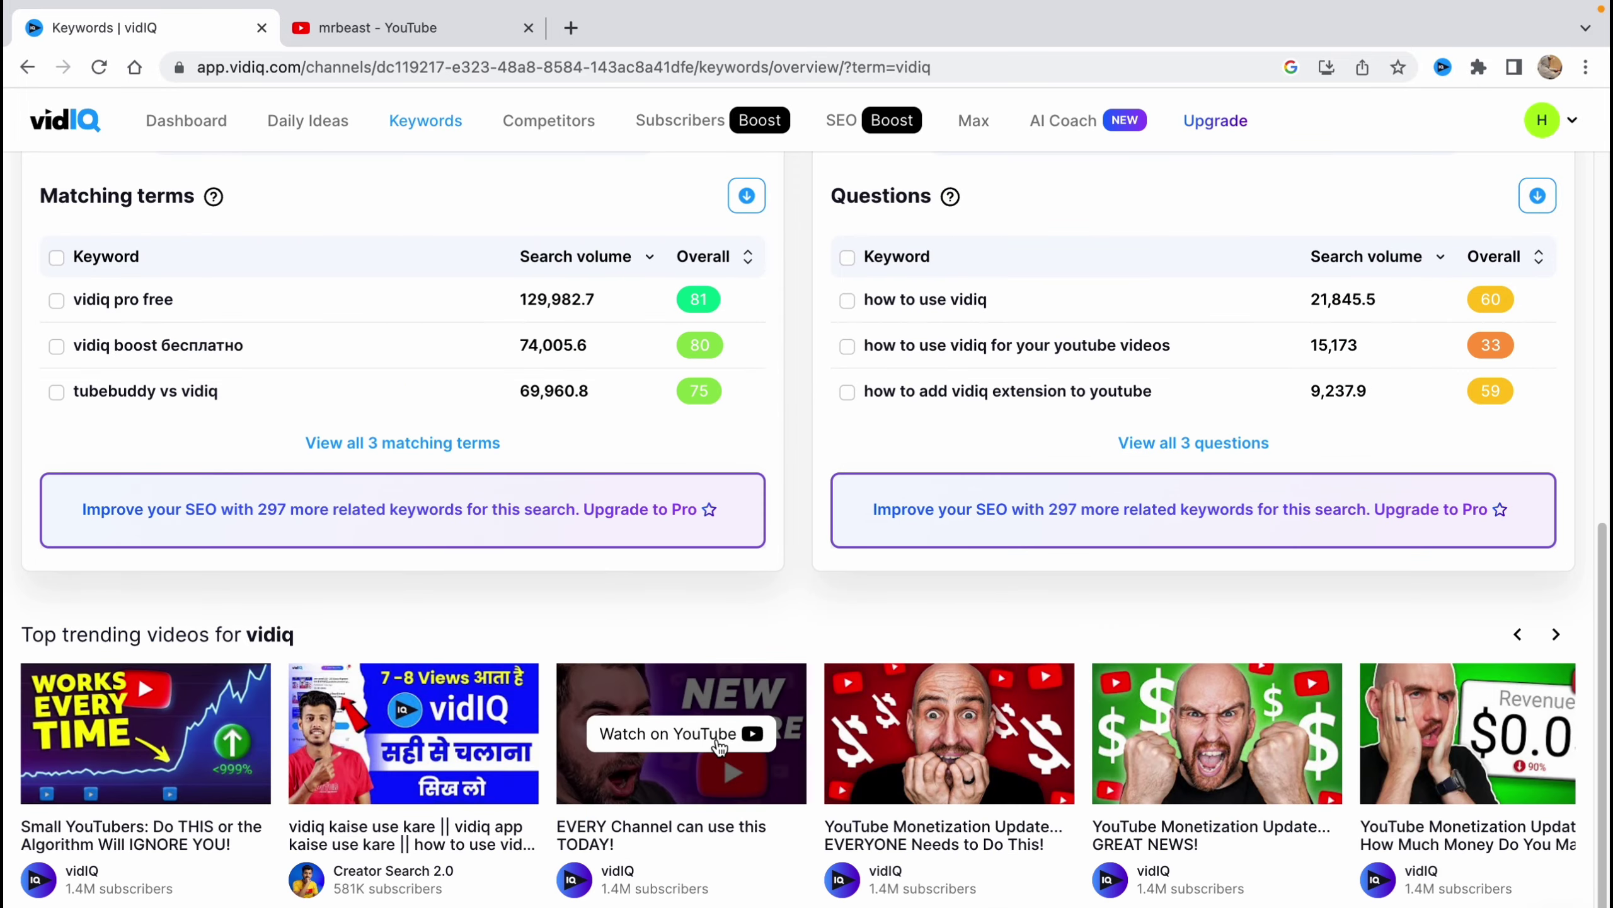
scroll(1105, 619, up, 15)
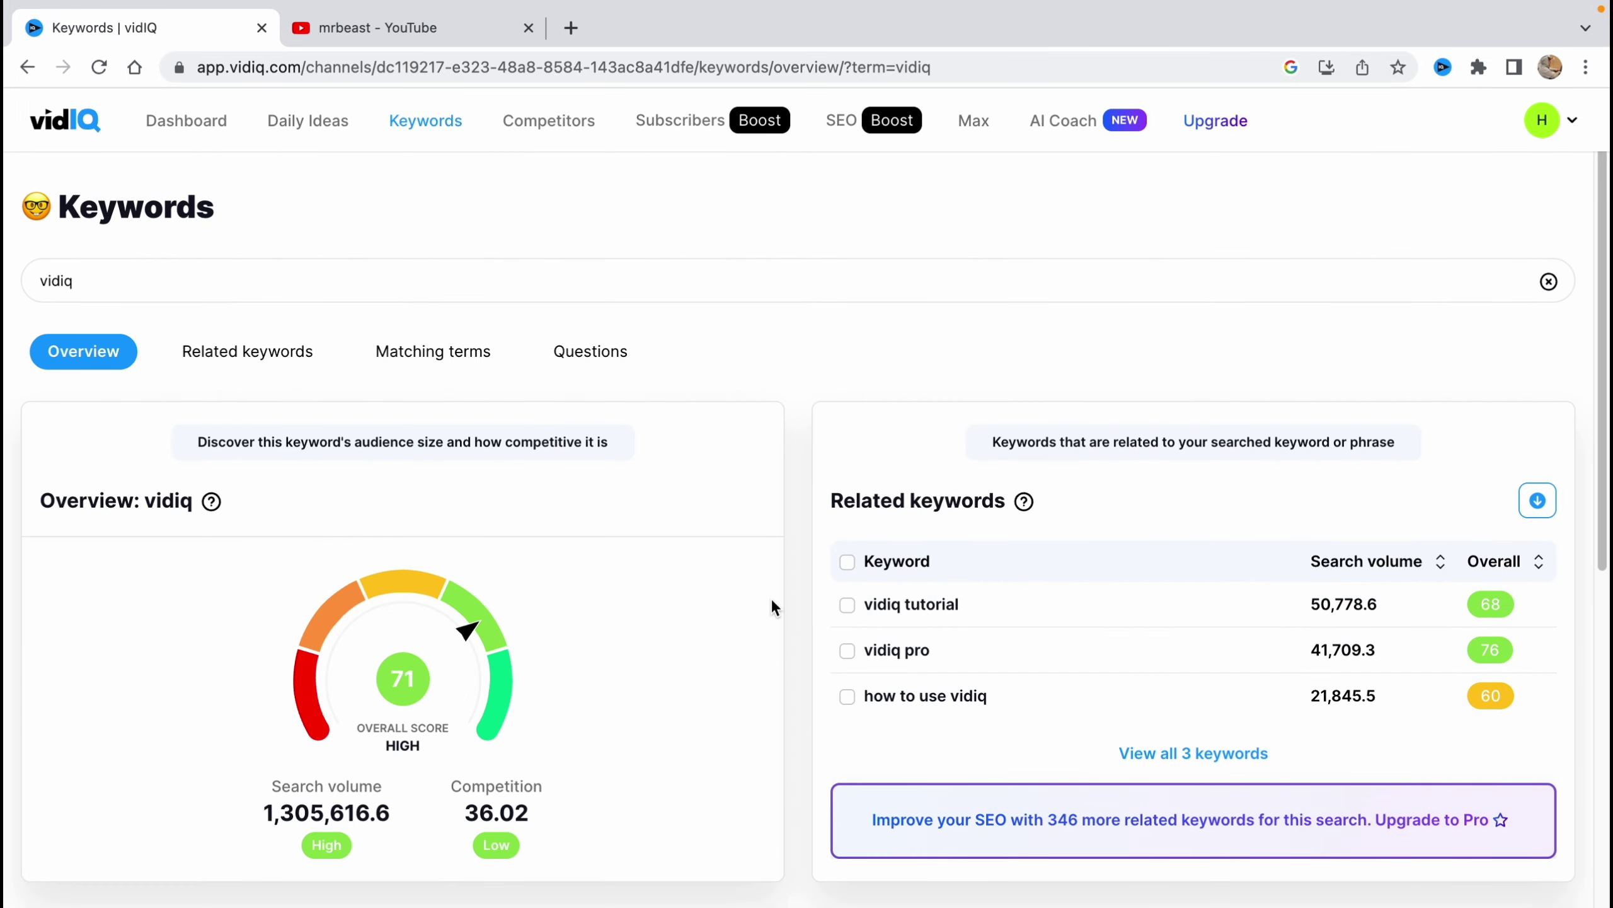
click(225, 351)
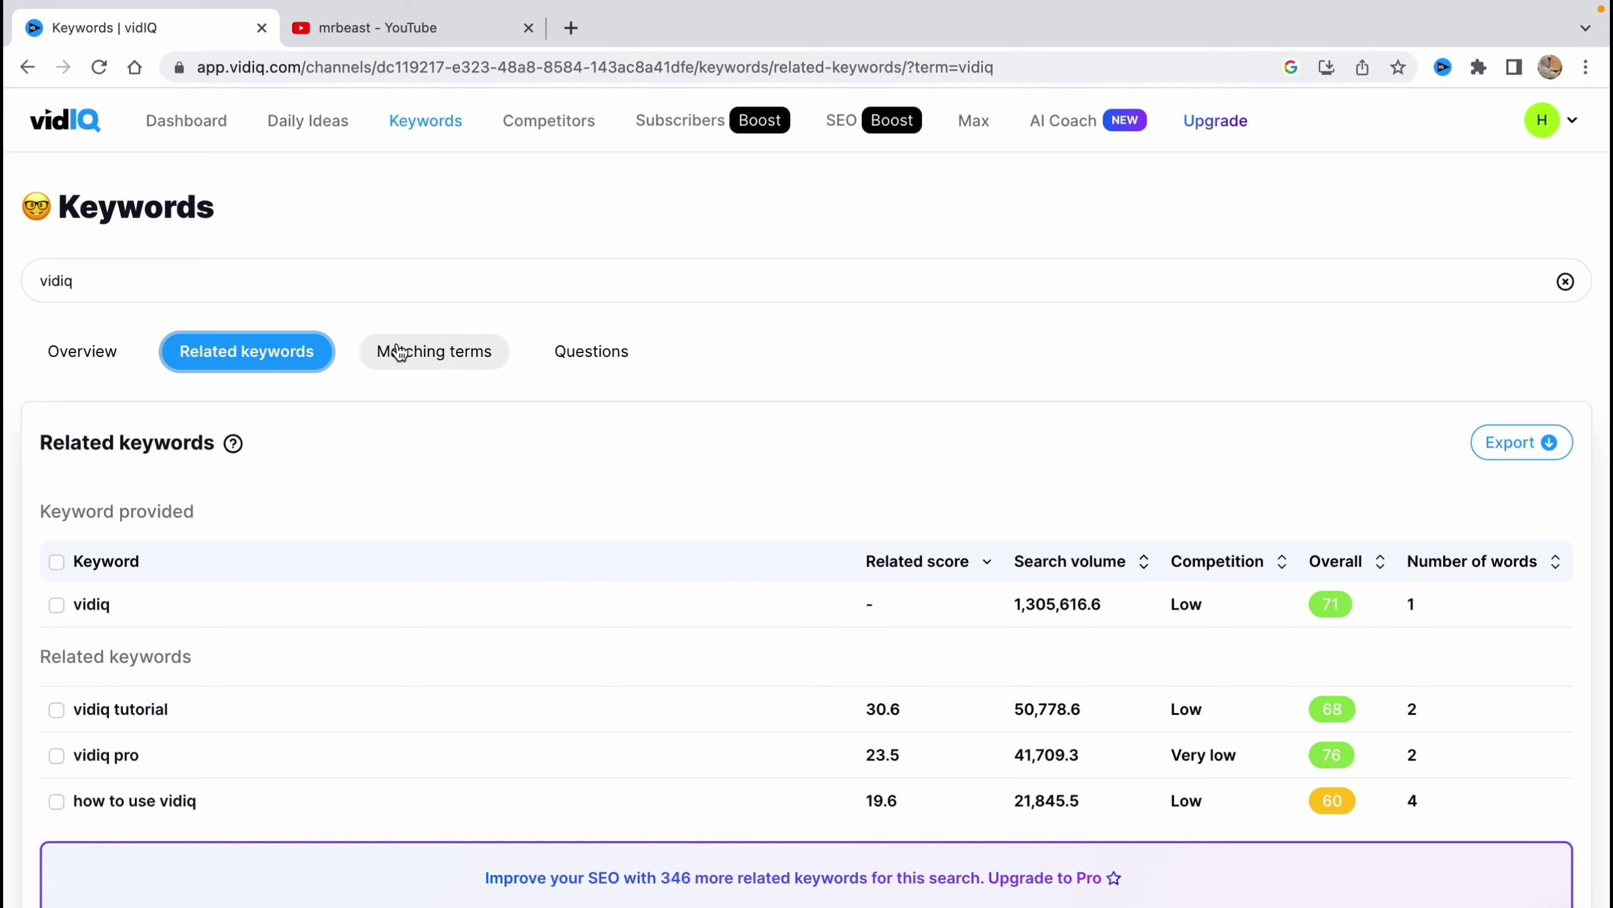
click(399, 352)
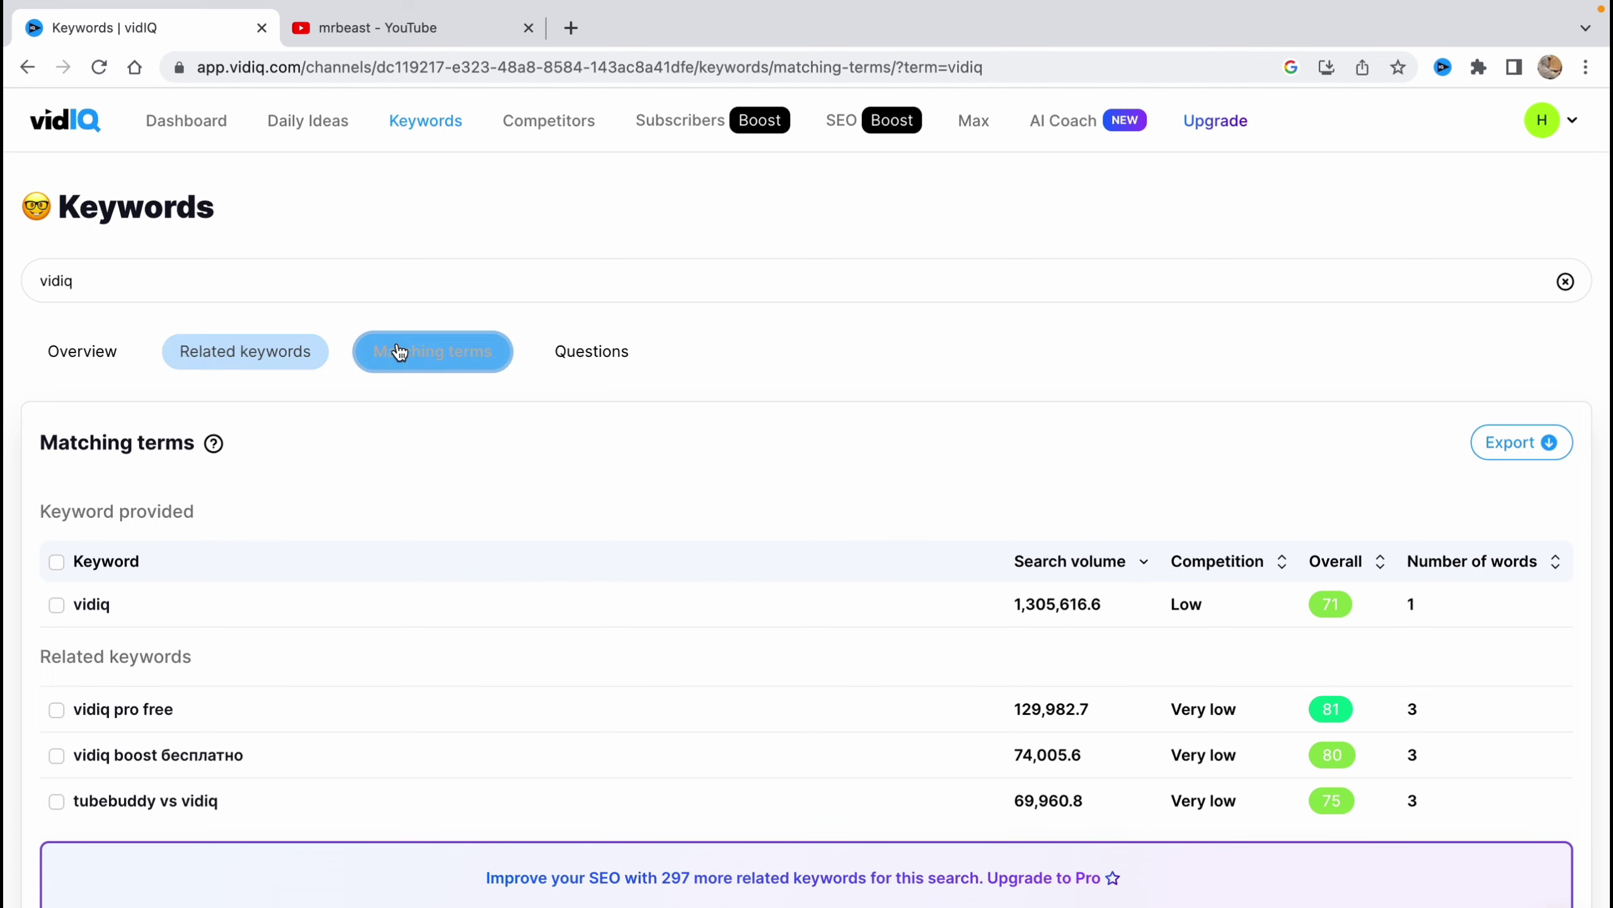
click(593, 356)
click(79, 352)
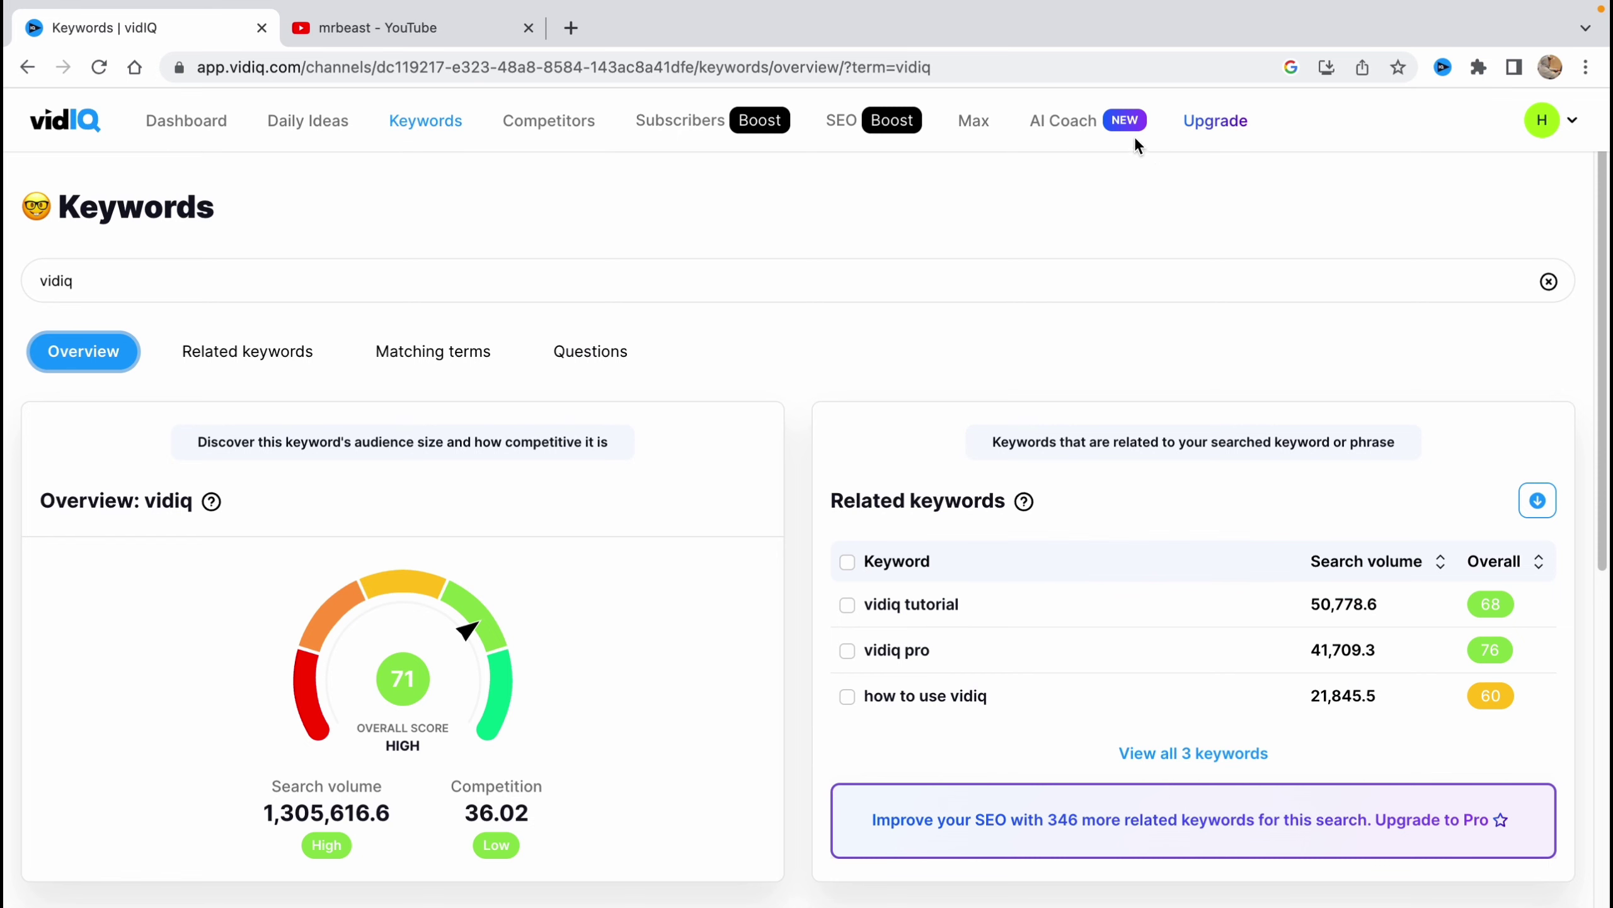
- Open Plans & Pricing and switch to monthly billing: Max $99, Boost $49, Pro $10
click(1209, 127)
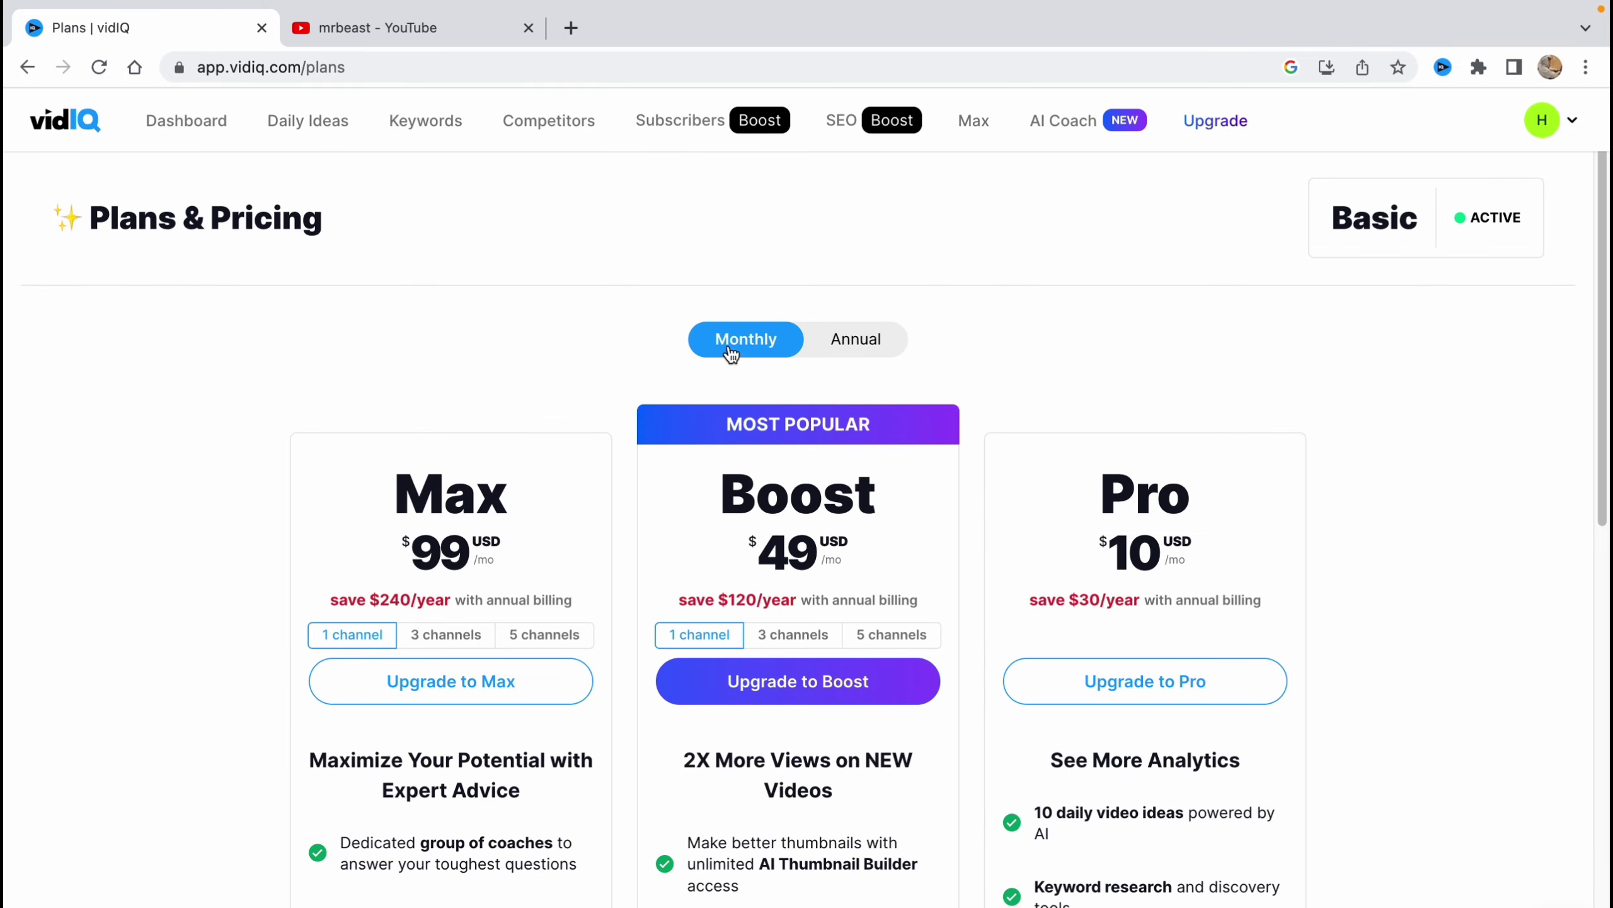
click(814, 352)
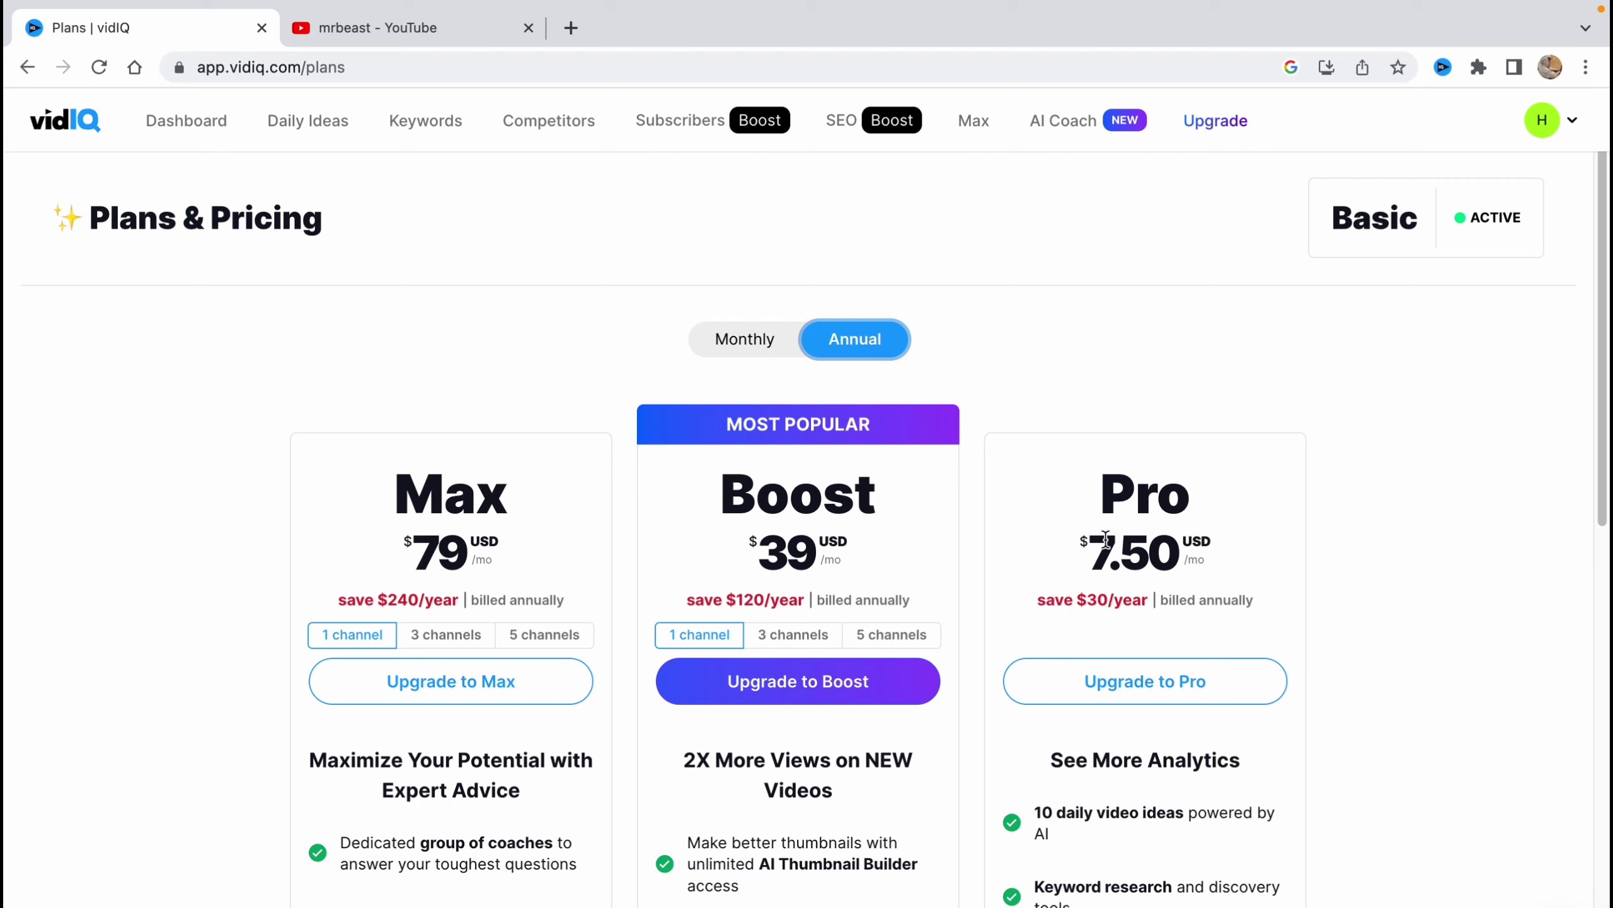
click(747, 347)
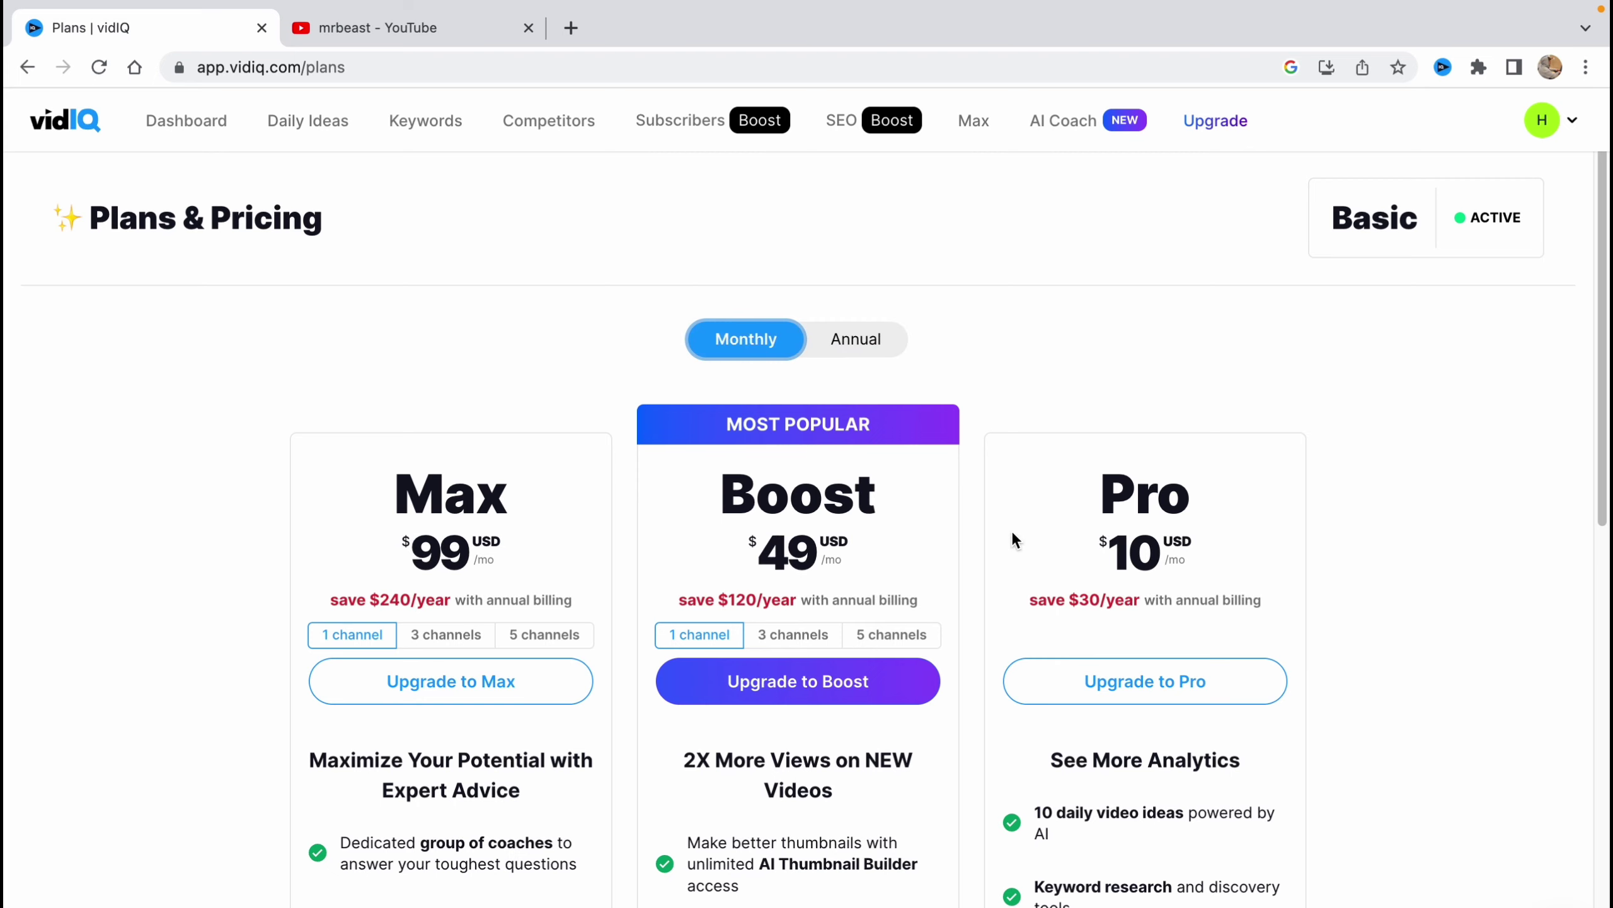
- Tour the AI Coach, Max, SEO, Subscribers, Competitors, Keywords and Daily Ideas pages, ending on Dashboard
click(858, 336)
click(1048, 122)
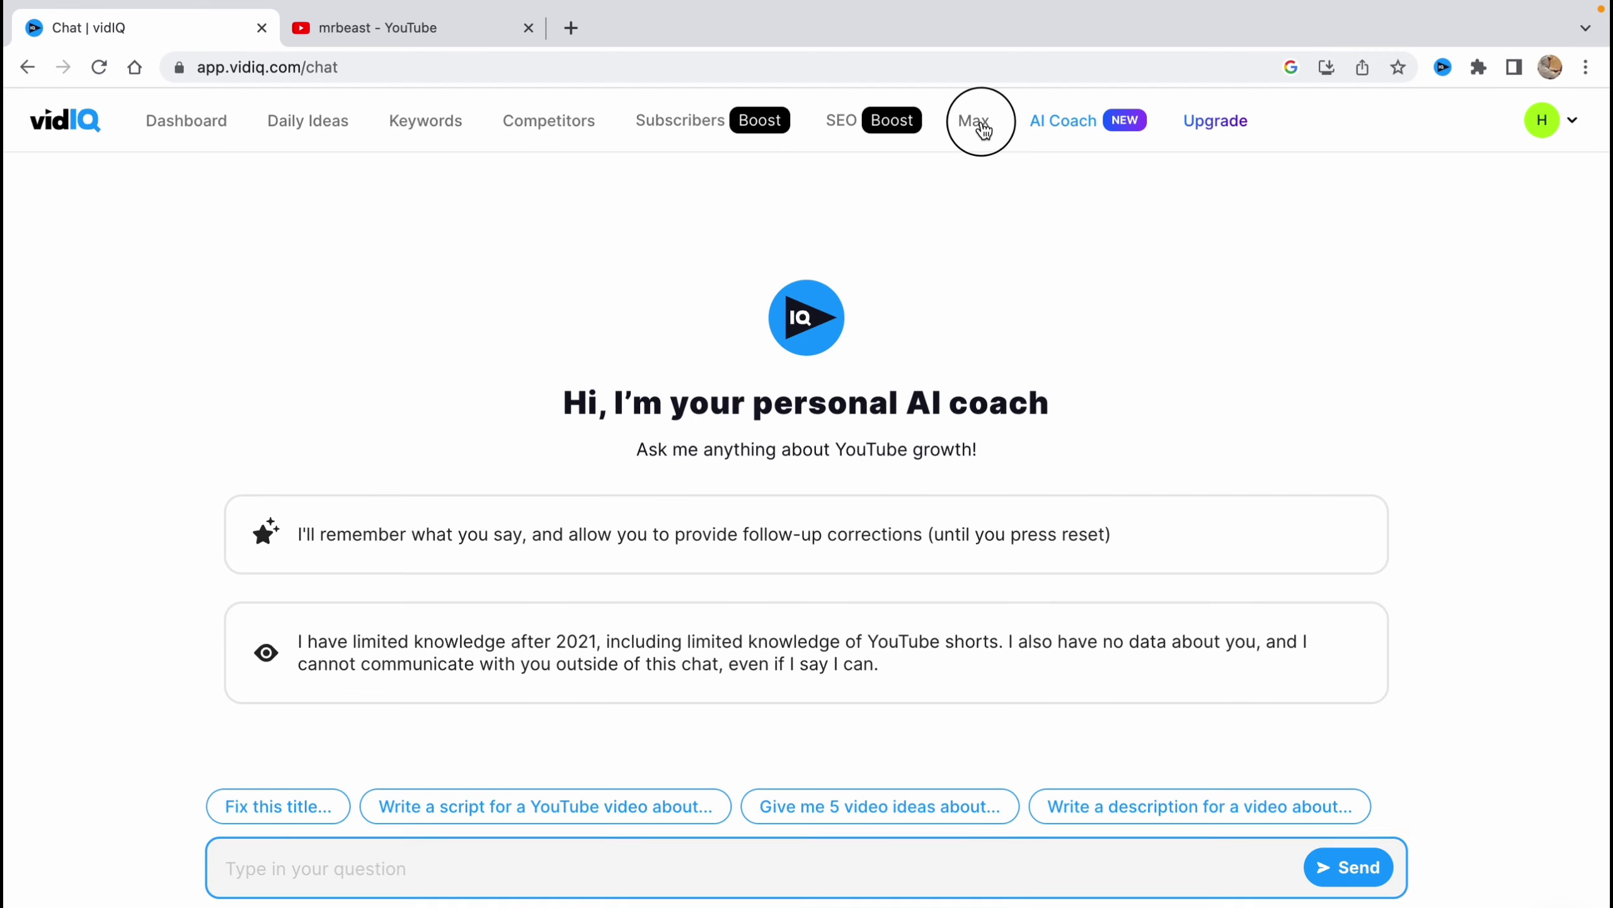
click(976, 124)
click(837, 122)
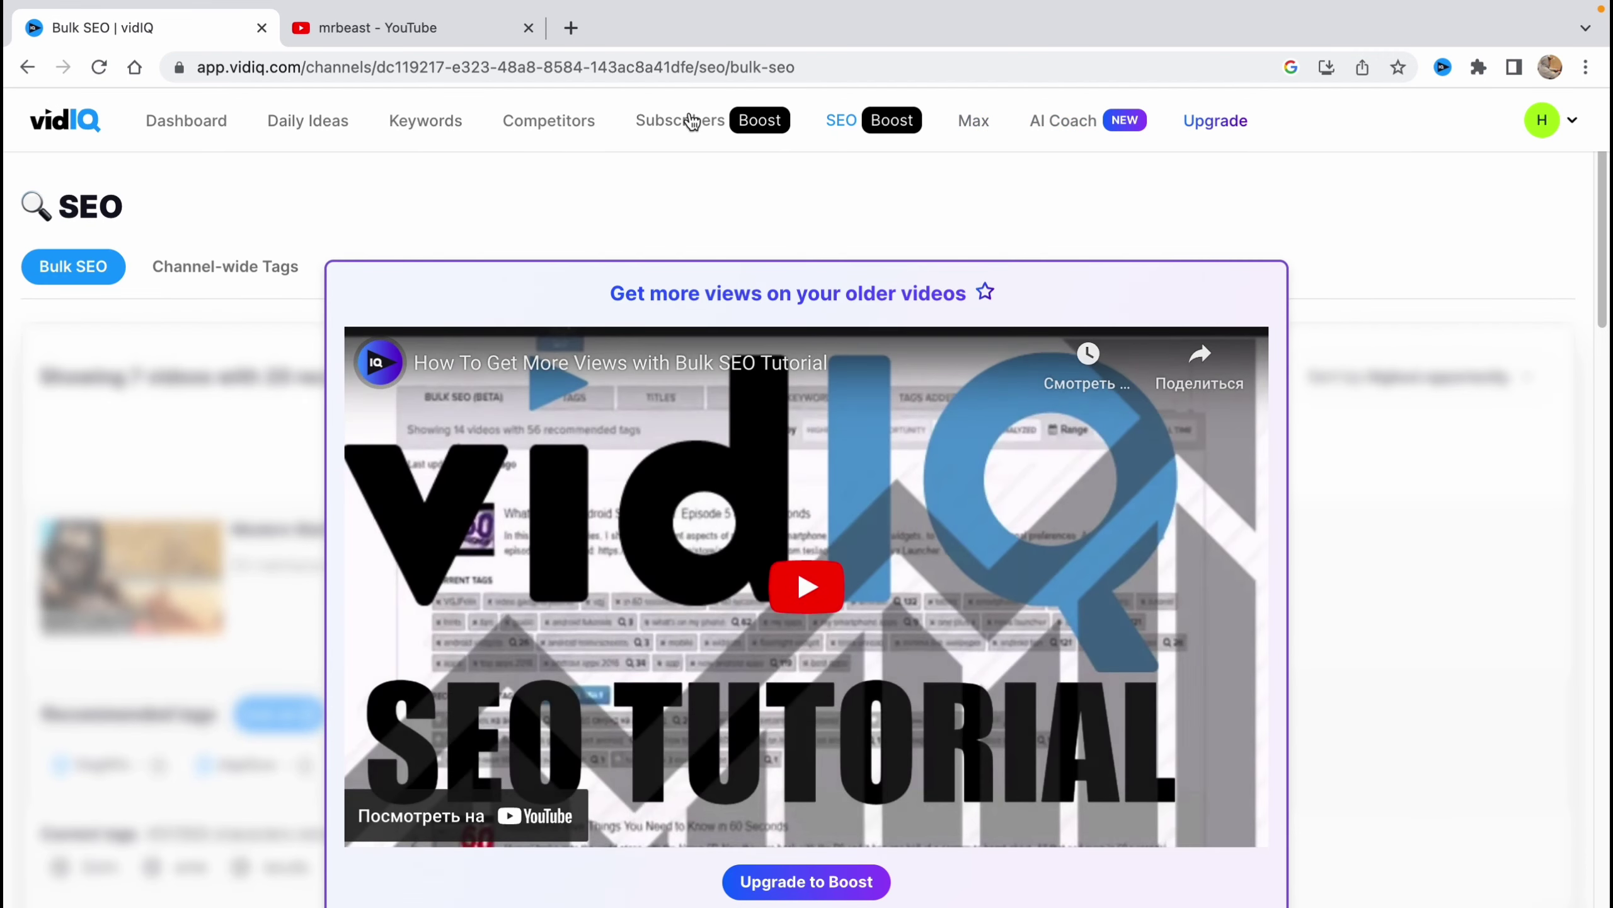
click(690, 121)
click(532, 129)
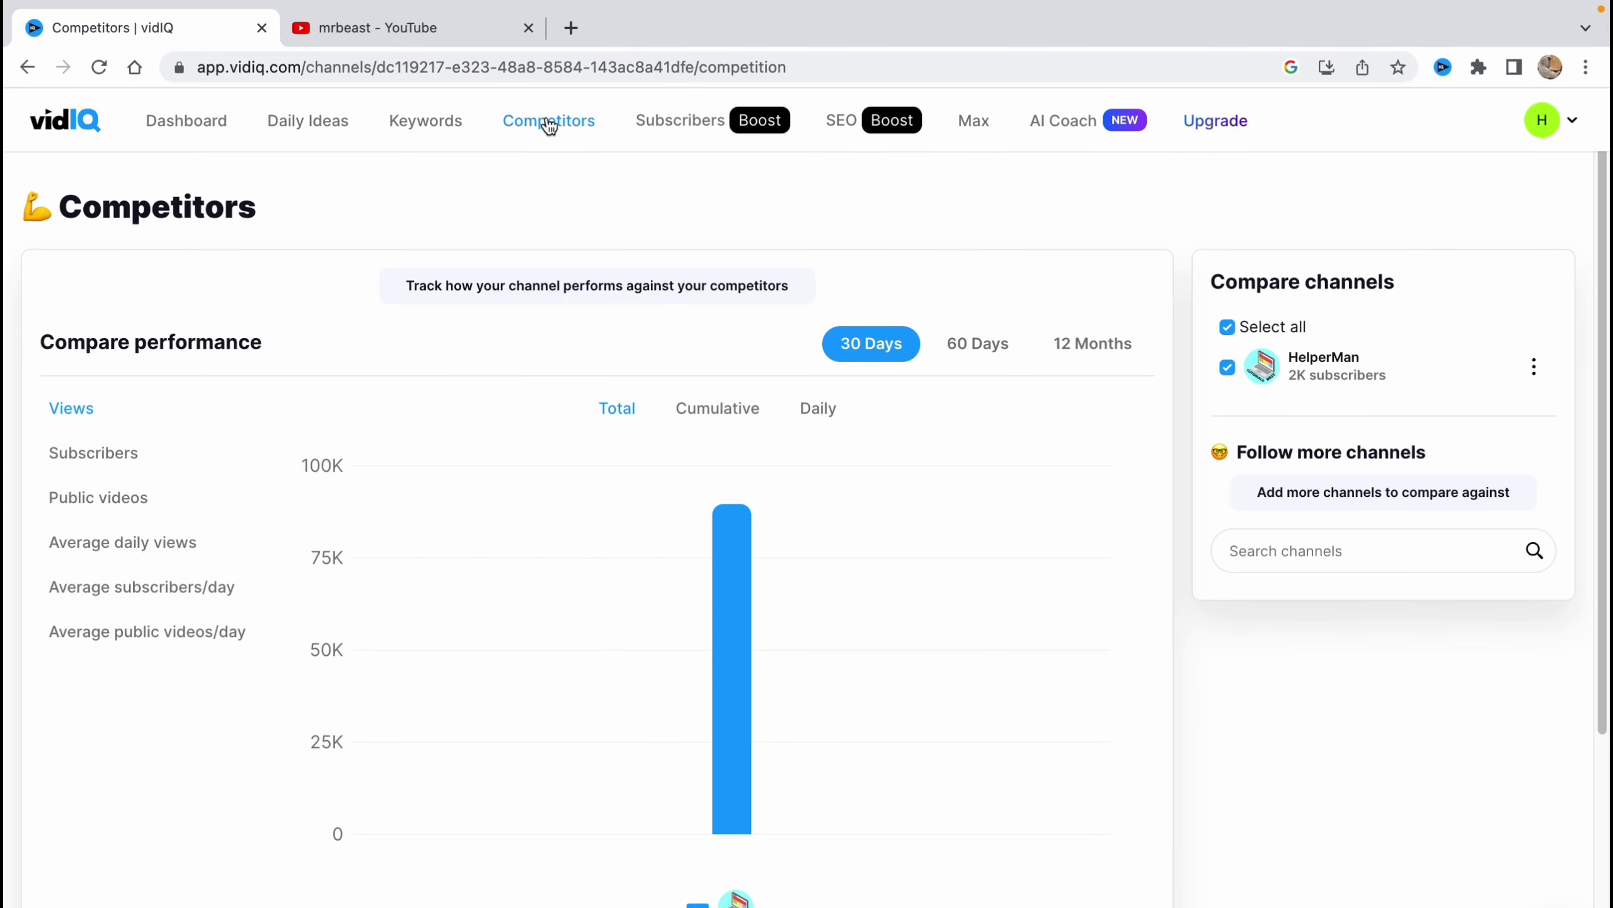
click(433, 131)
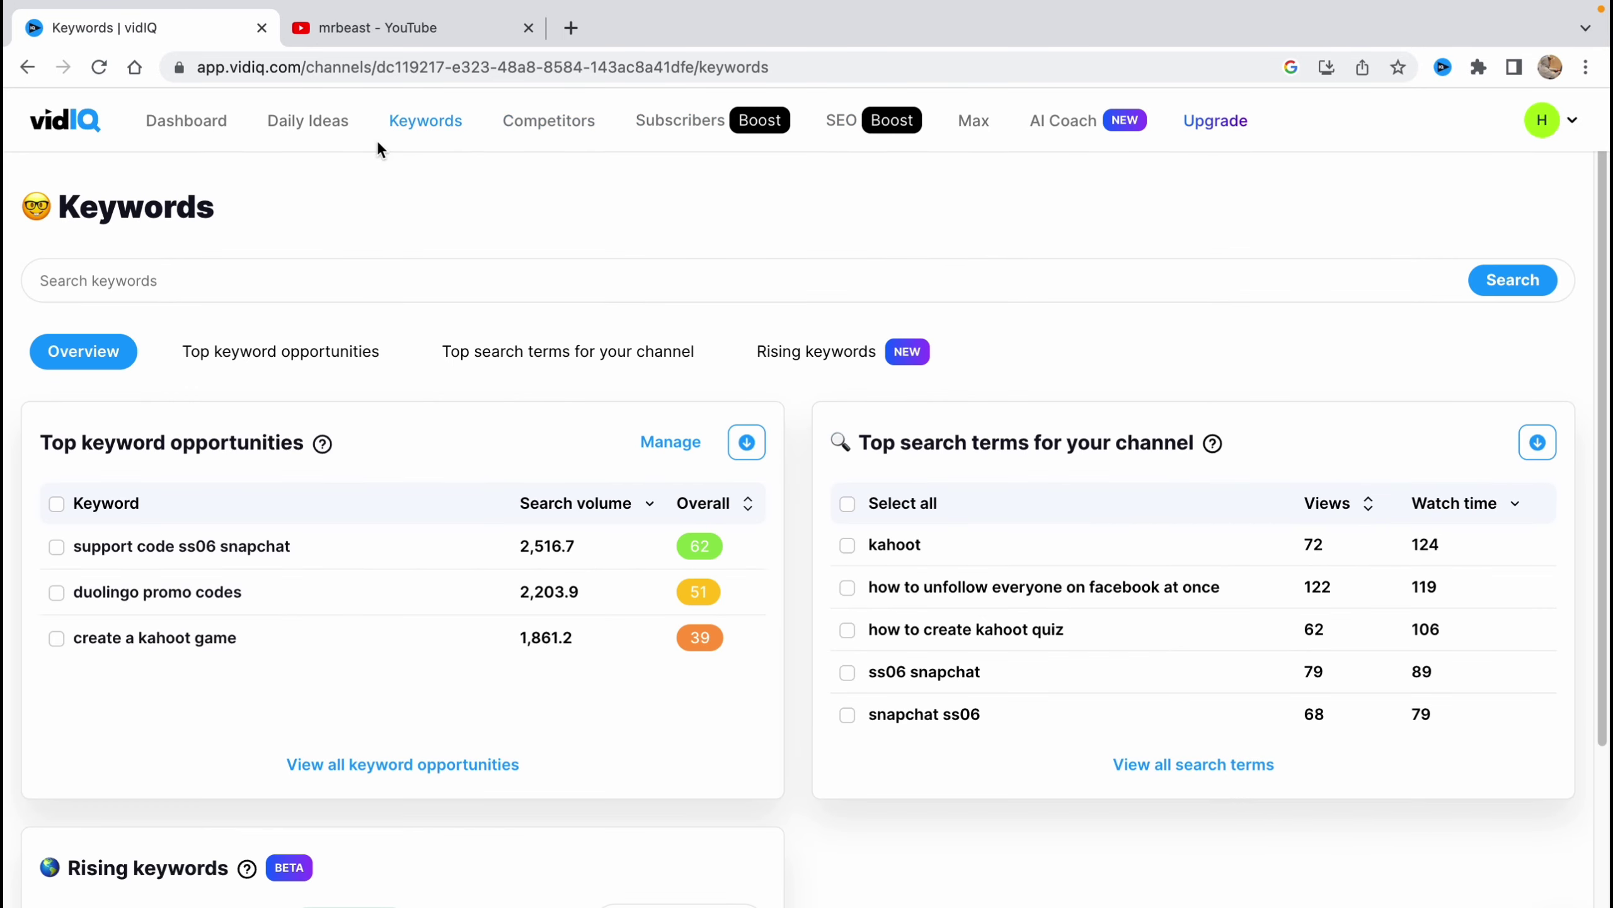
click(297, 131)
click(187, 127)
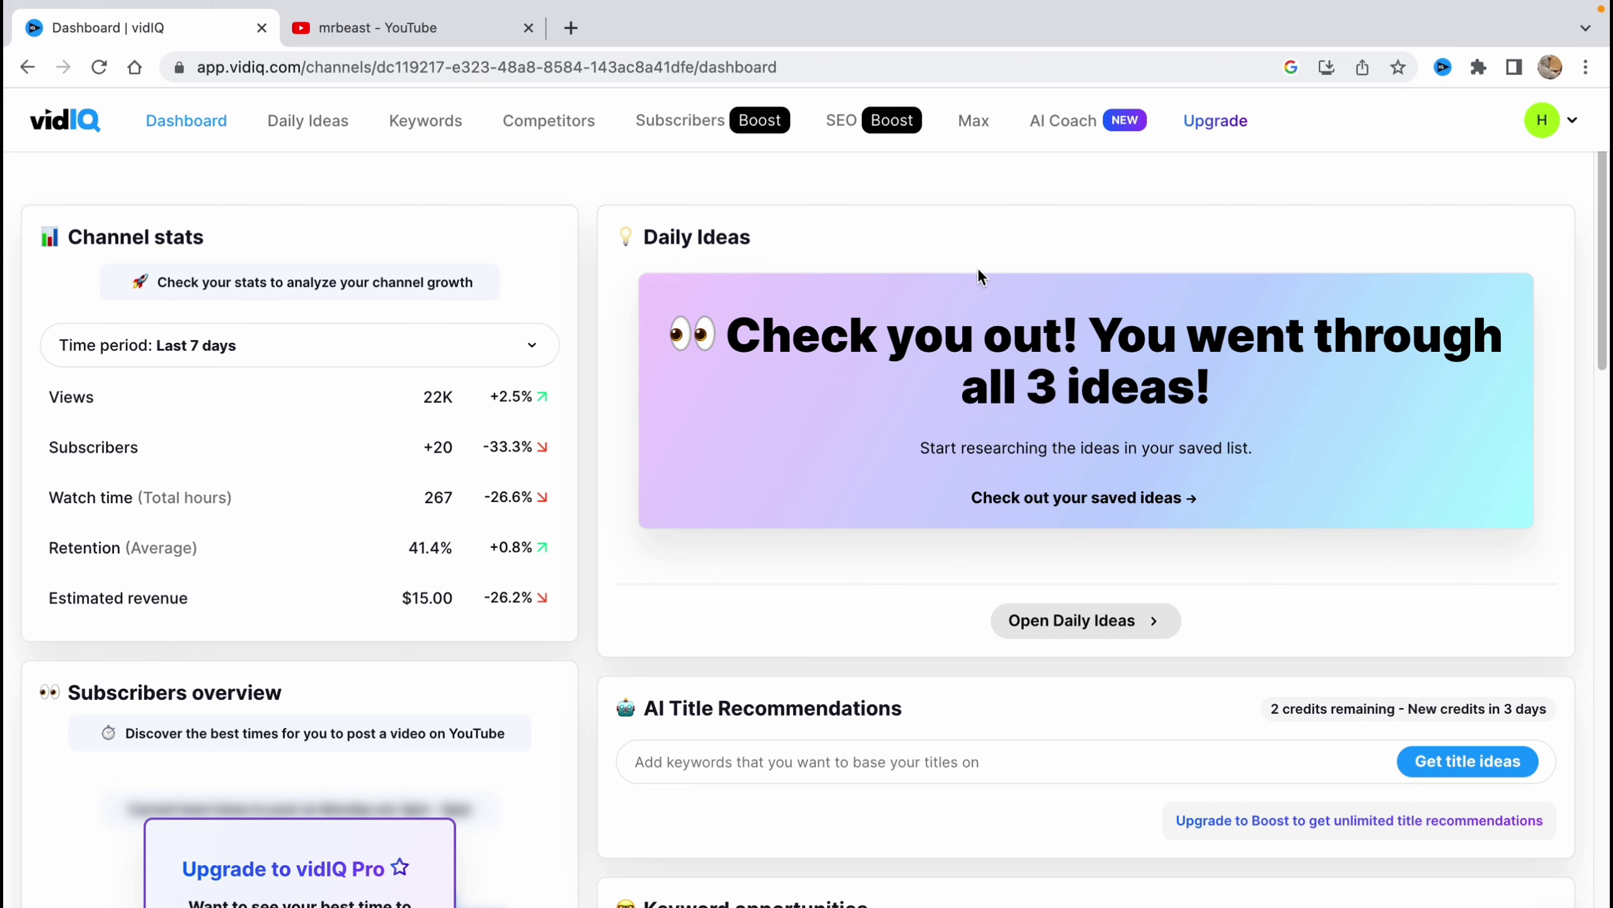
- Log out of the vidIQ account from the avatar menu
scroll(1005, 278, down, 15)
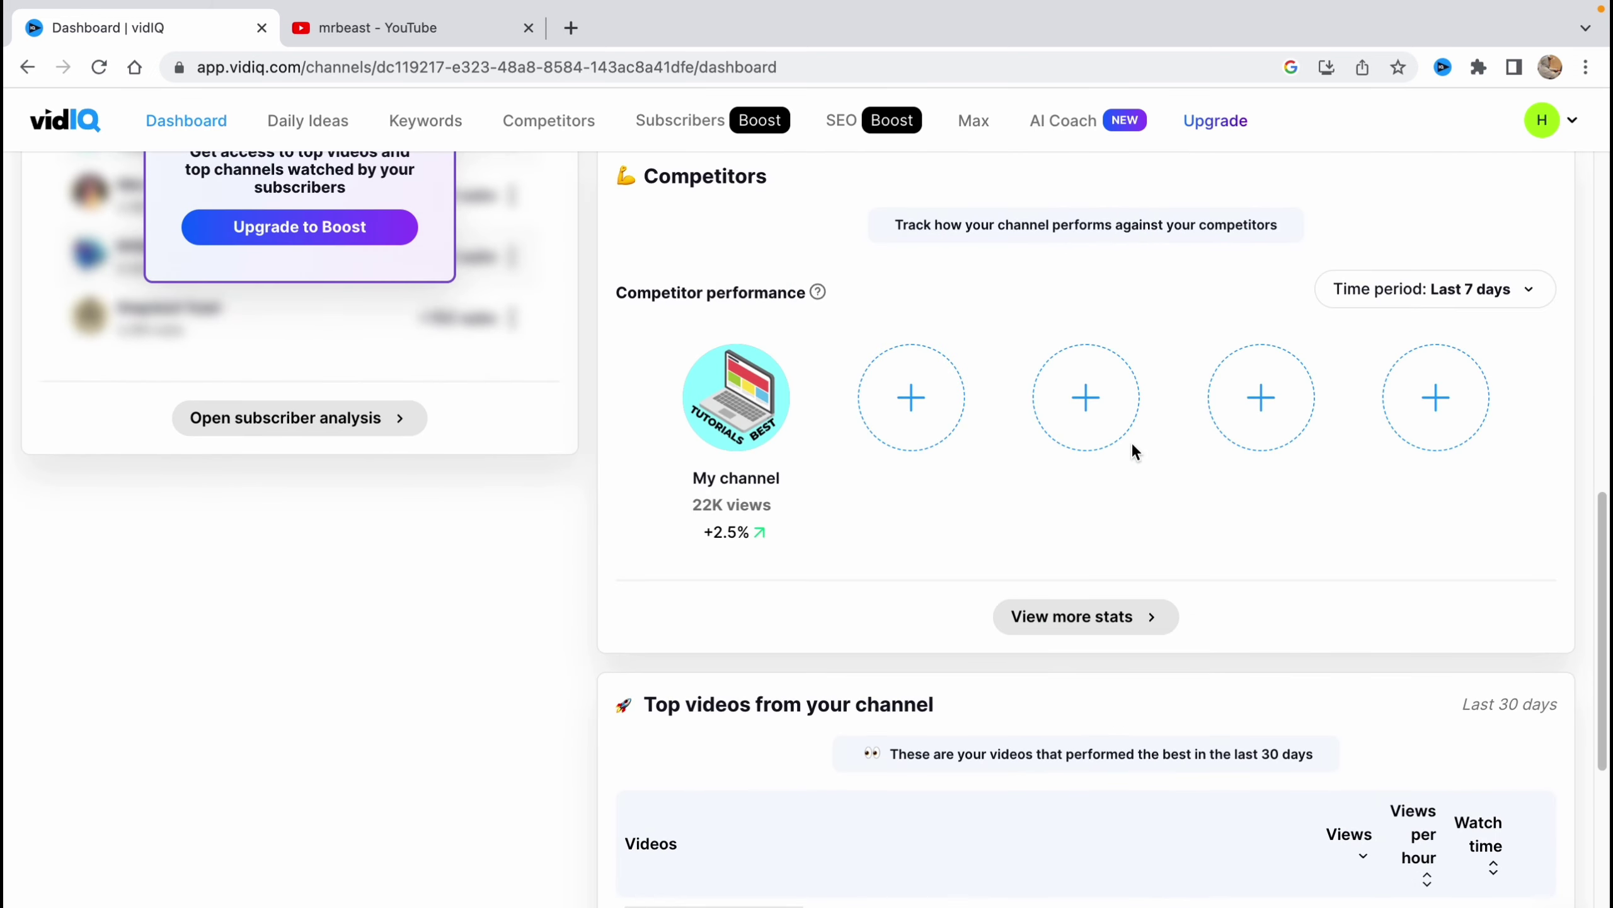
scroll(1132, 441, up, 7)
click(1543, 121)
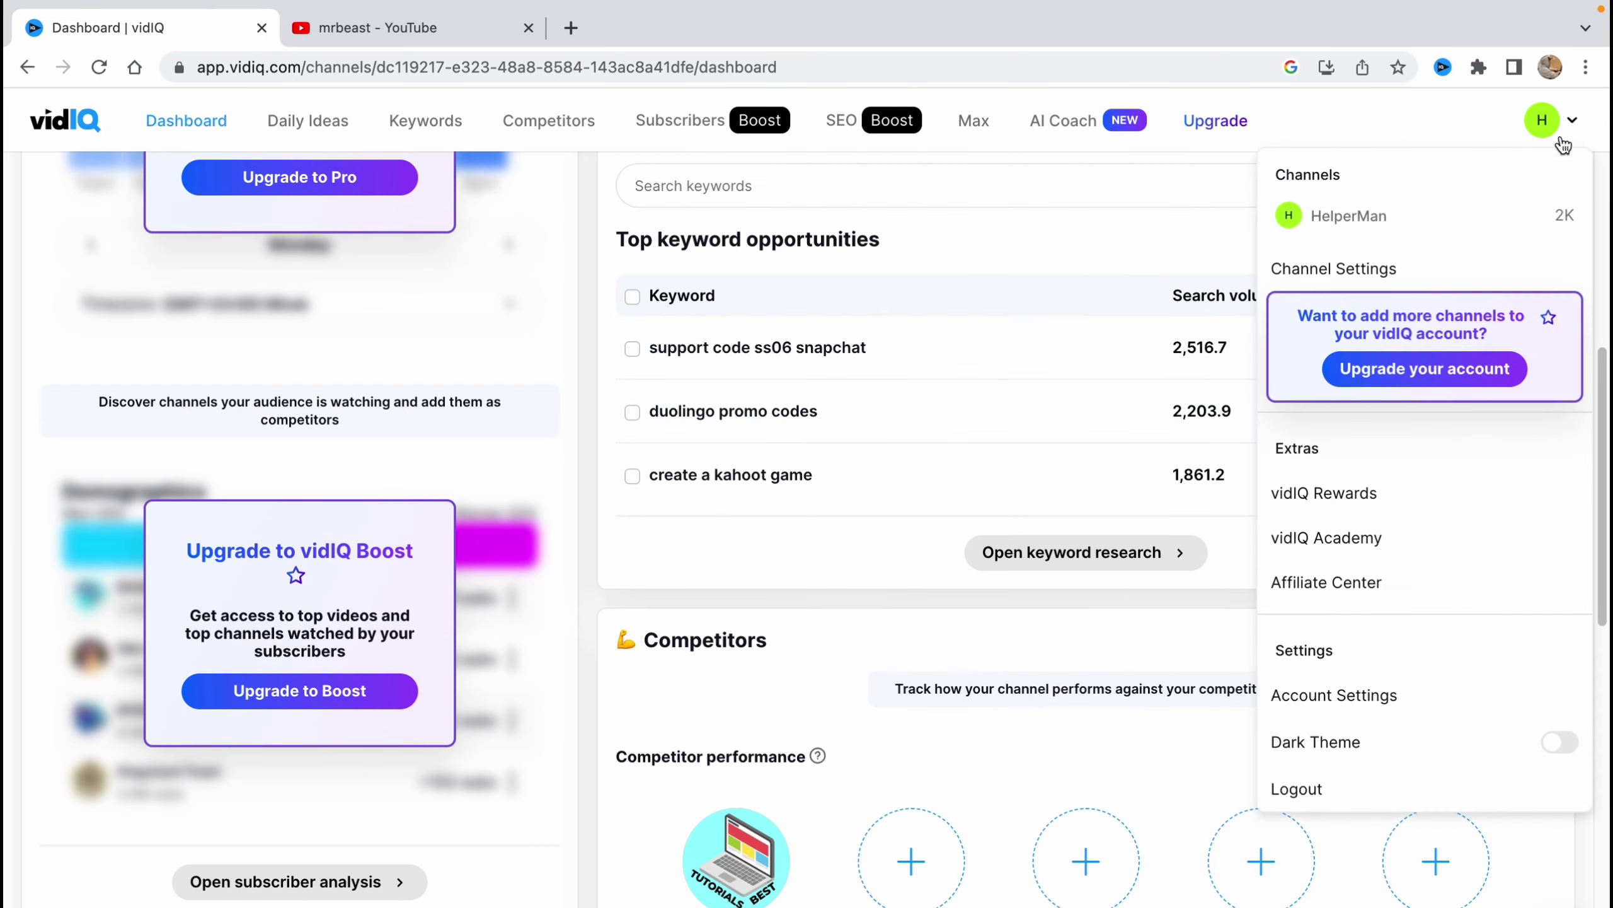
click(1311, 790)
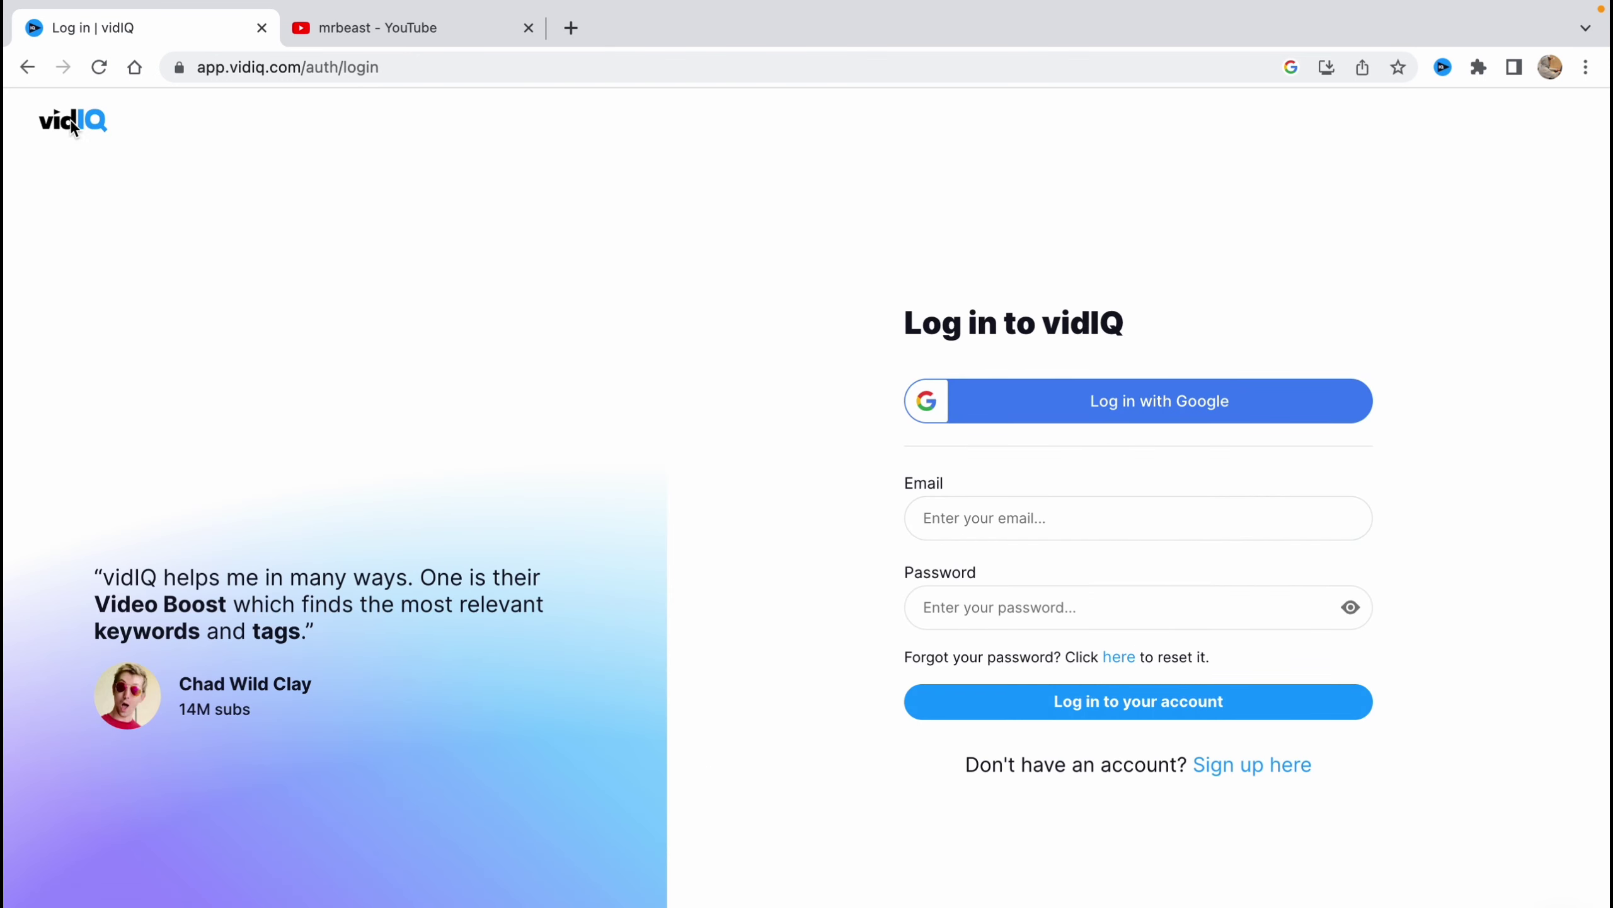
- Search Google for vidiq and reach the vidIQ Vision Chrome Web Store listing via vidiq.com
click(276, 71)
text(vidiq)
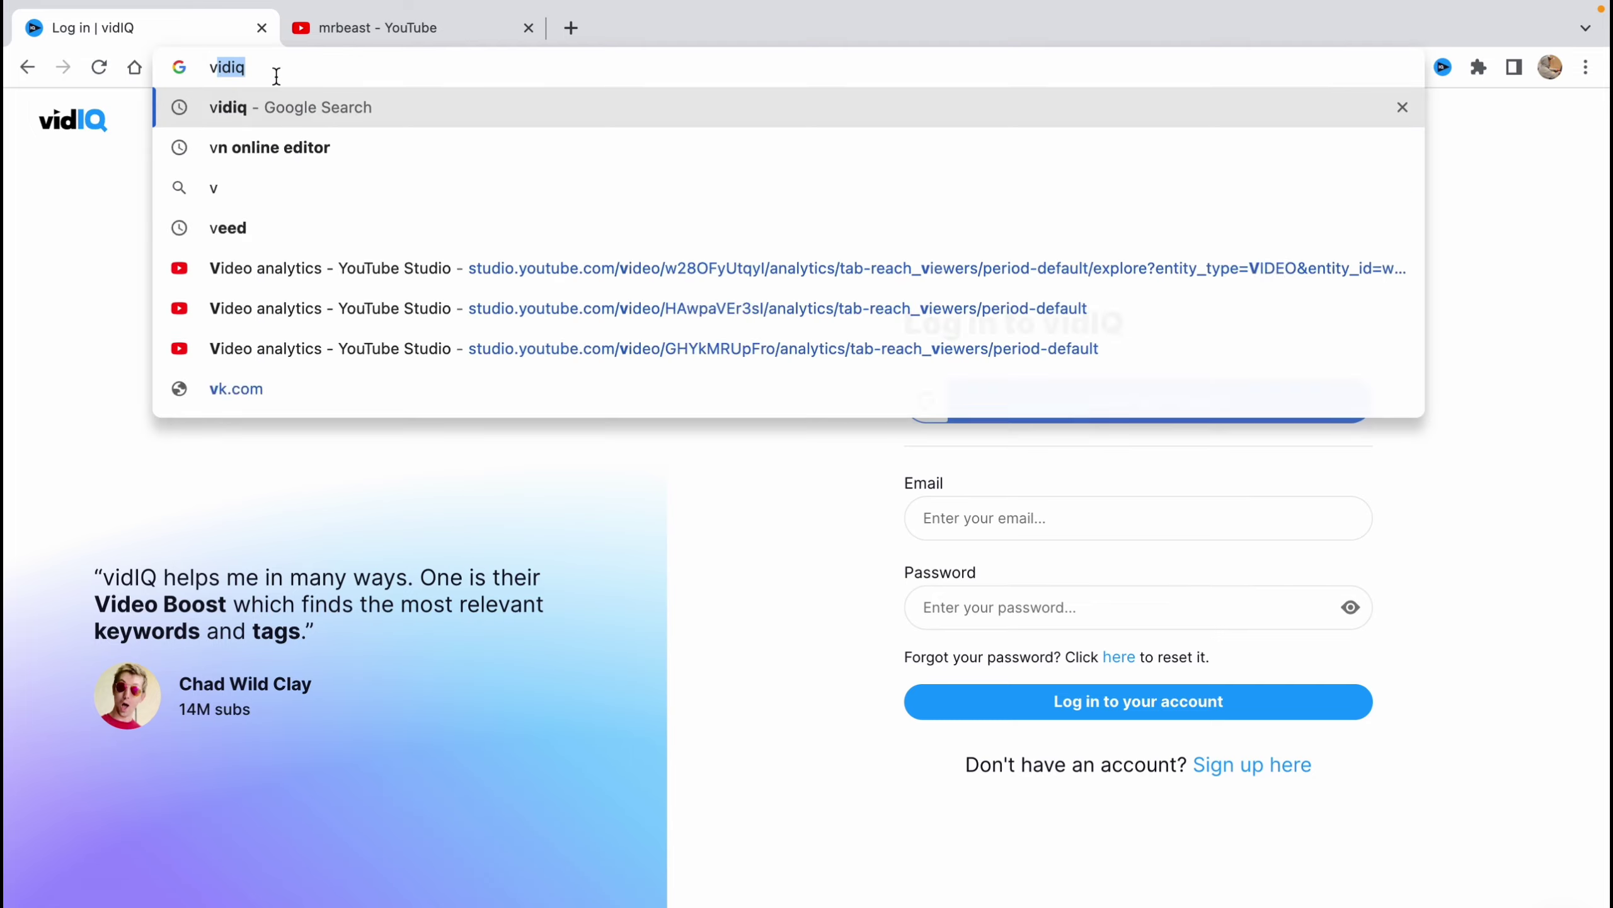
key(Return)
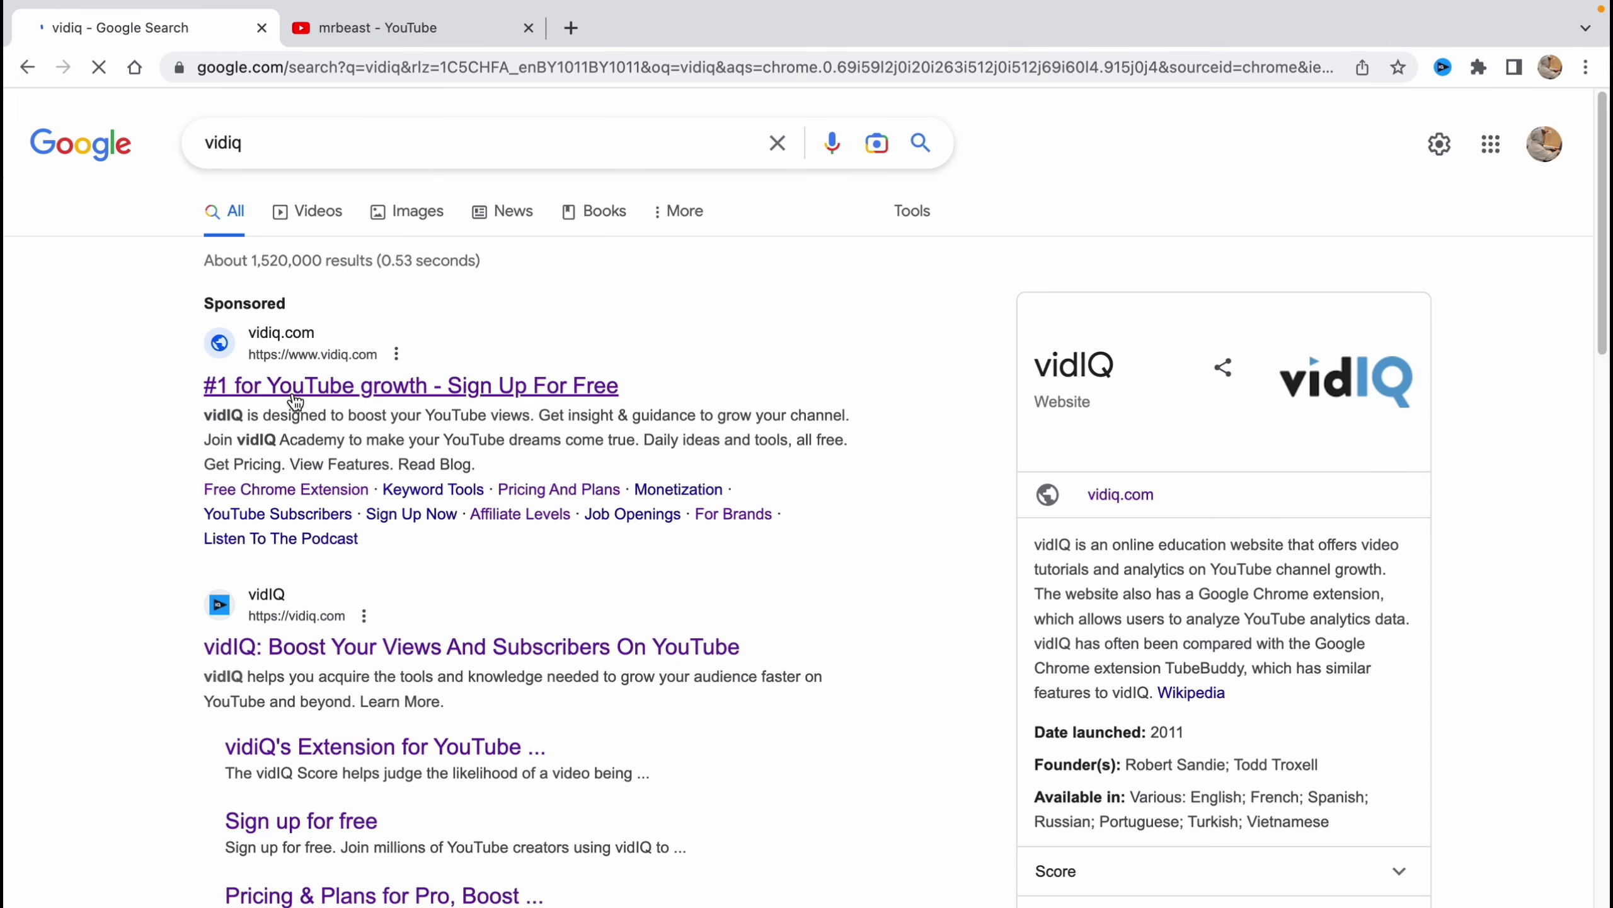
click(413, 385)
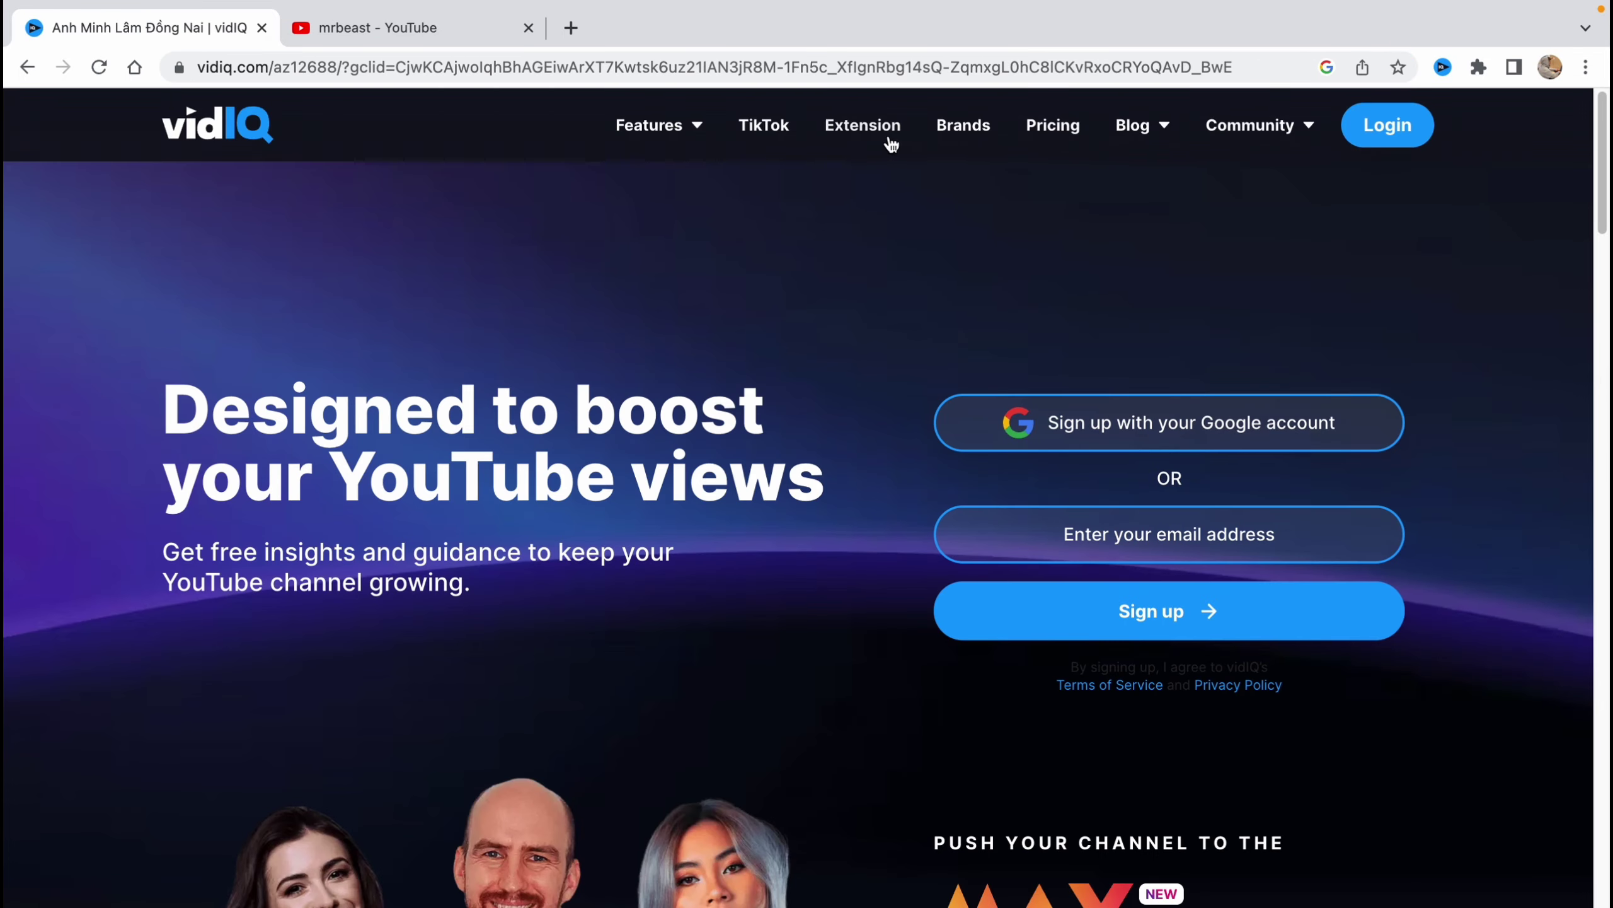
click(874, 140)
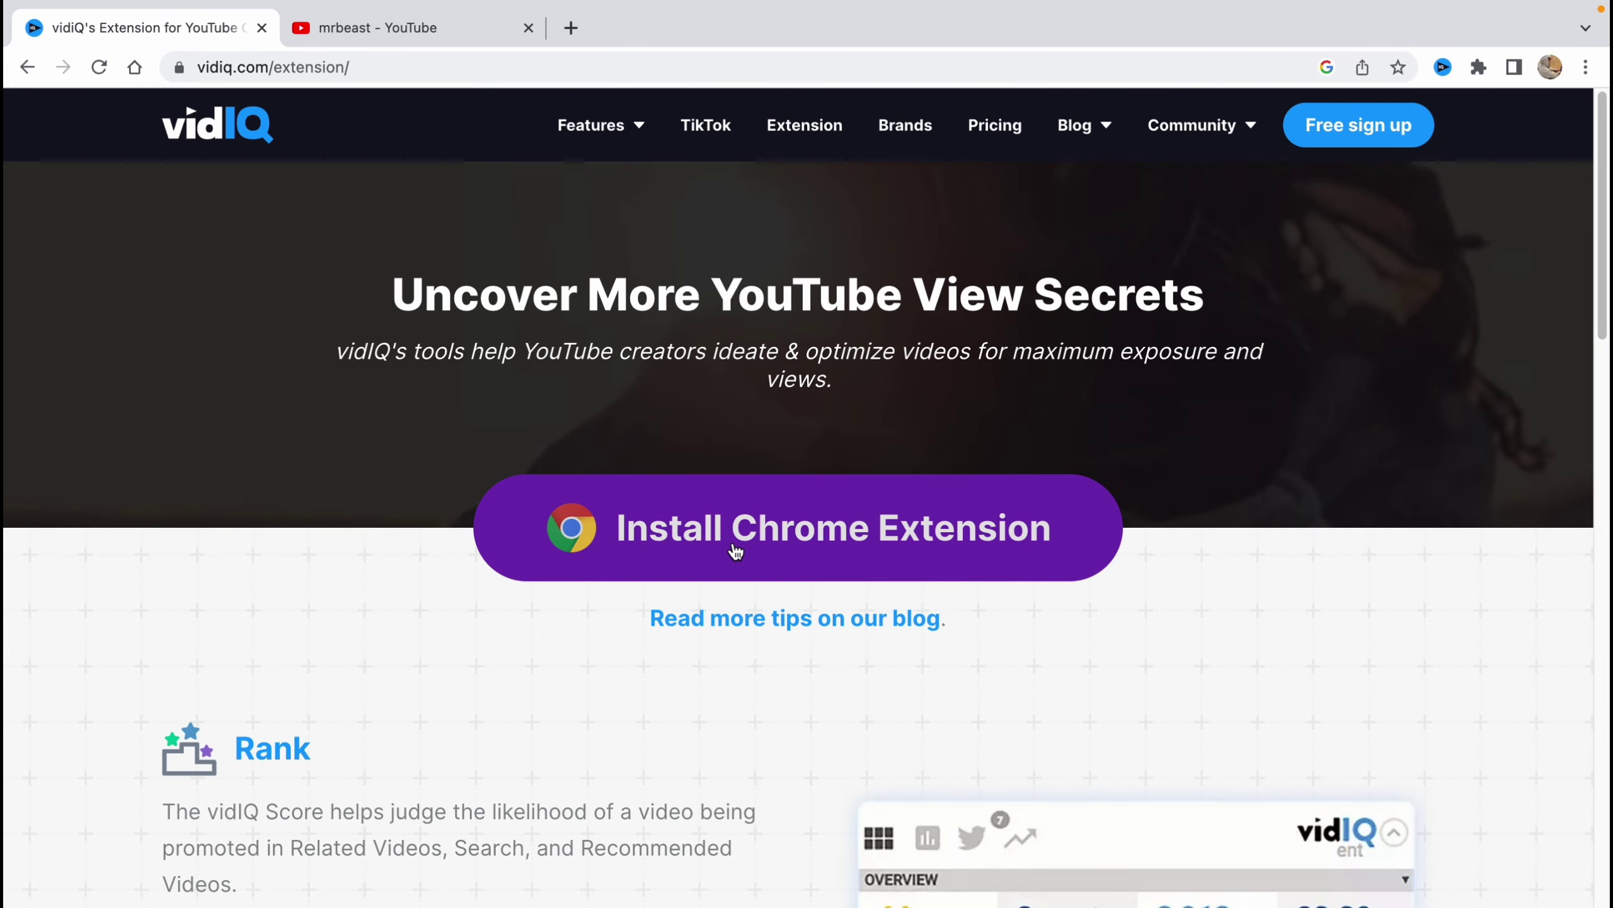
click(736, 551)
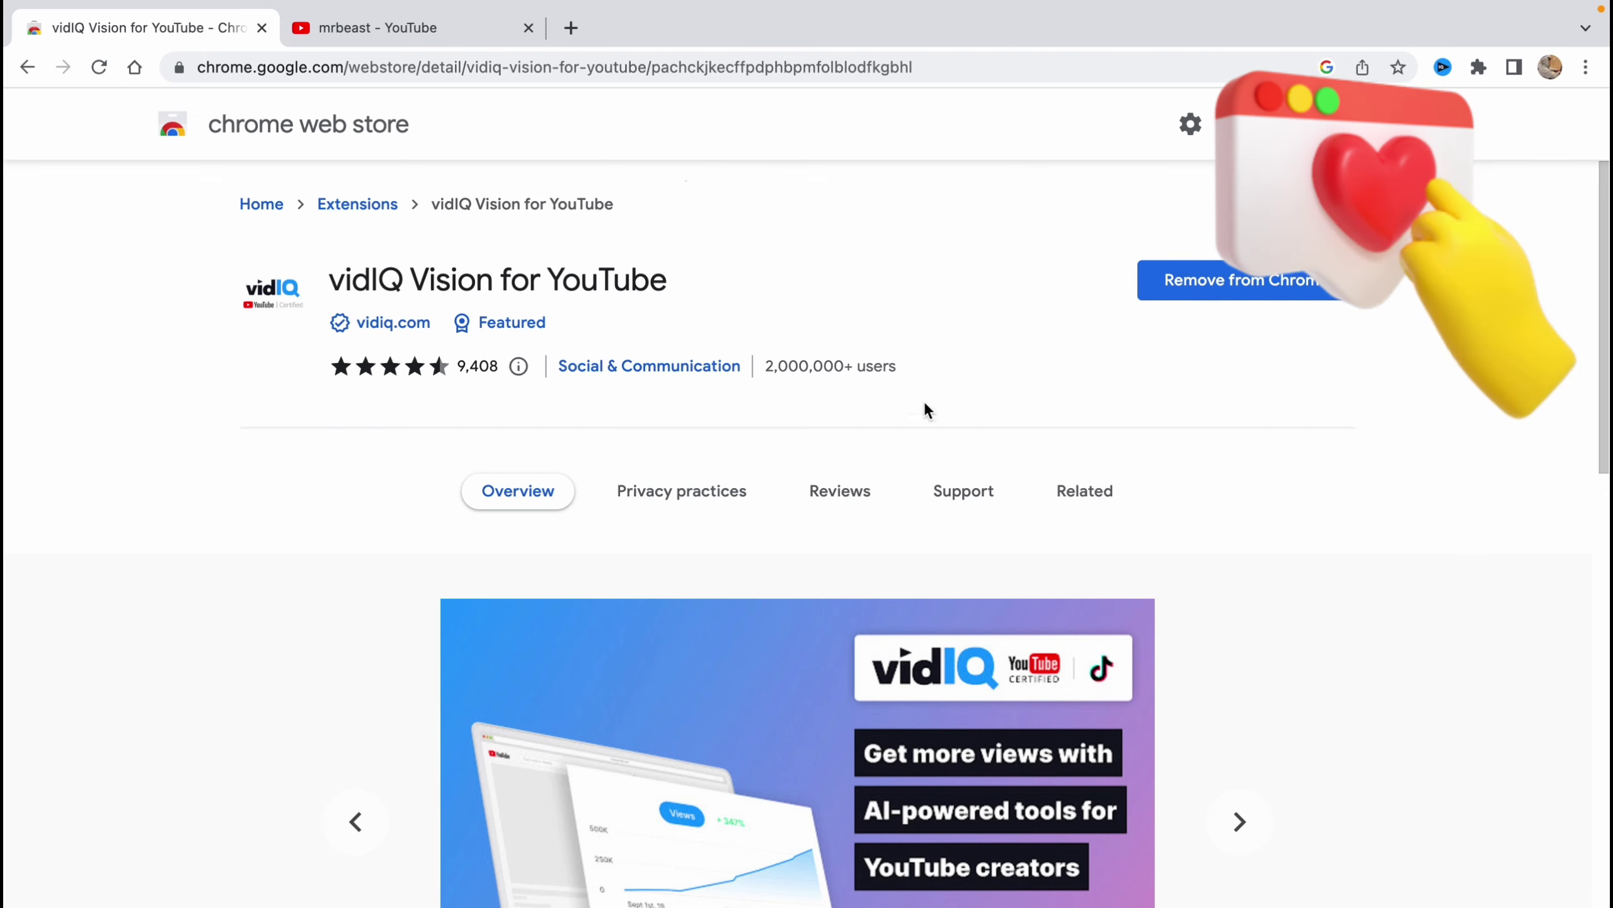
- Return to the mrbeast YouTube results and highlight vidIQ's overall score of 49
click(341, 35)
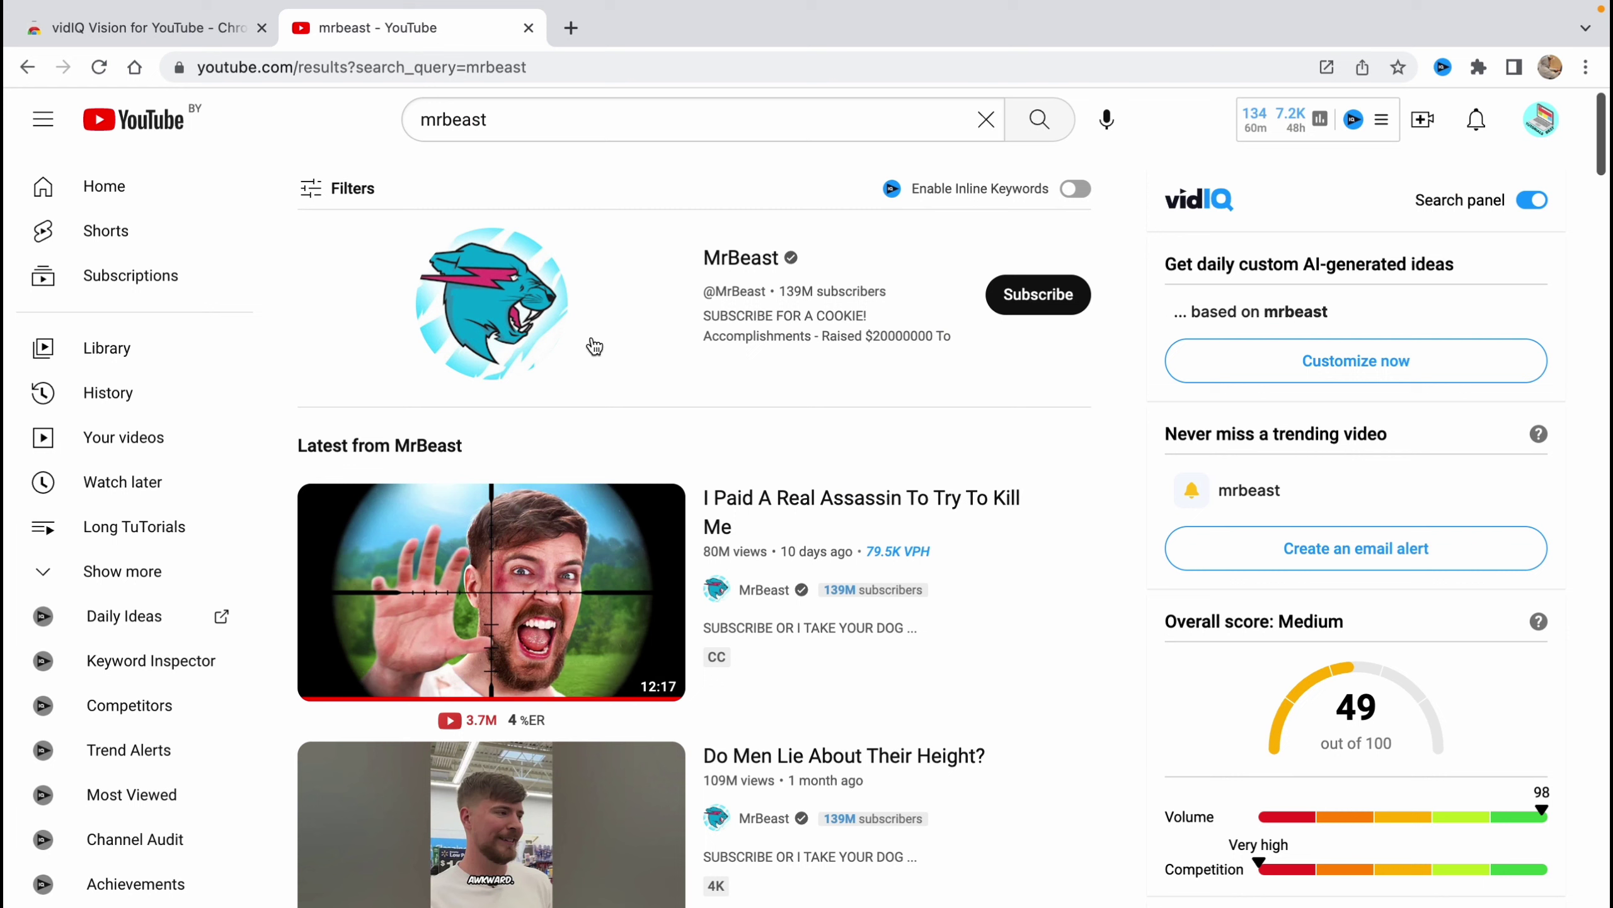
drag(527, 119, 378, 118)
click(353, 125)
scroll(1459, 641, down, 2)
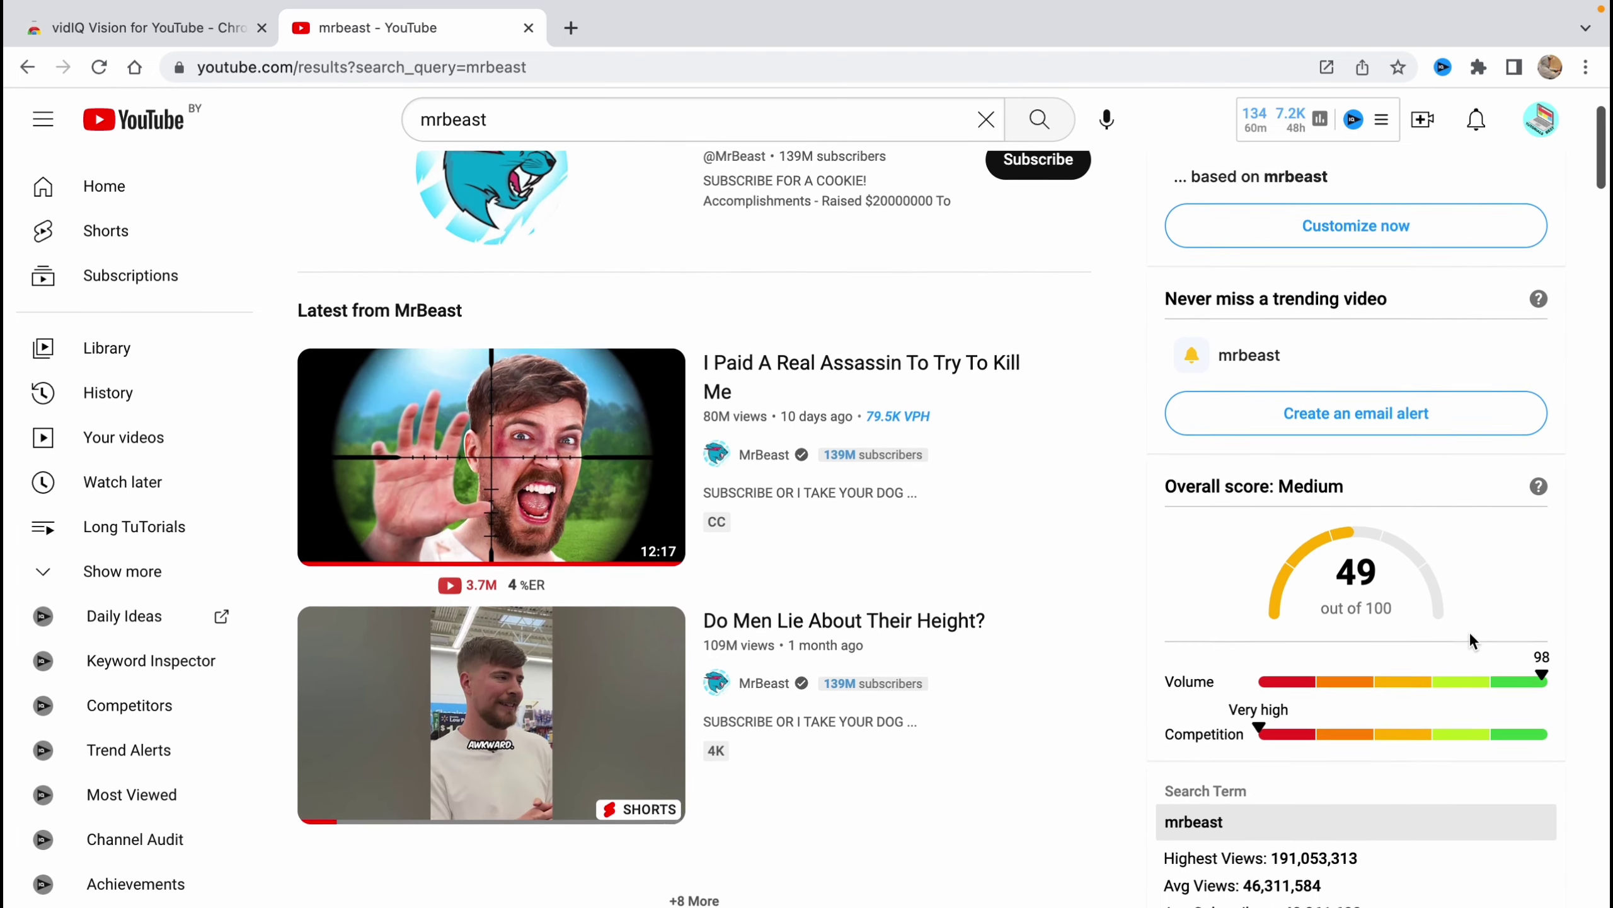
scroll(1338, 826, down, 1)
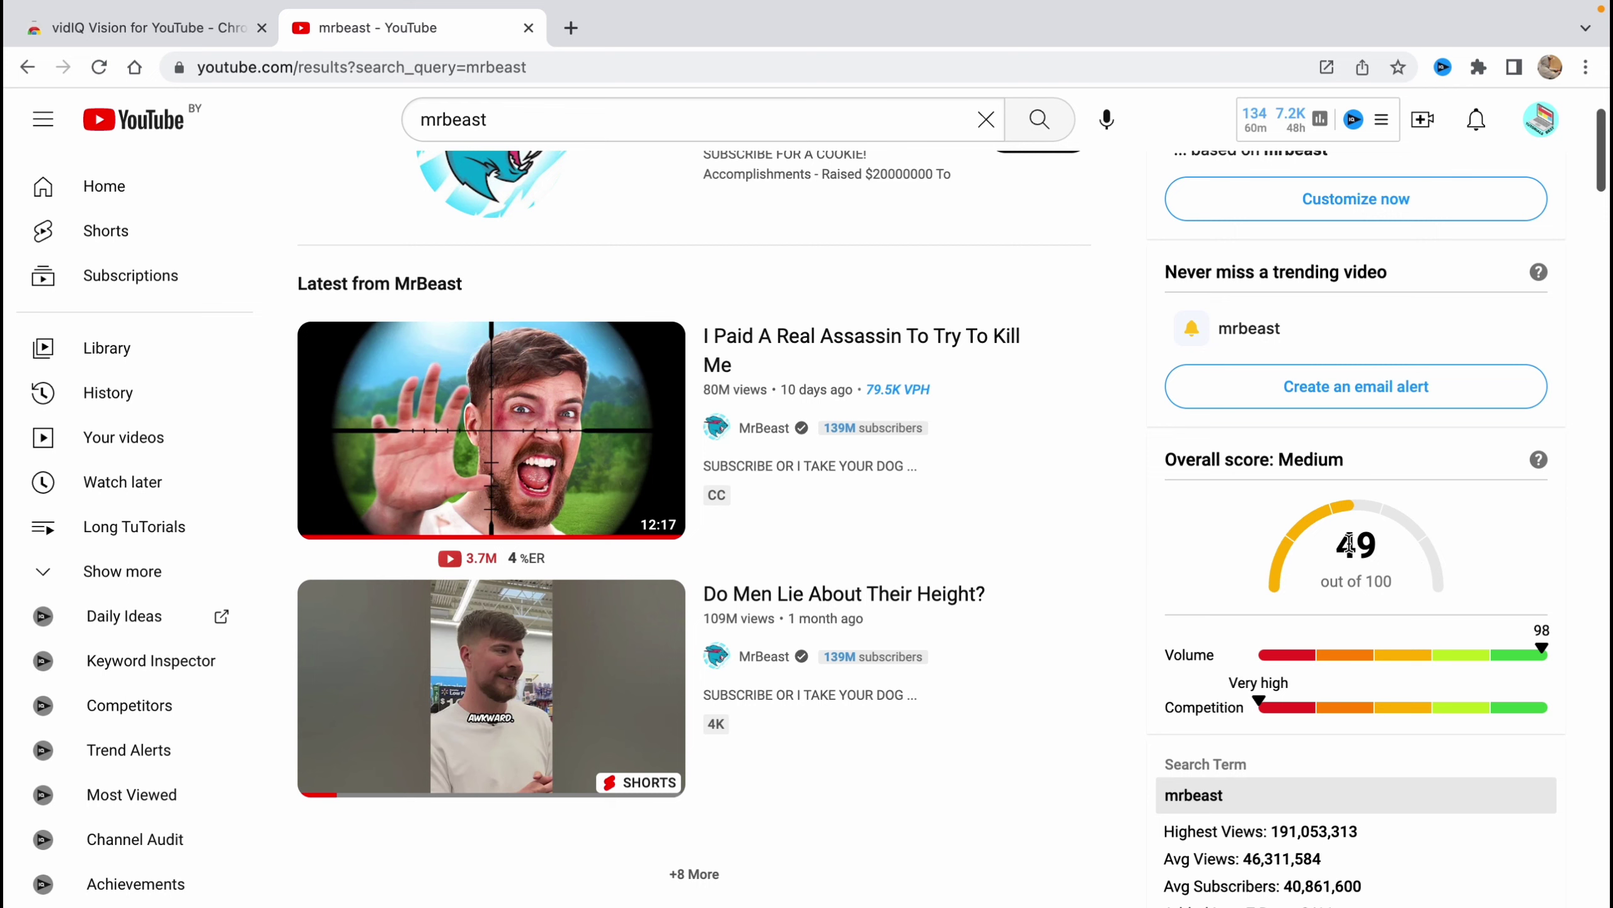
drag(1348, 544, 1386, 549)
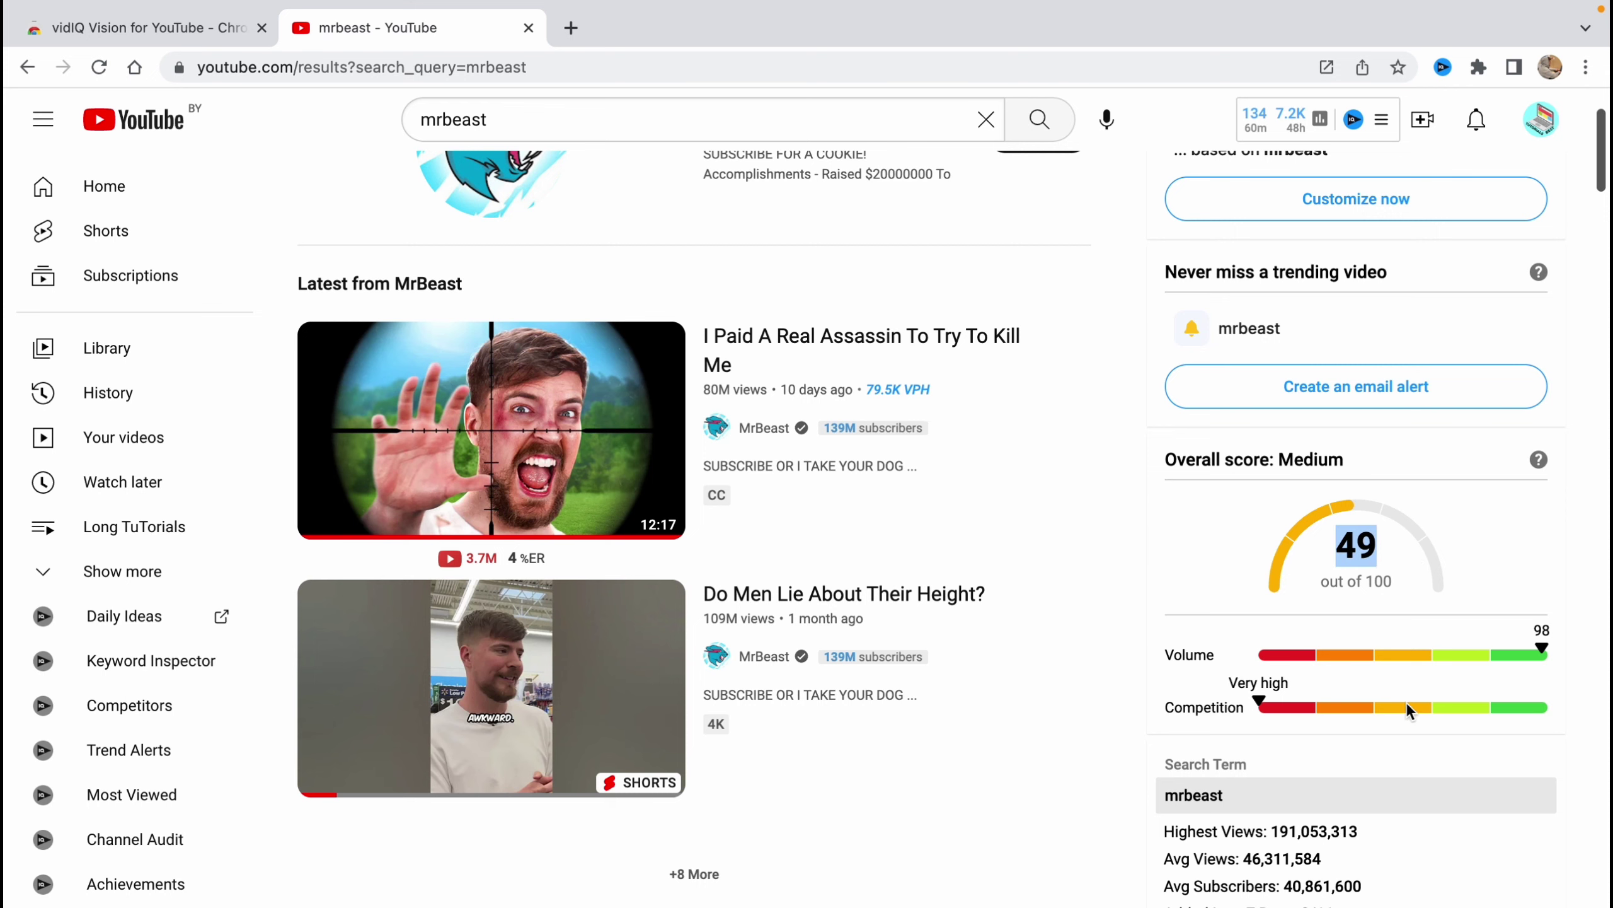
- Scroll the vidIQ panel down to Related Queries, led by mrbeast gaming (100) and mr (64)
scroll(1416, 711, up, 3)
scroll(1416, 714, down, 4)
scroll(1411, 714, down, 3)
scroll(1440, 697, up, 2)
scroll(1440, 690, down, 3)
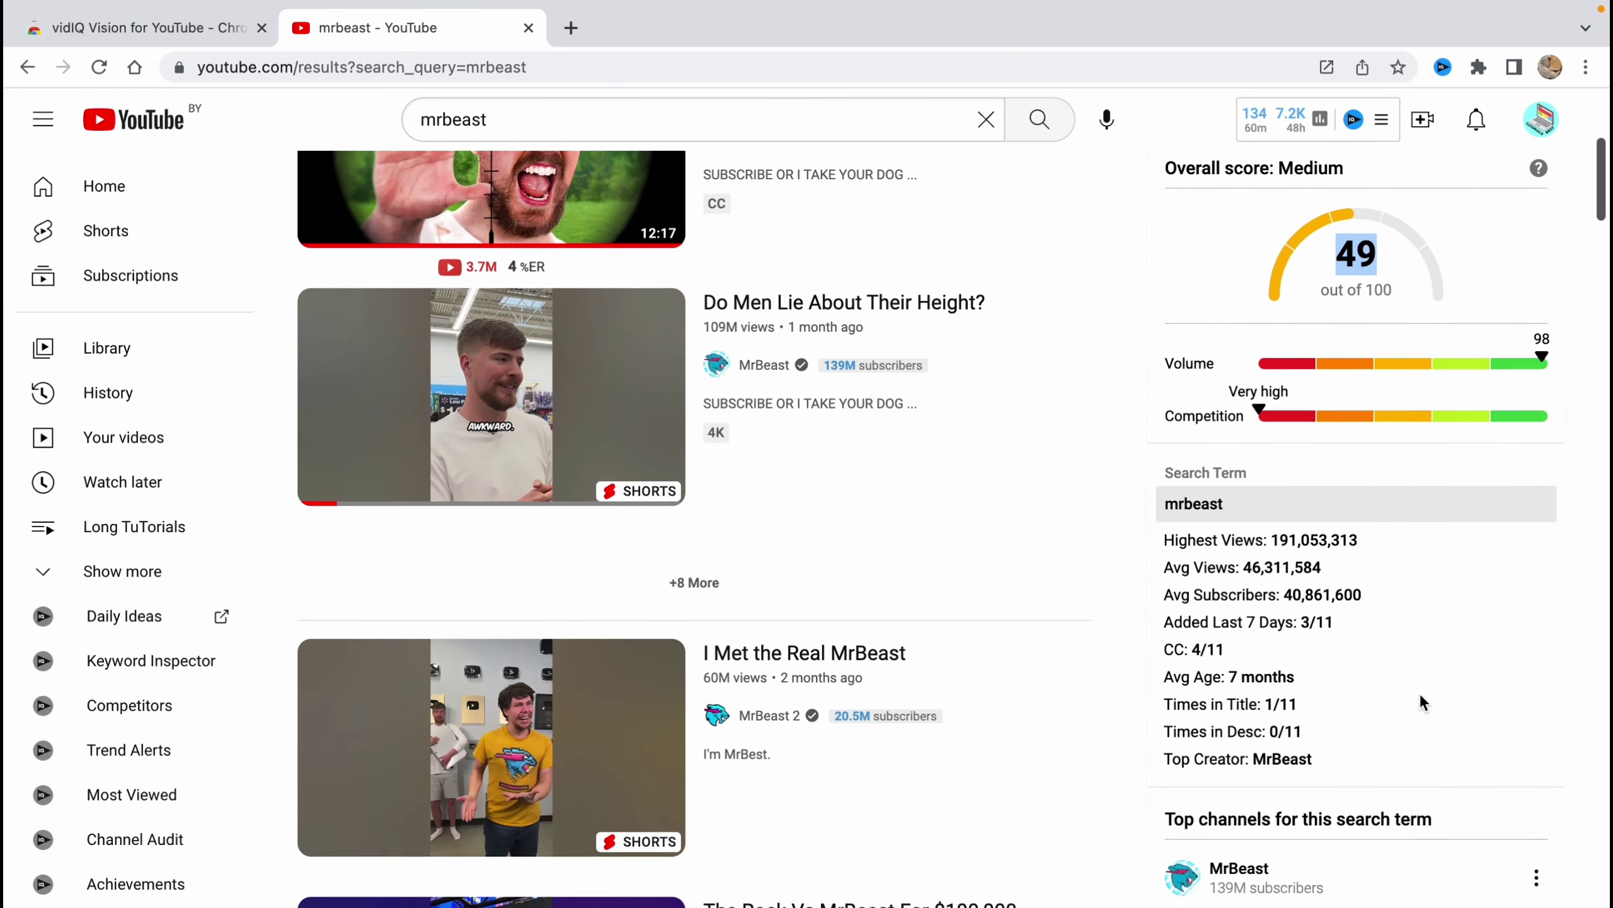
scroll(1420, 692, down, 1)
scroll(1366, 686, down, 1)
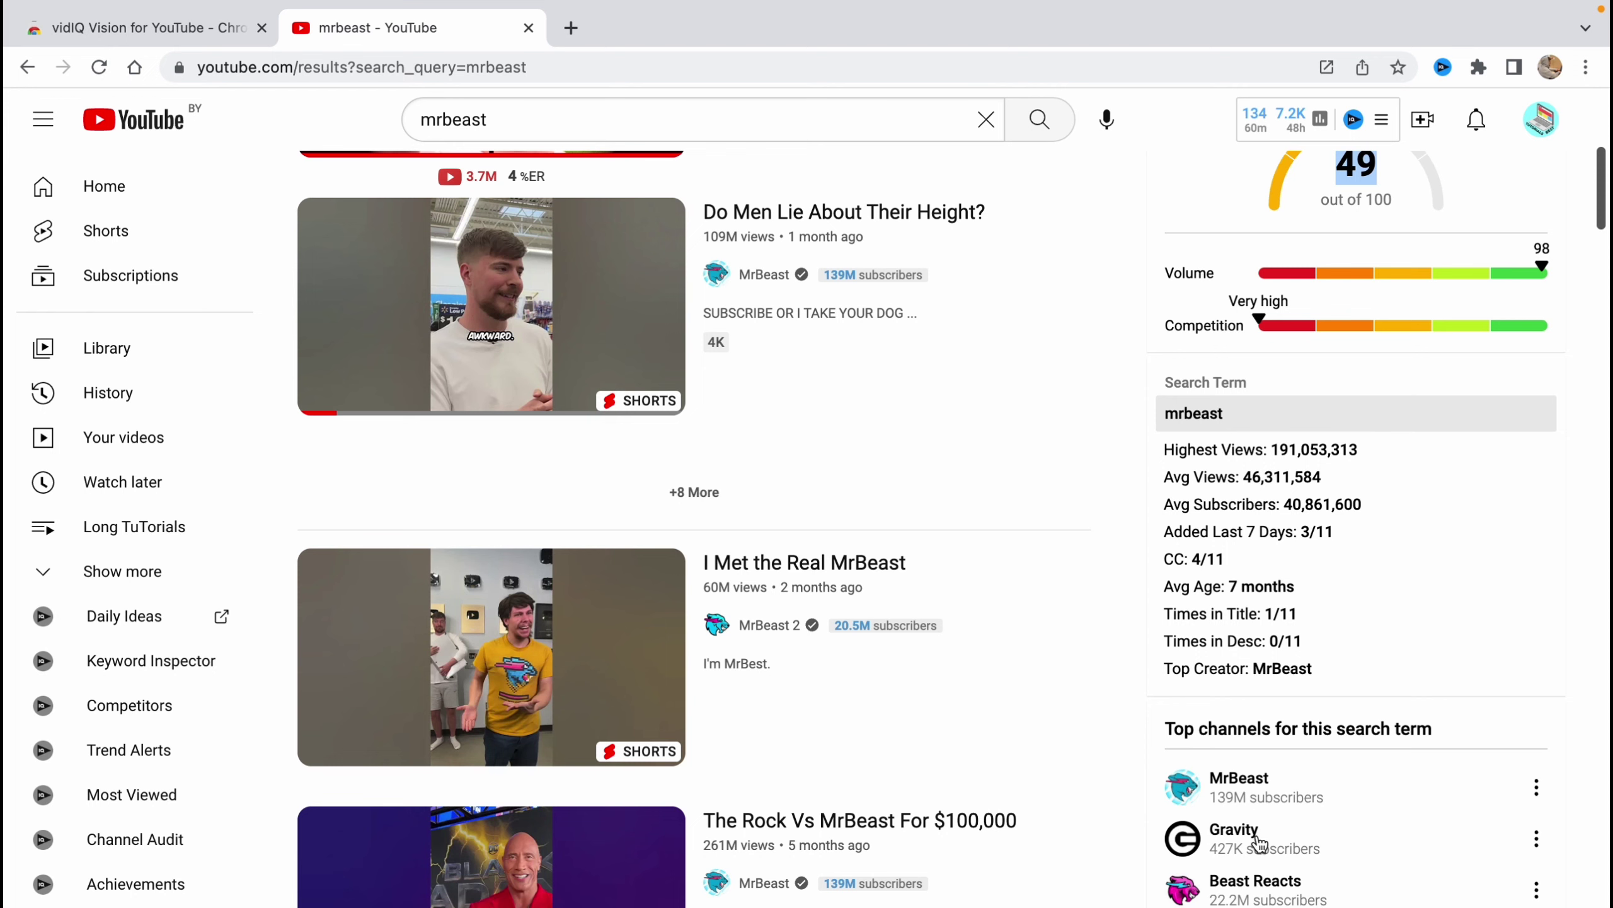
scroll(1168, 820, down, 2)
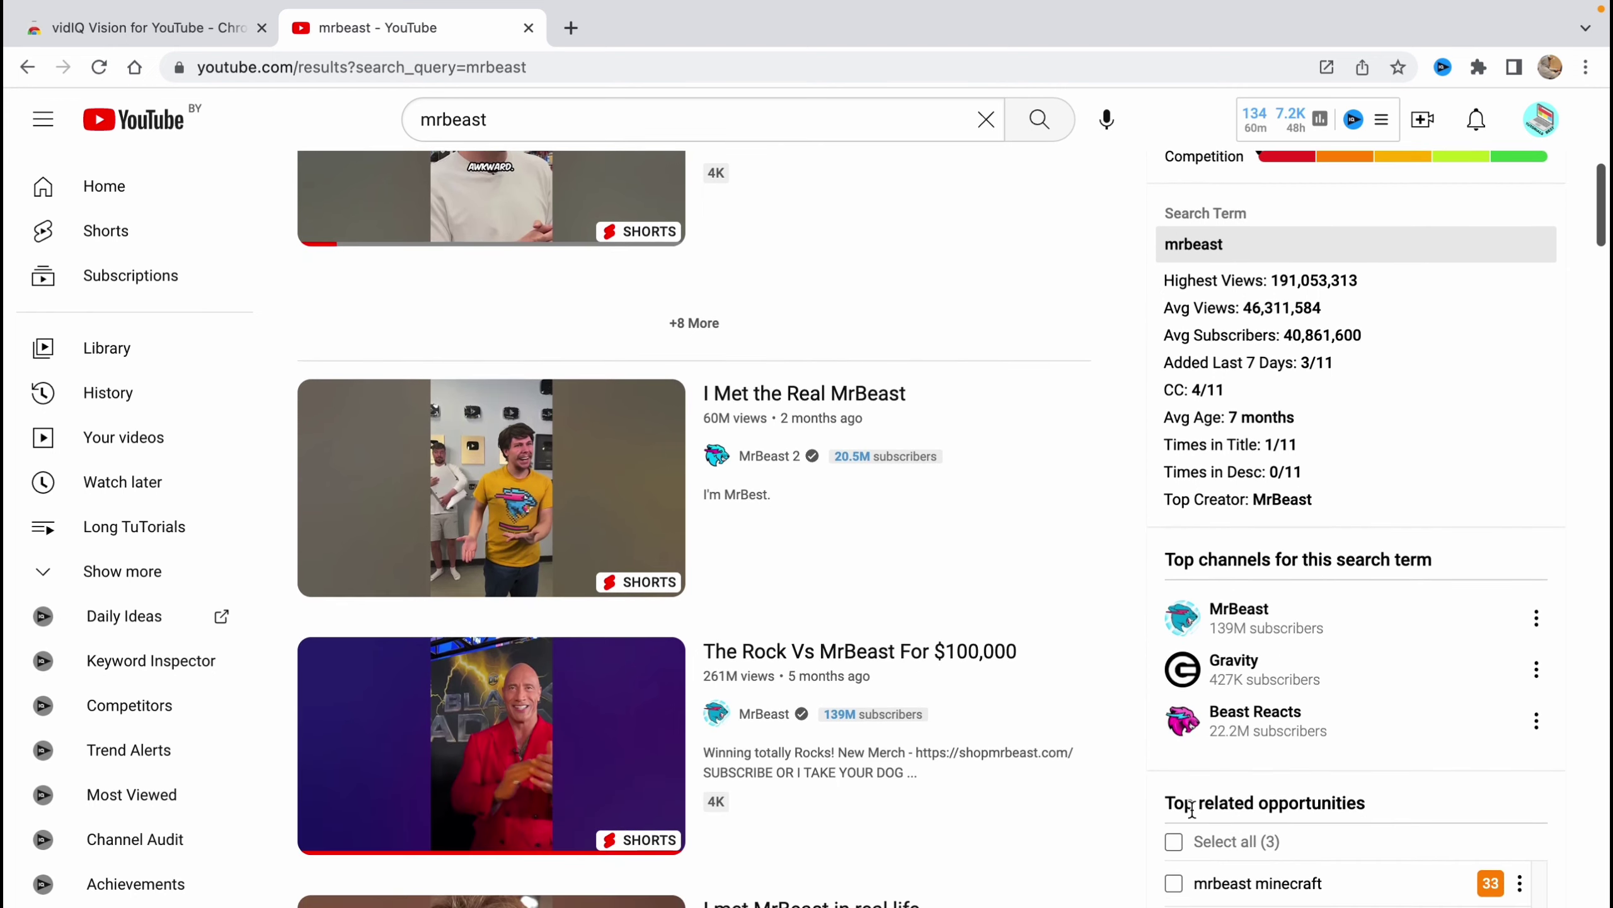
scroll(1191, 811, down, 1)
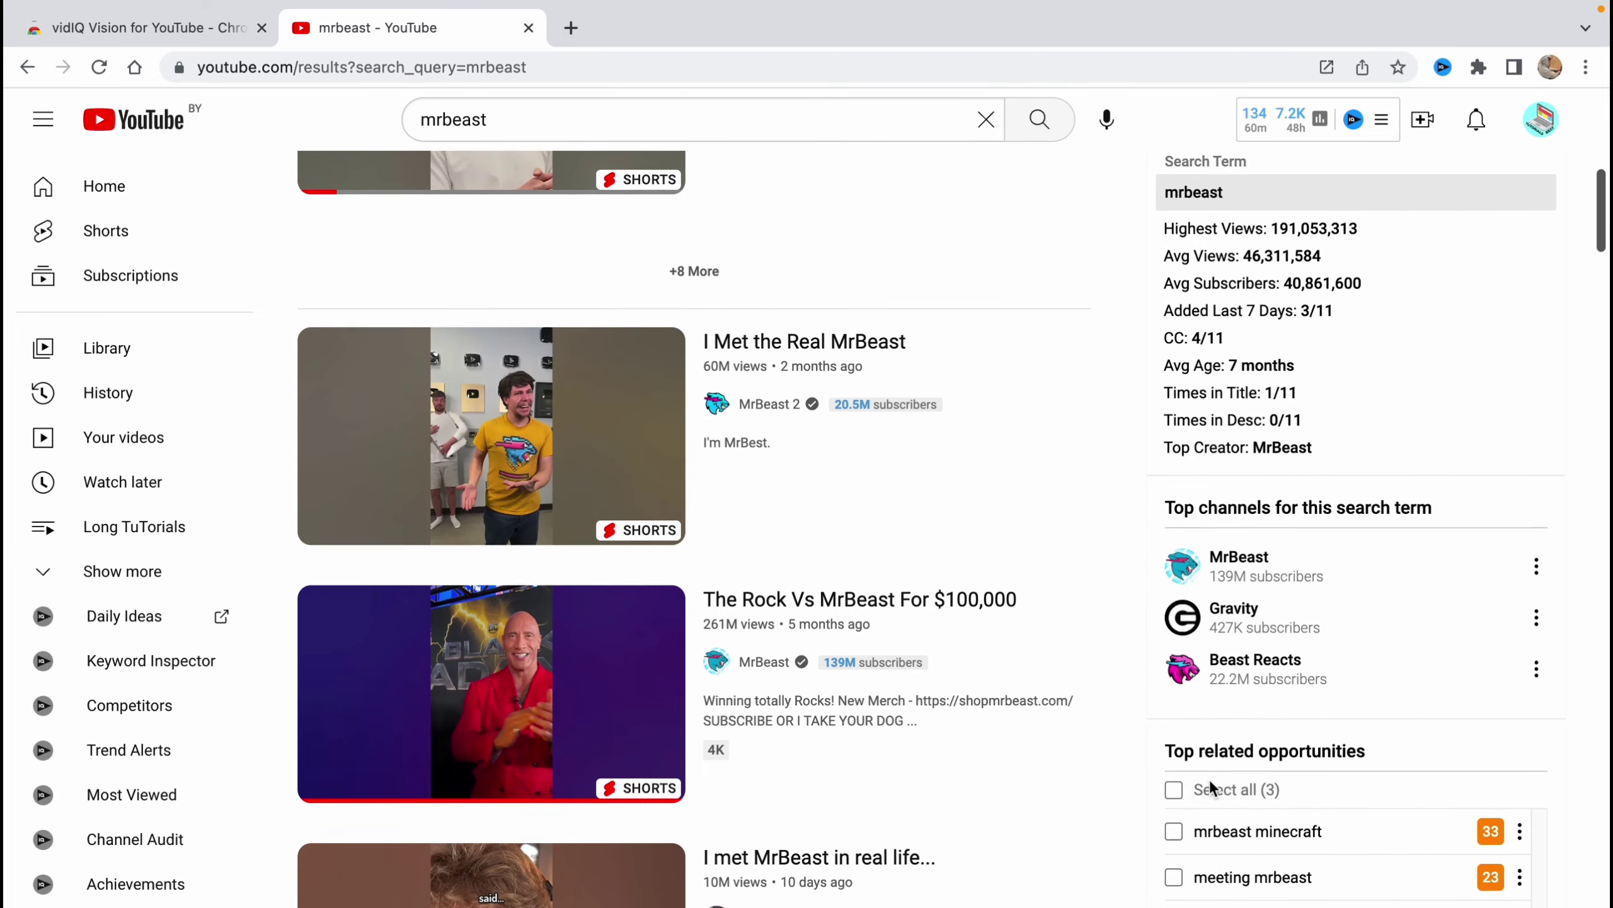
scroll(1212, 779, down, 2)
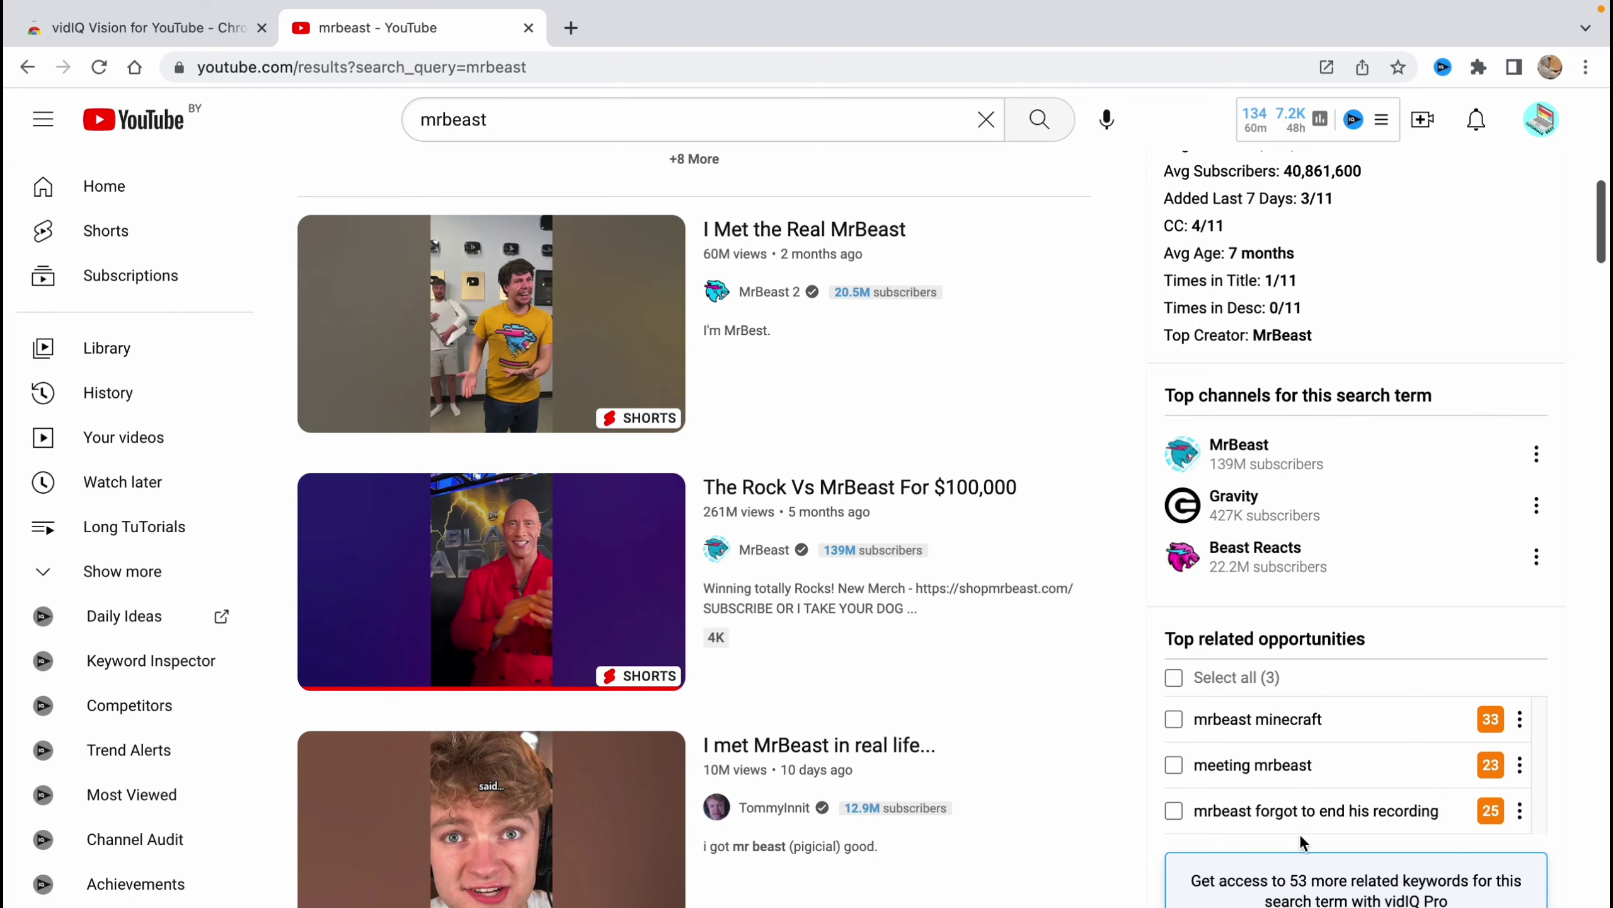
scroll(1274, 794, down, 8)
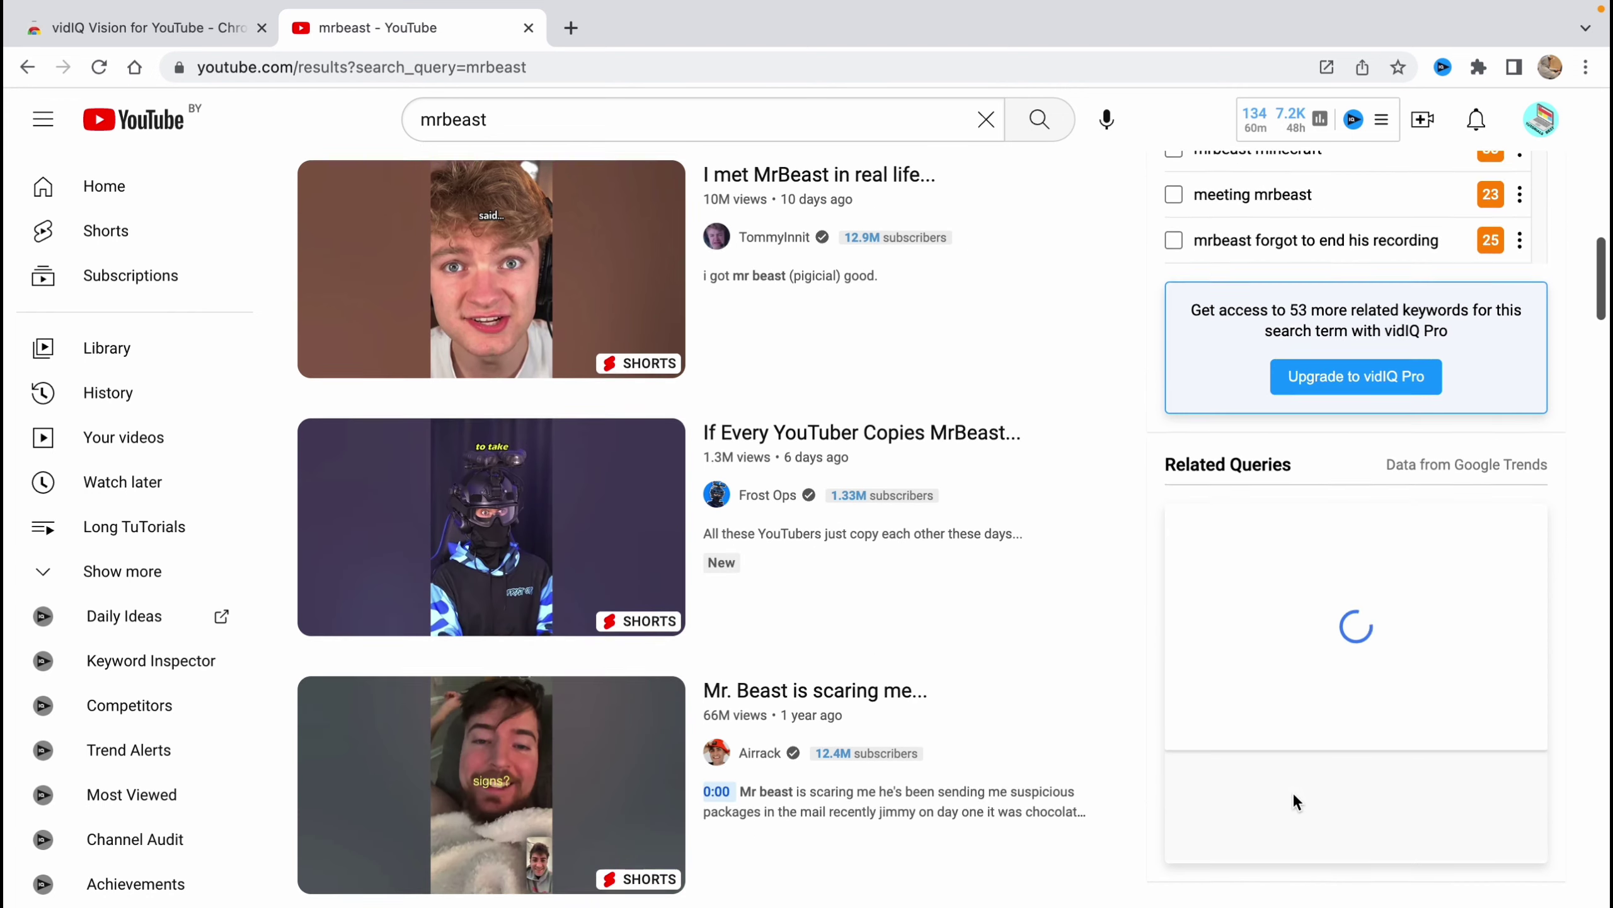
scroll(786, 732, down, 2)
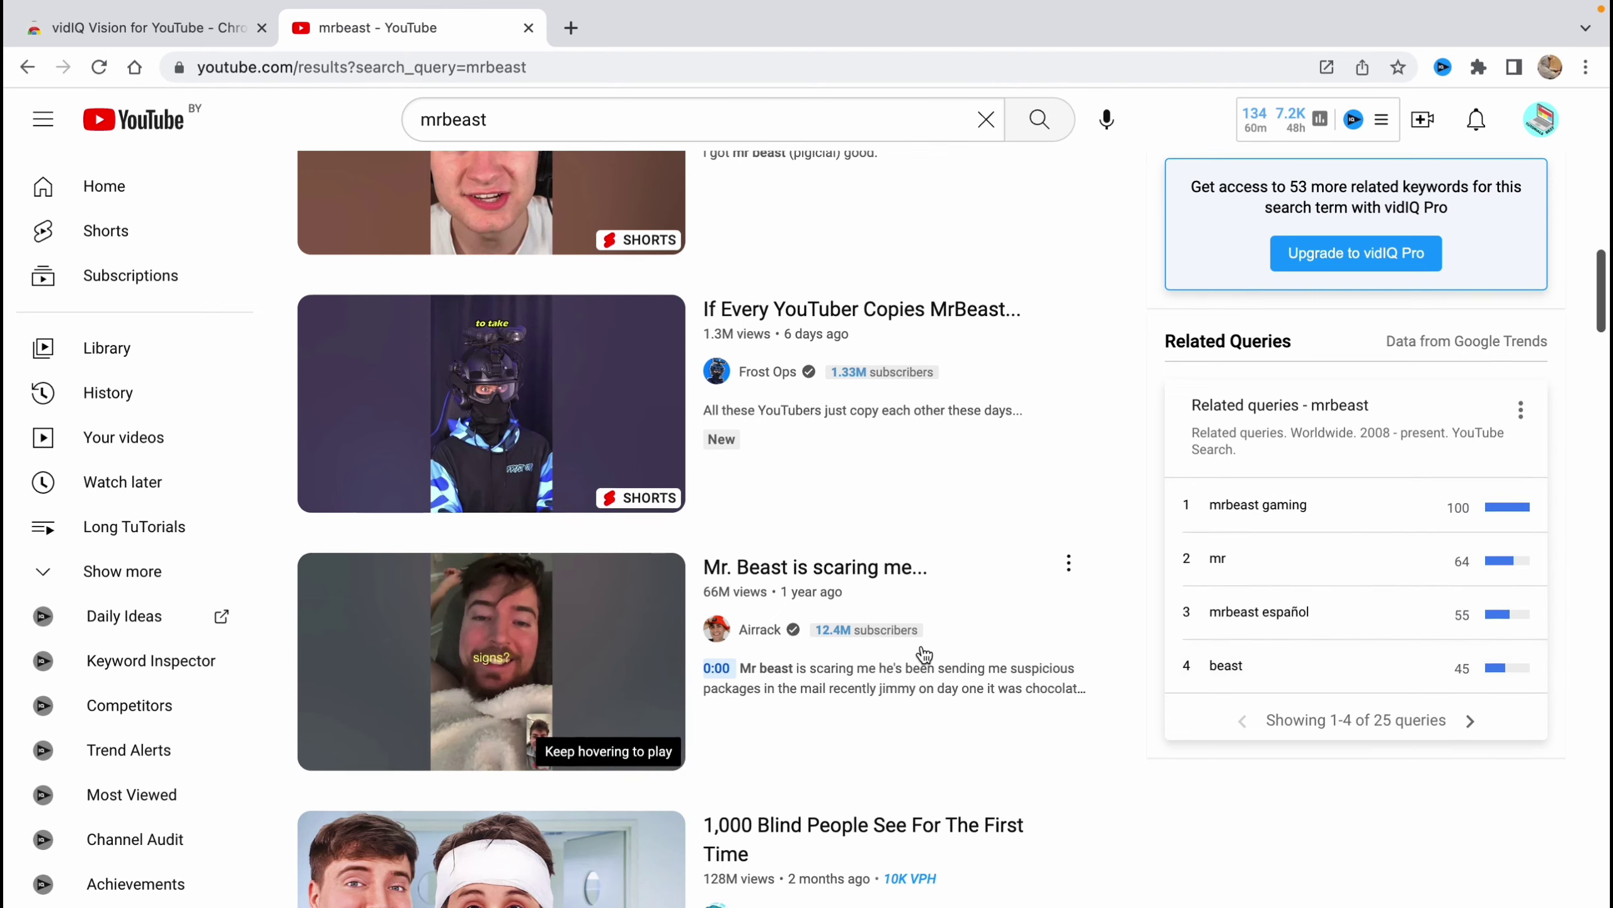
scroll(921, 640, down, 6)
scroll(920, 640, up, 5)
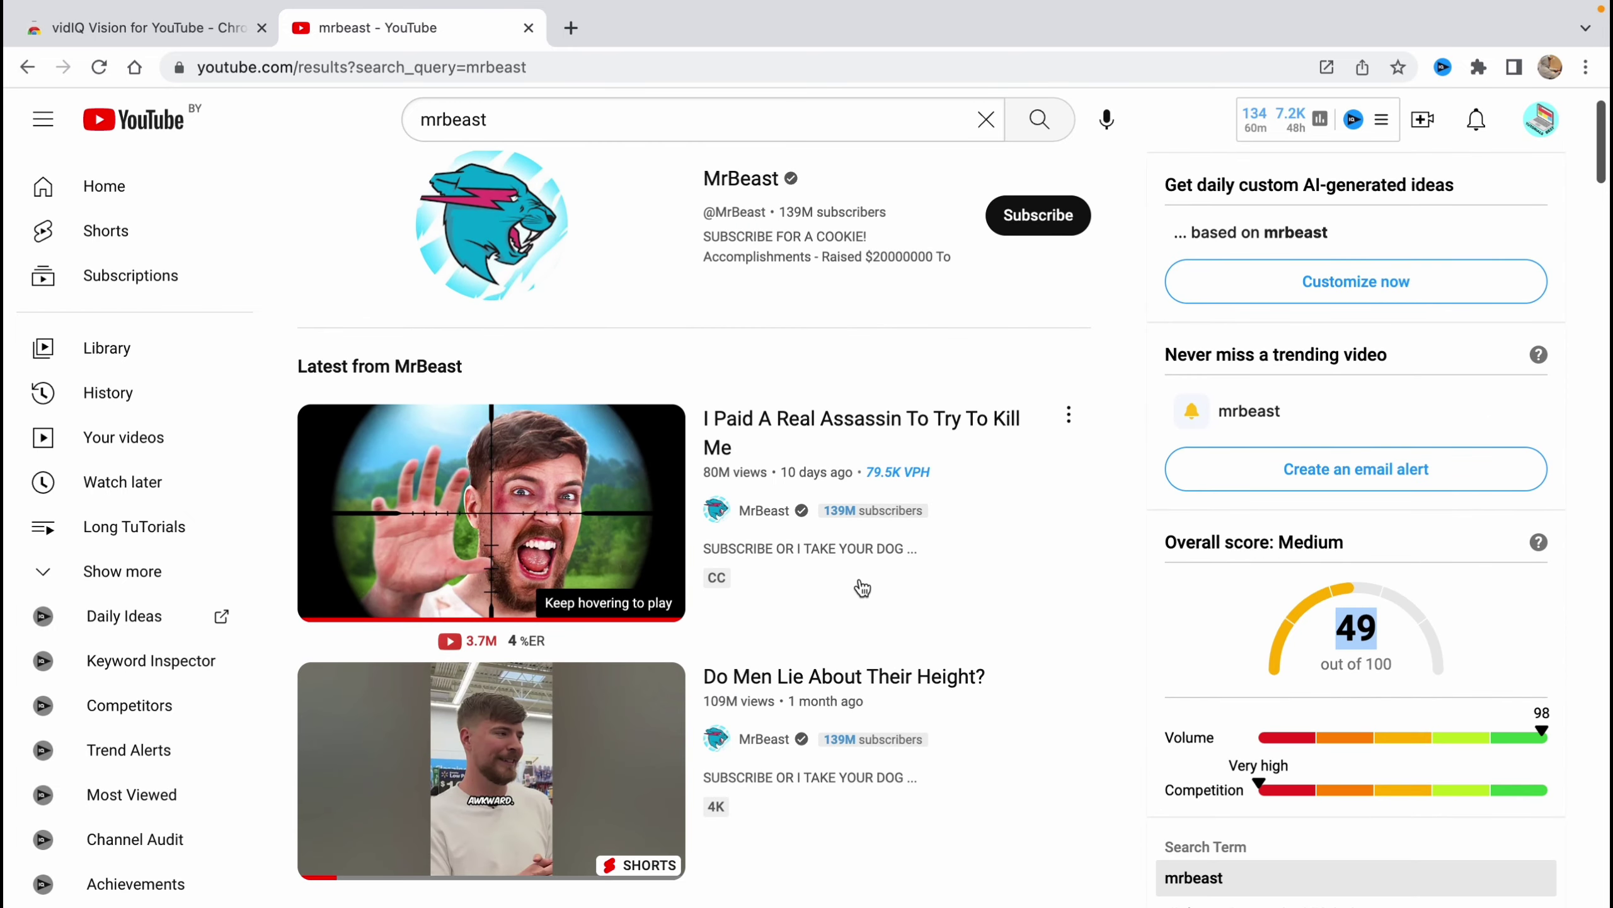
mouse_move(900, 422)
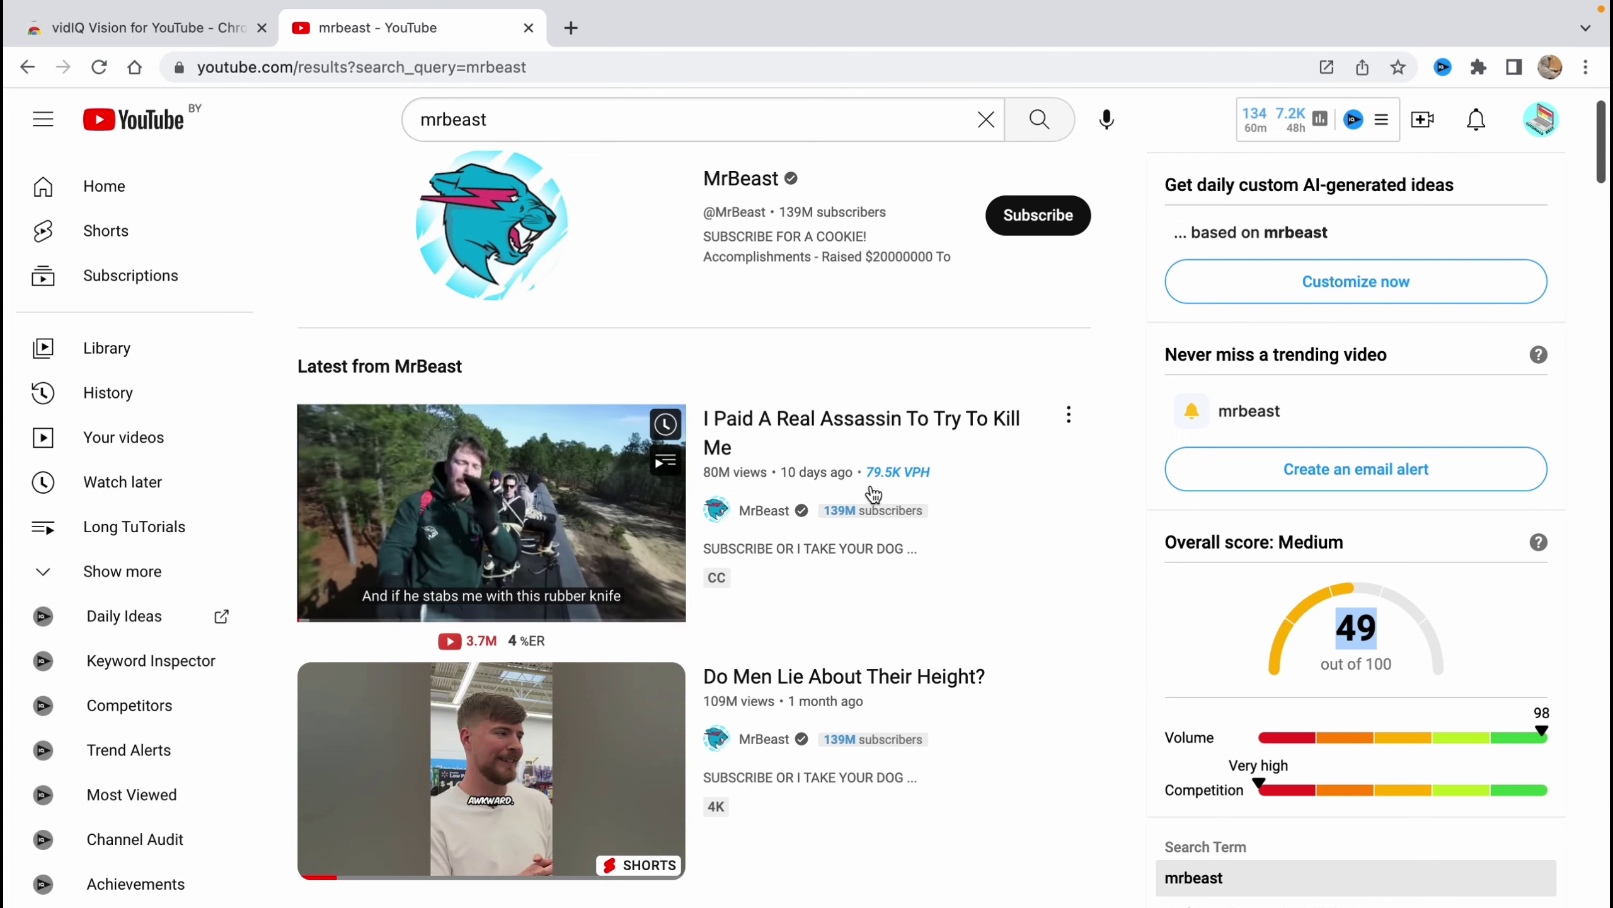
mouse_move(871, 489)
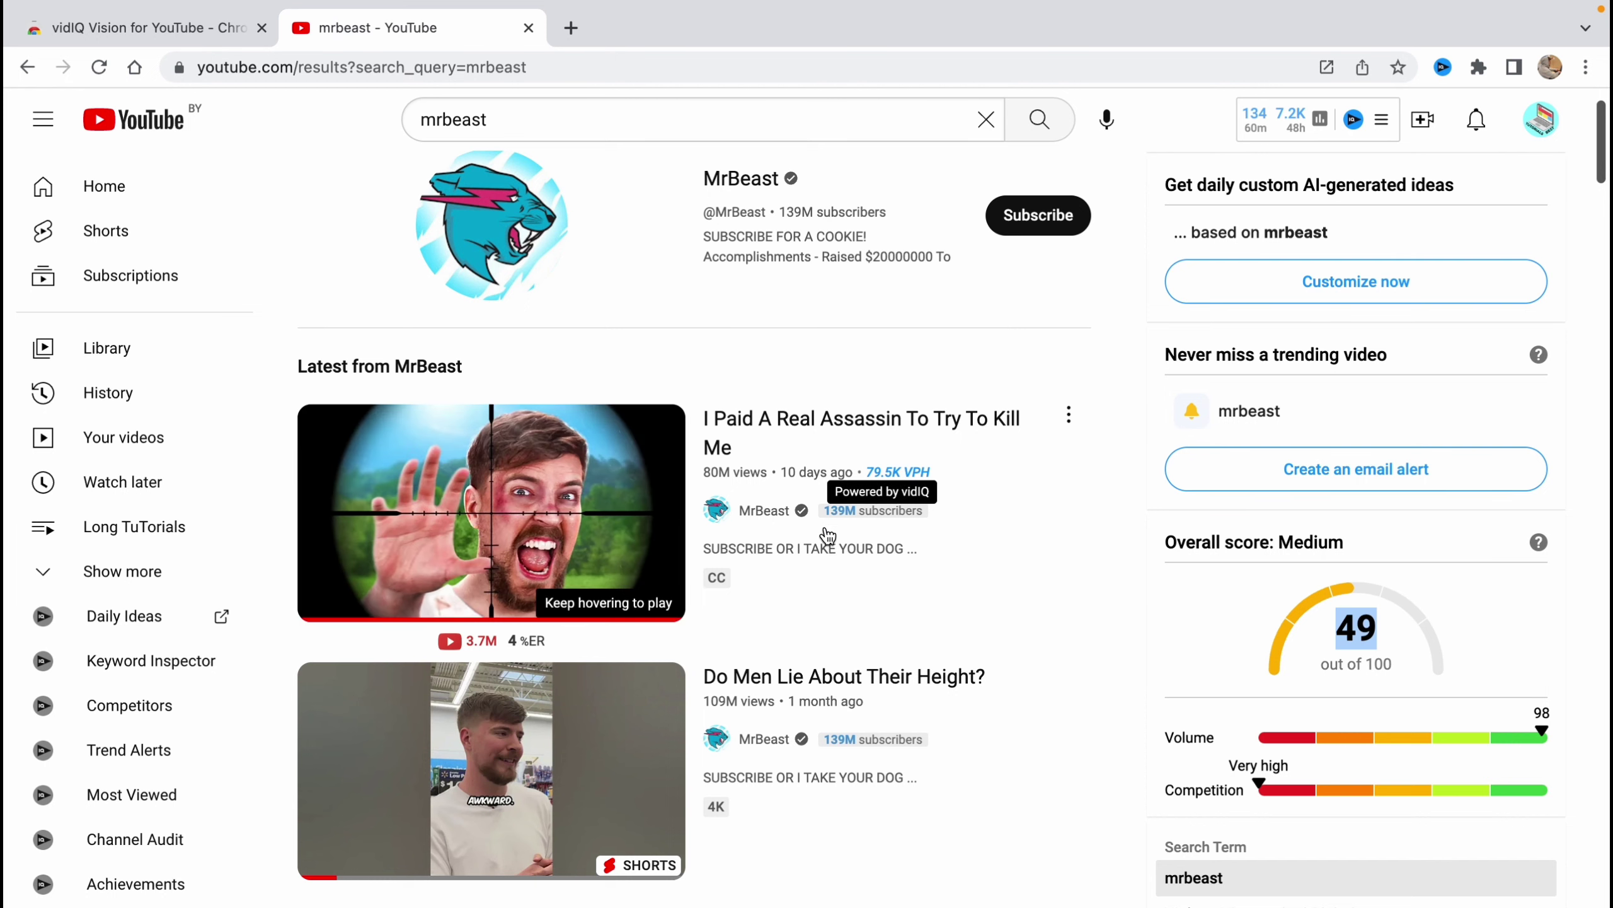
- Open the 'I Paid A Real Assassin To Try To Kill Me' video and view its 78.8/100 vidIQ score
click(616, 496)
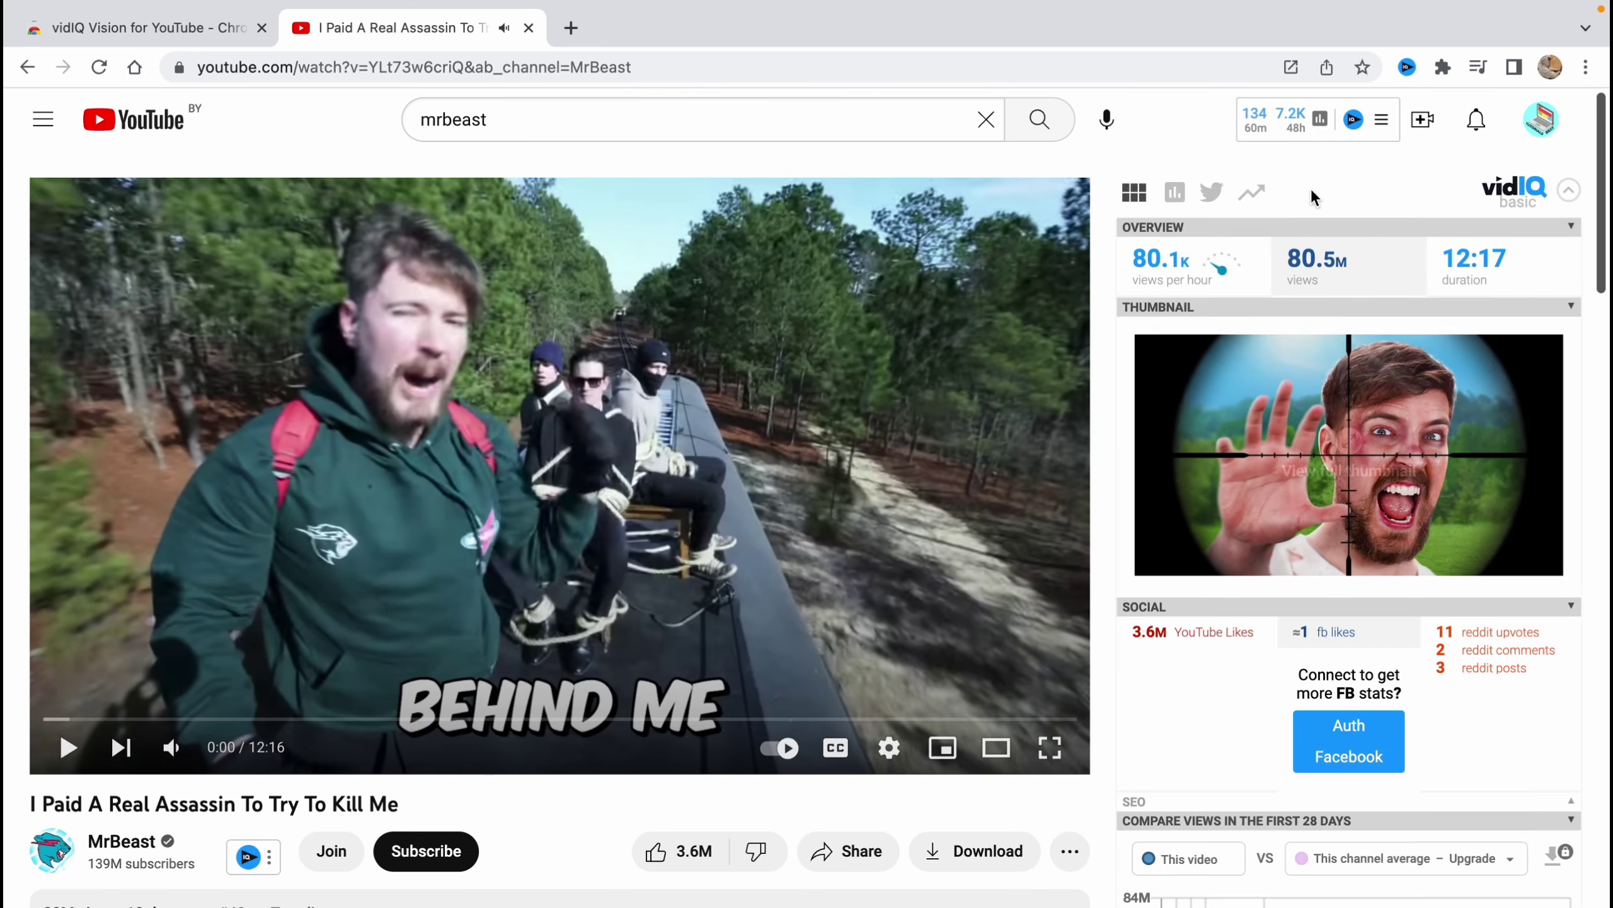
mouse_move(1432, 450)
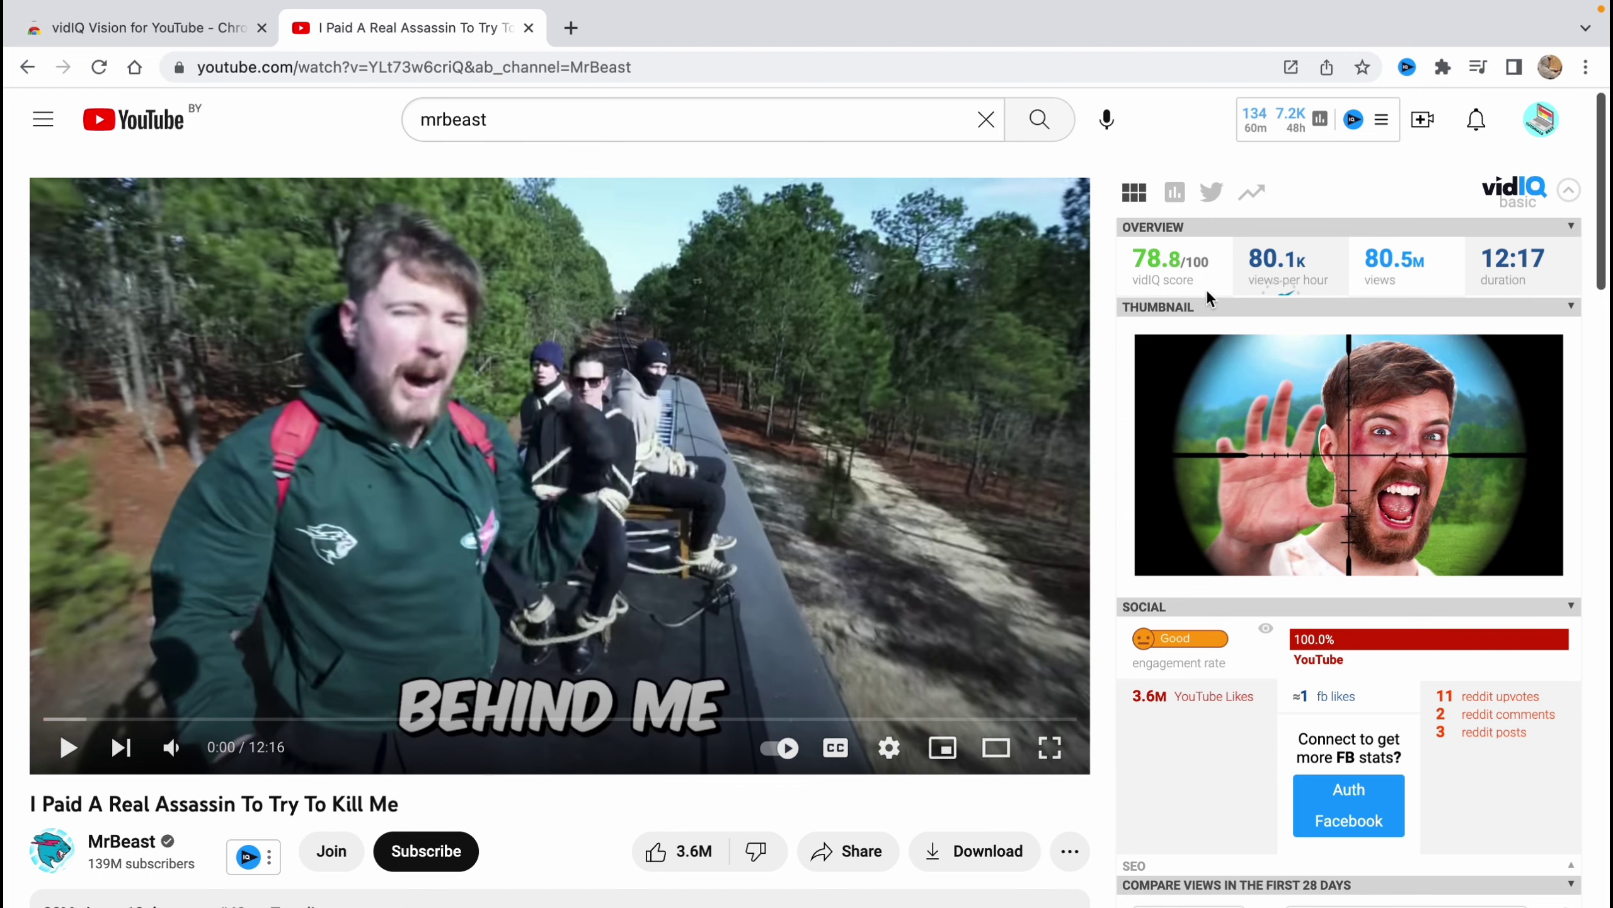
mouse_move(1137, 261)
- Scroll the vidIQ sidebar to 23.9B channel views, 139M subscribers and no video tags
scroll(1543, 391, down, 2)
mouse_move(1400, 508)
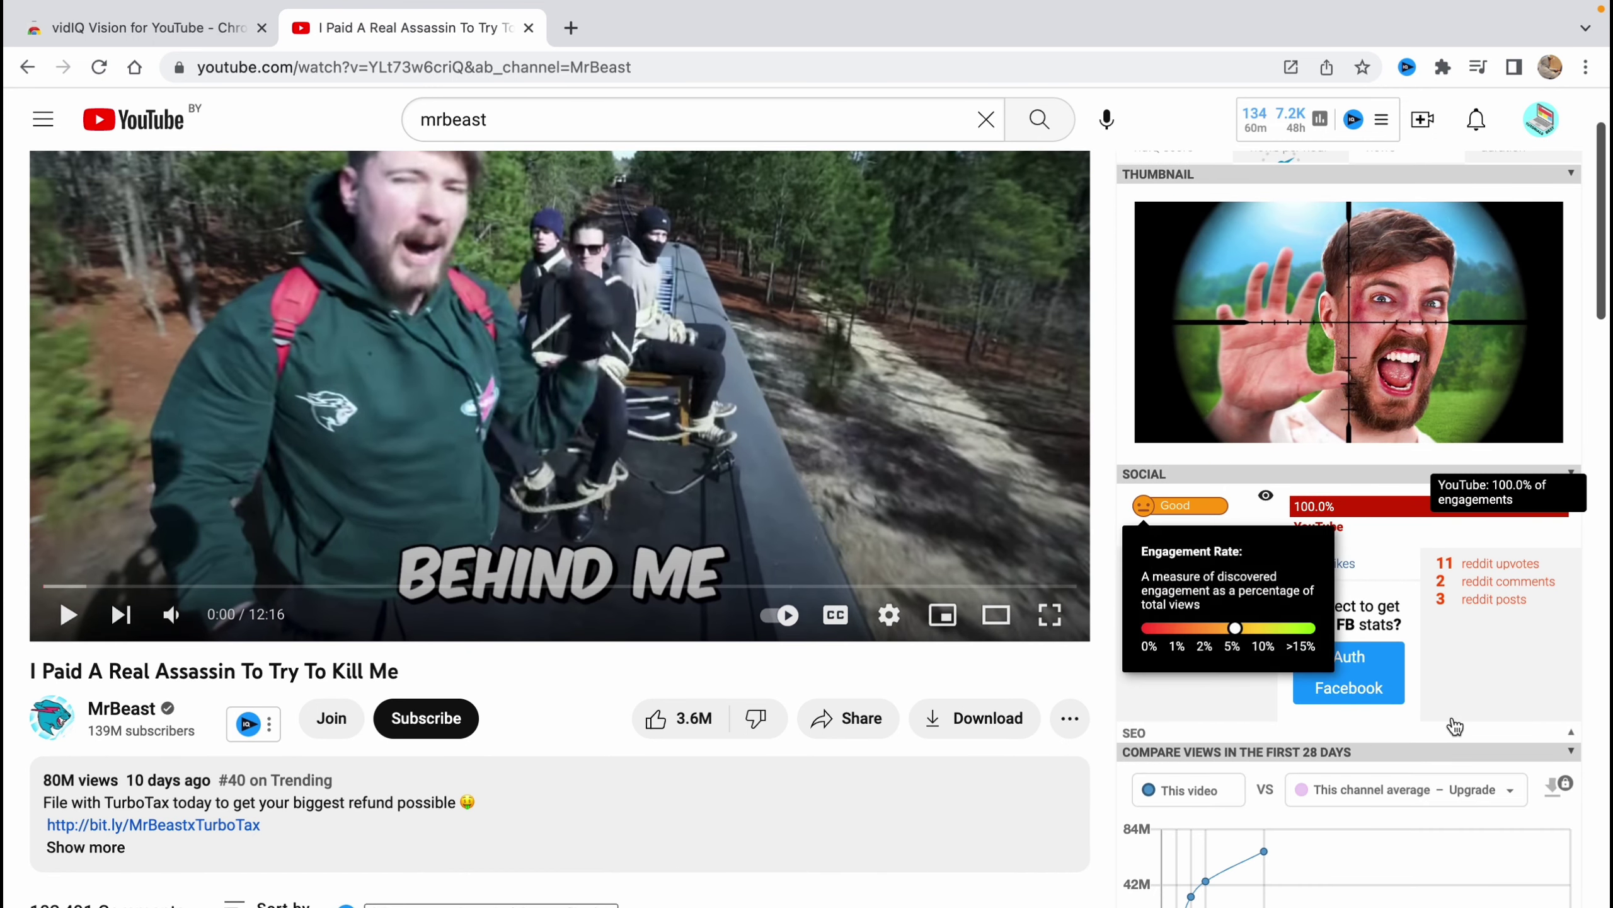
scroll(1505, 655, down, 1)
scroll(1481, 654, down, 3)
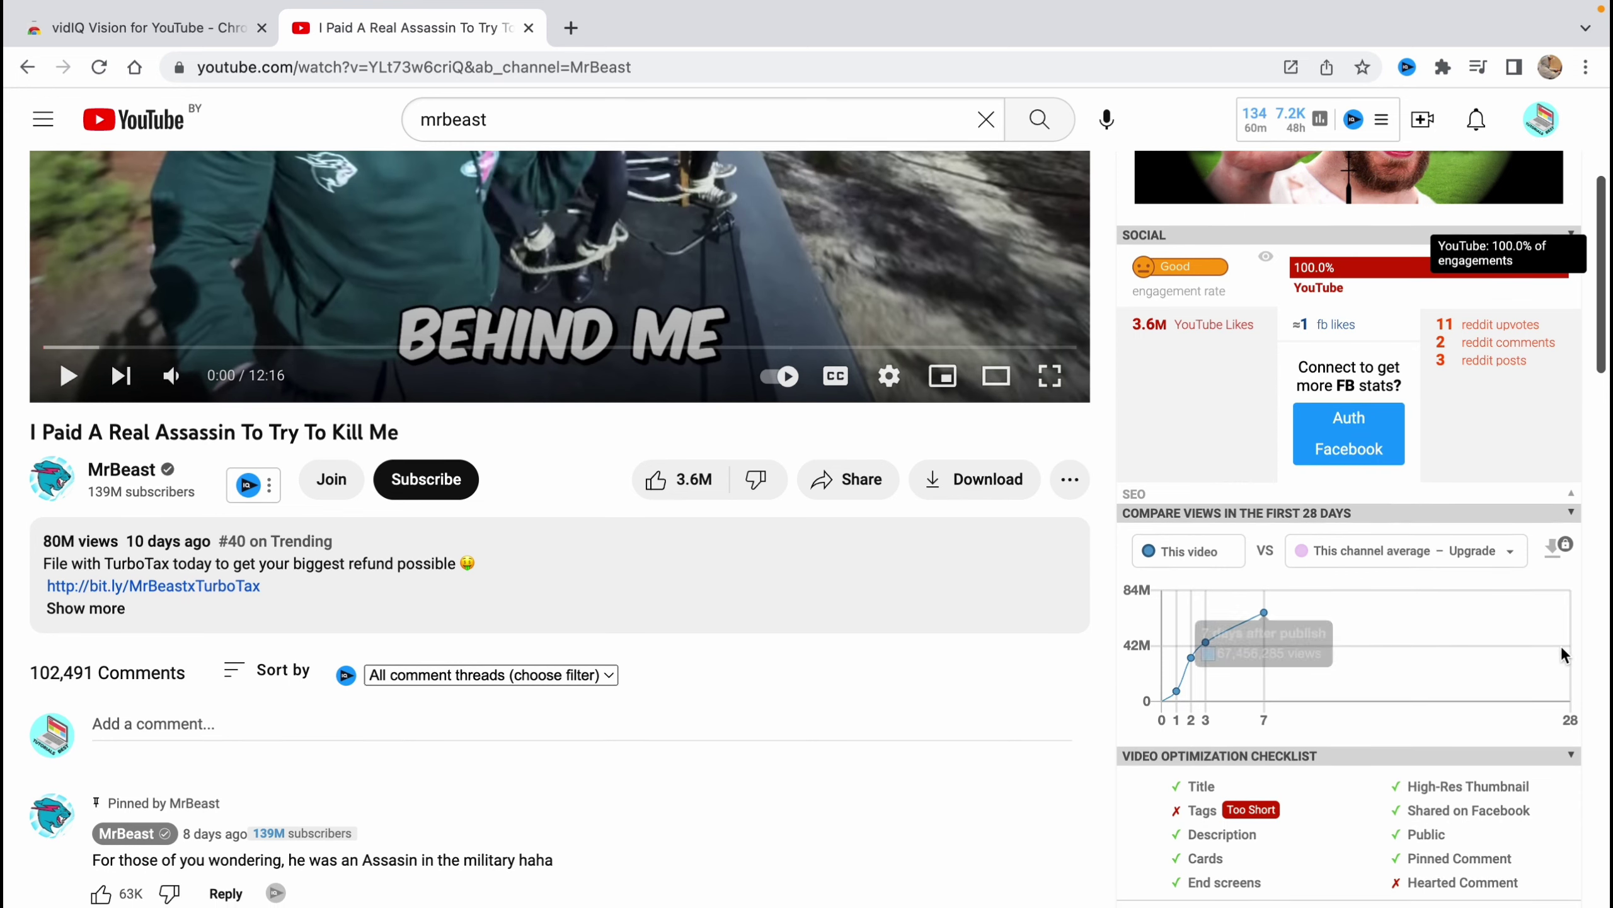
scroll(1542, 653, down, 5)
scroll(1503, 654, down, 3)
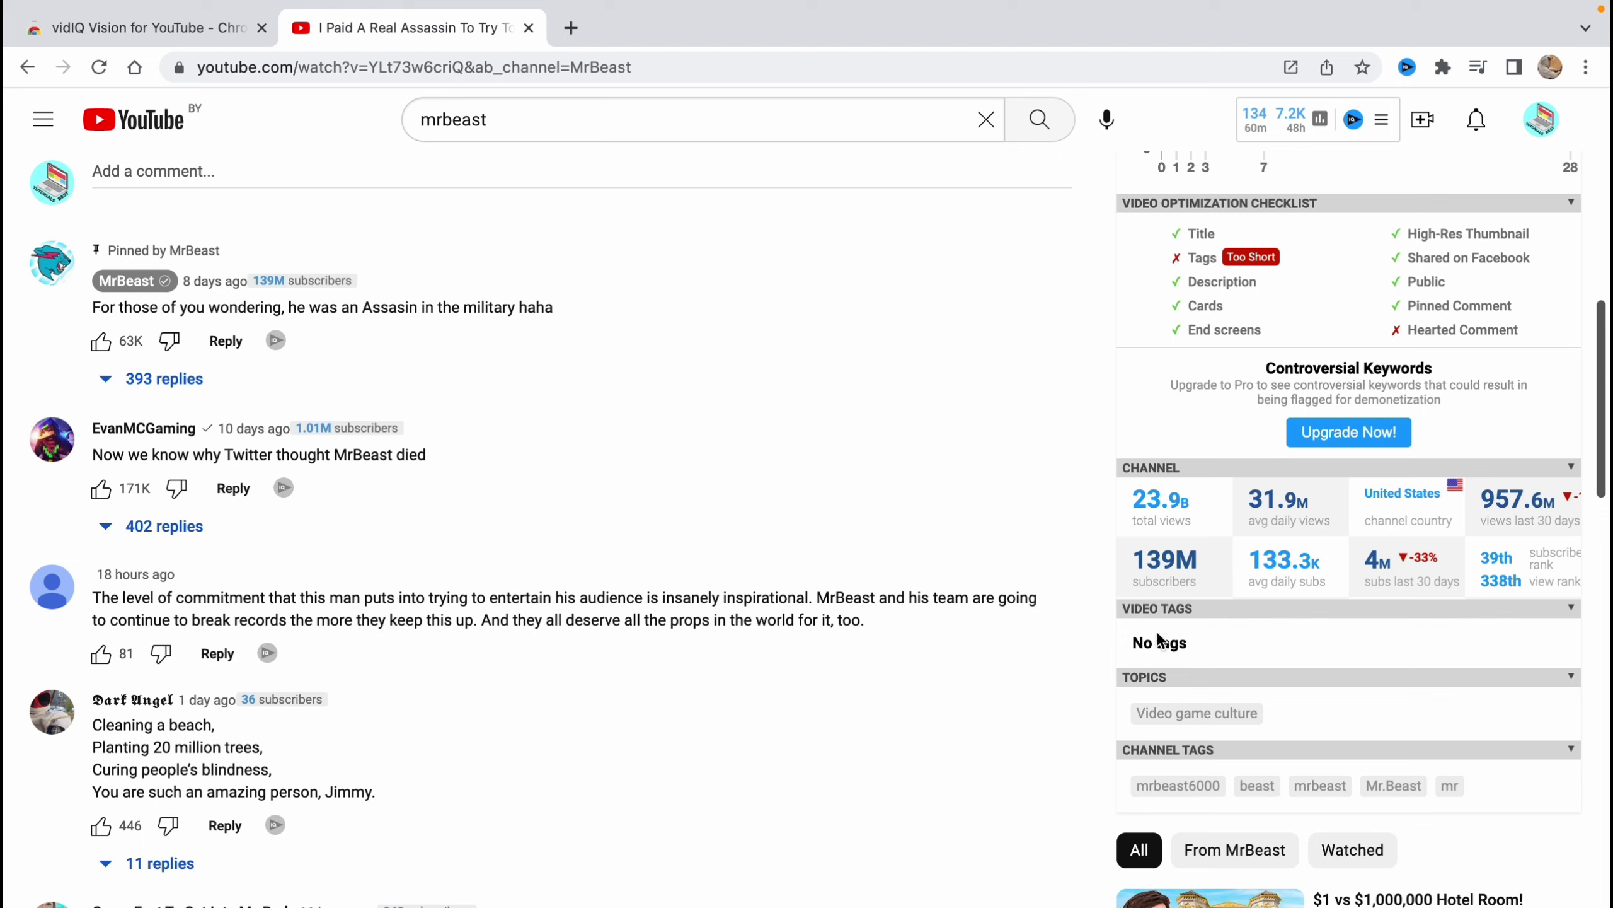
drag(1134, 642, 1199, 642)
scroll(1463, 803, down, 2)
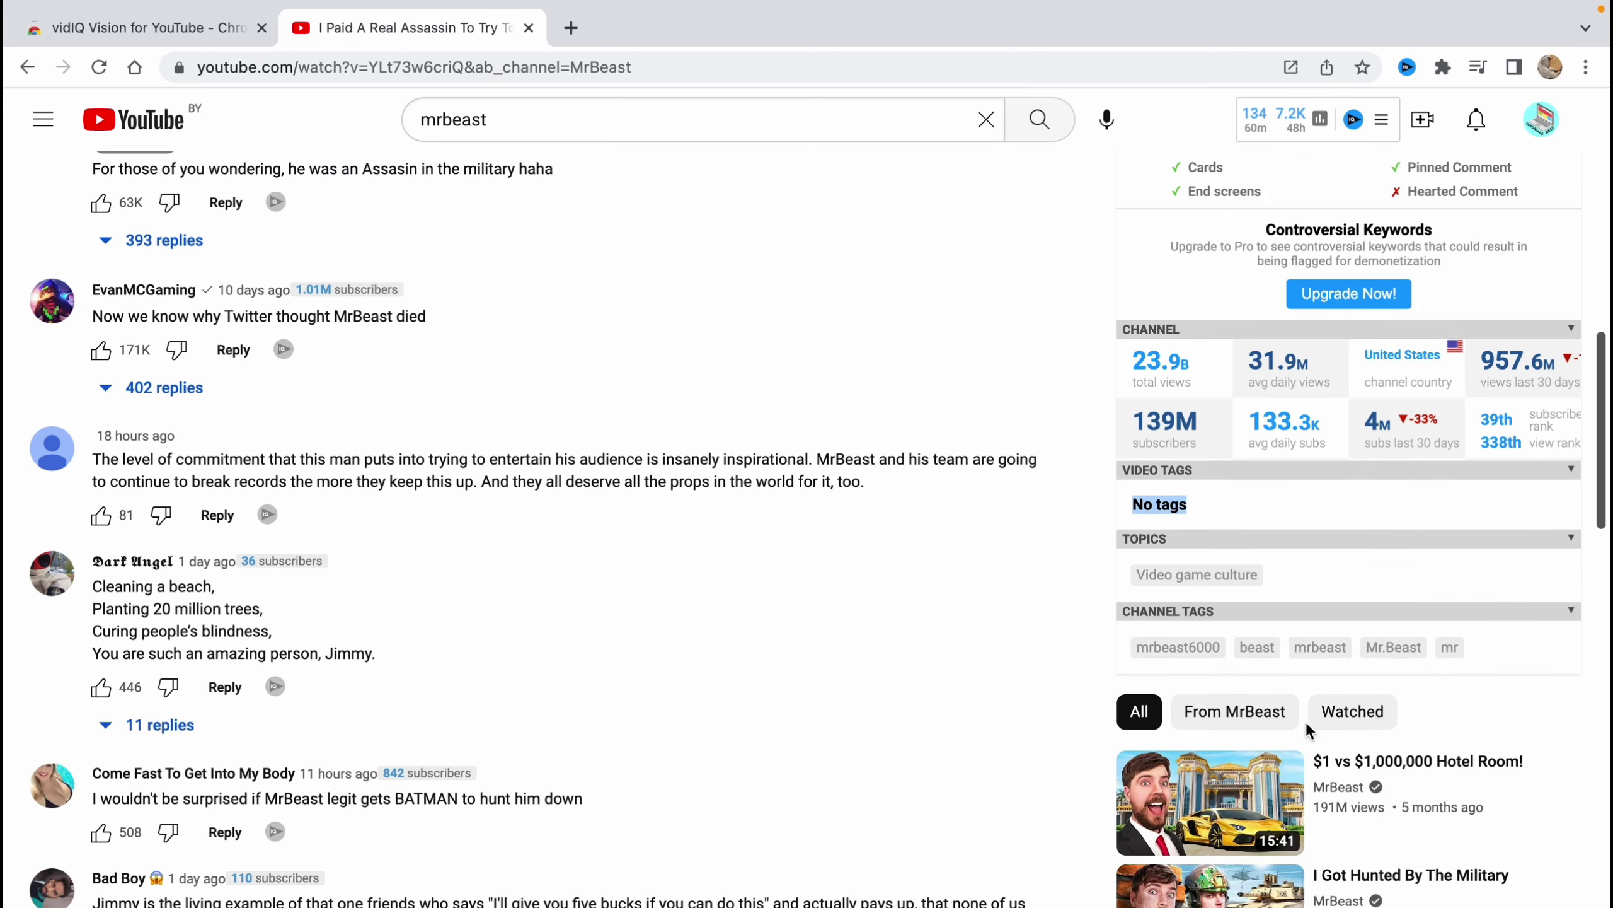
scroll(1009, 665, down, 8)
scroll(963, 637, down, 5)
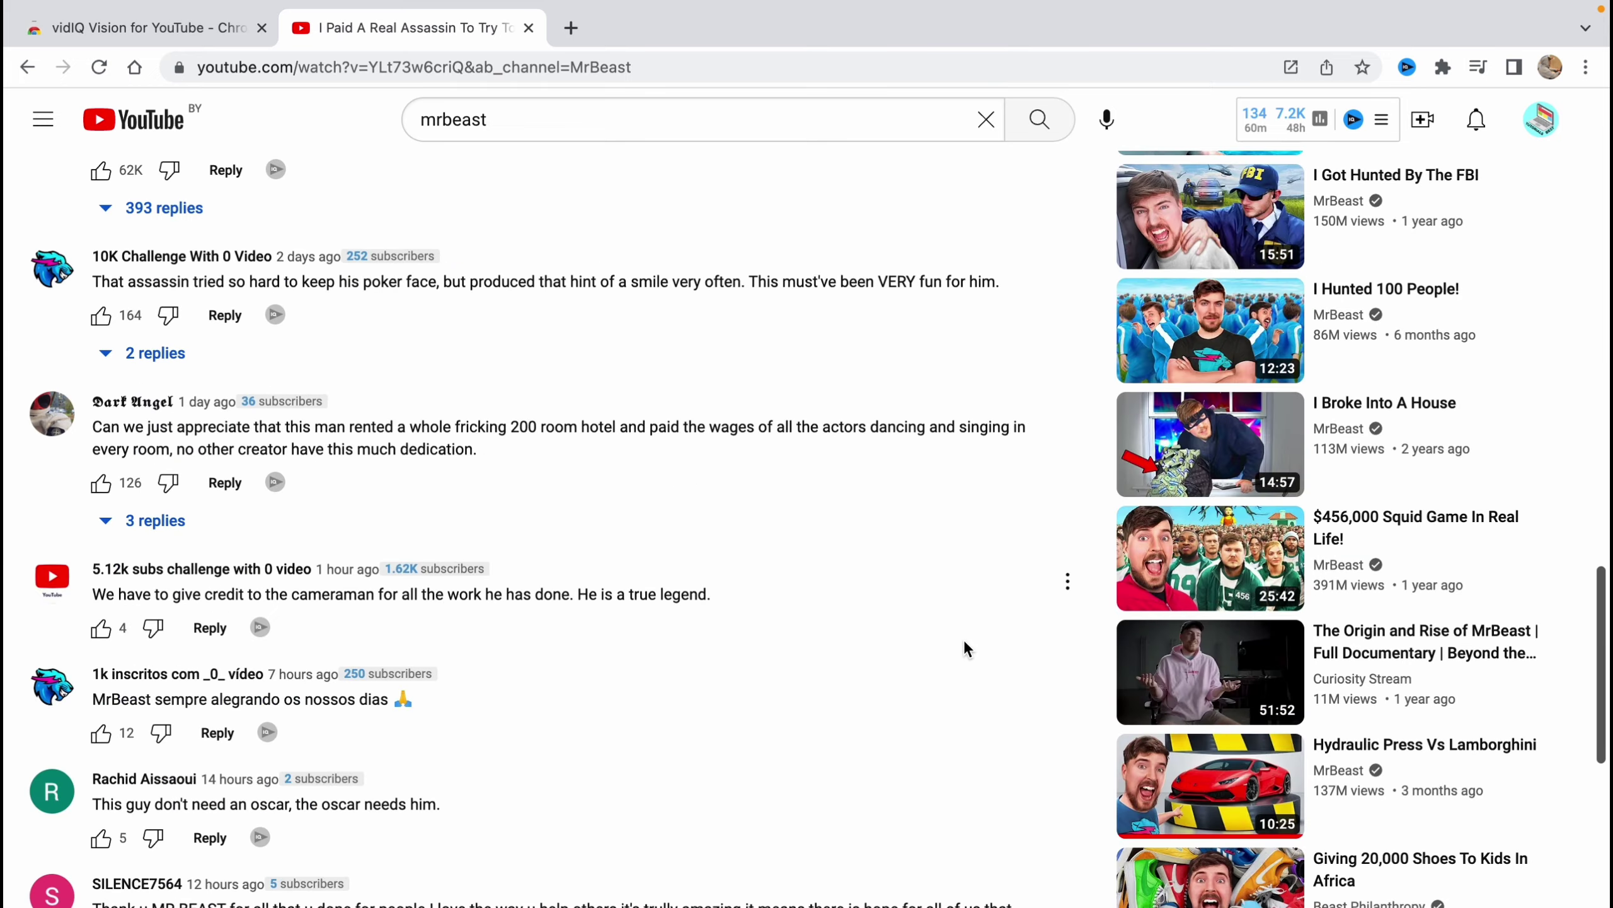
scroll(963, 639, down, 4)
scroll(963, 639, up, 15)
scroll(1214, 582, up, 15)
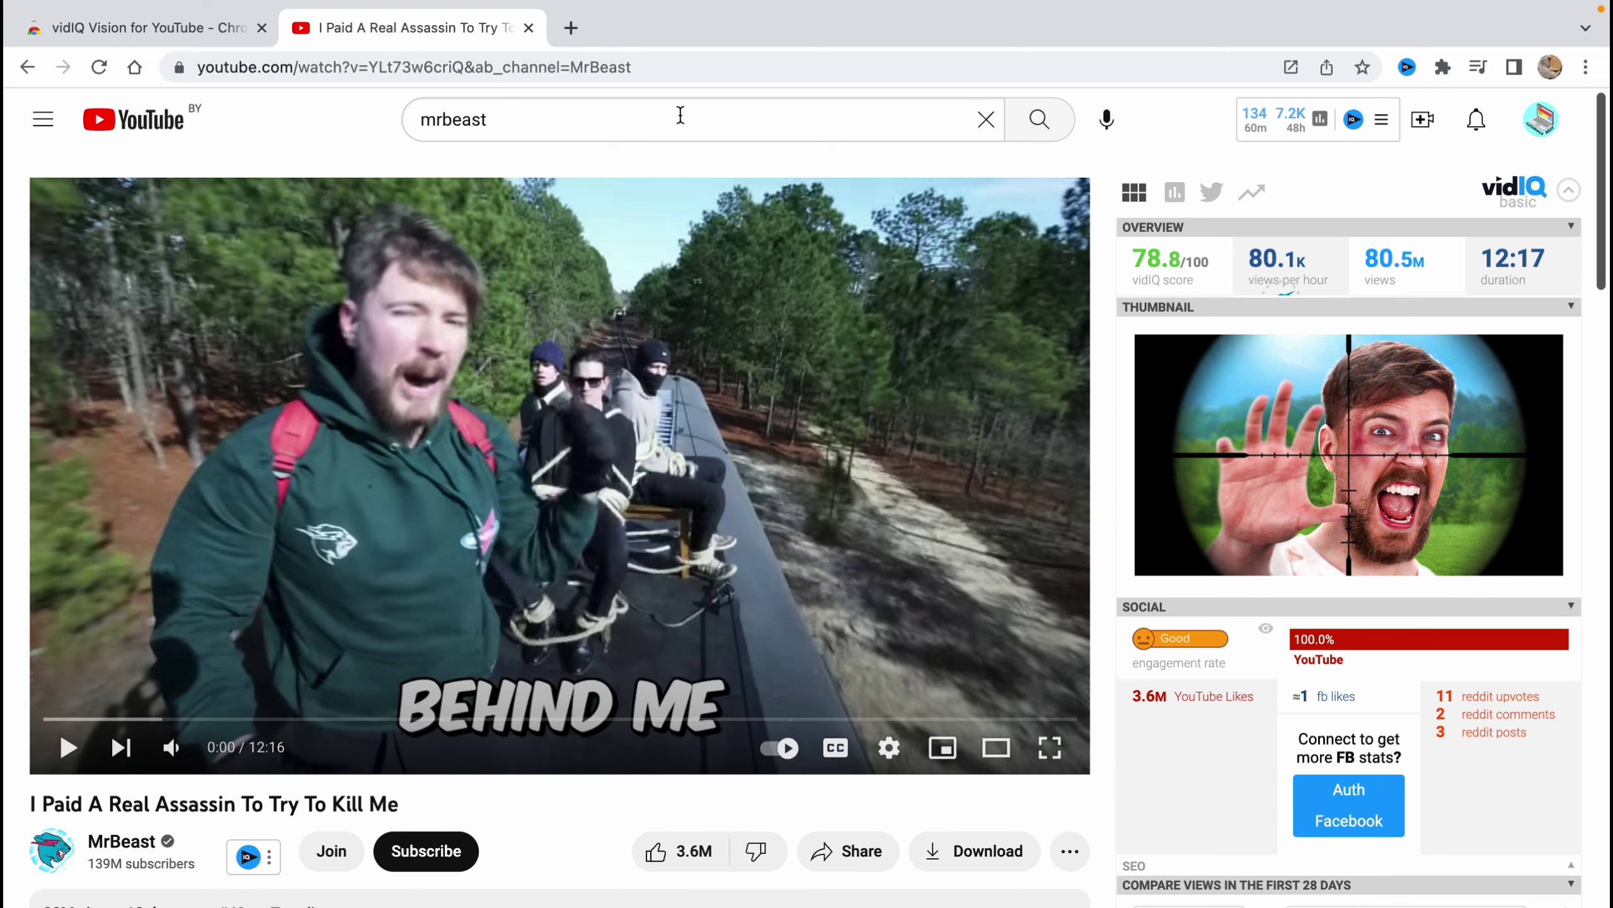
- Back on the mrbeast results, open options for the 'mrbeast minecraft' (33) related opportunity
click(1039, 119)
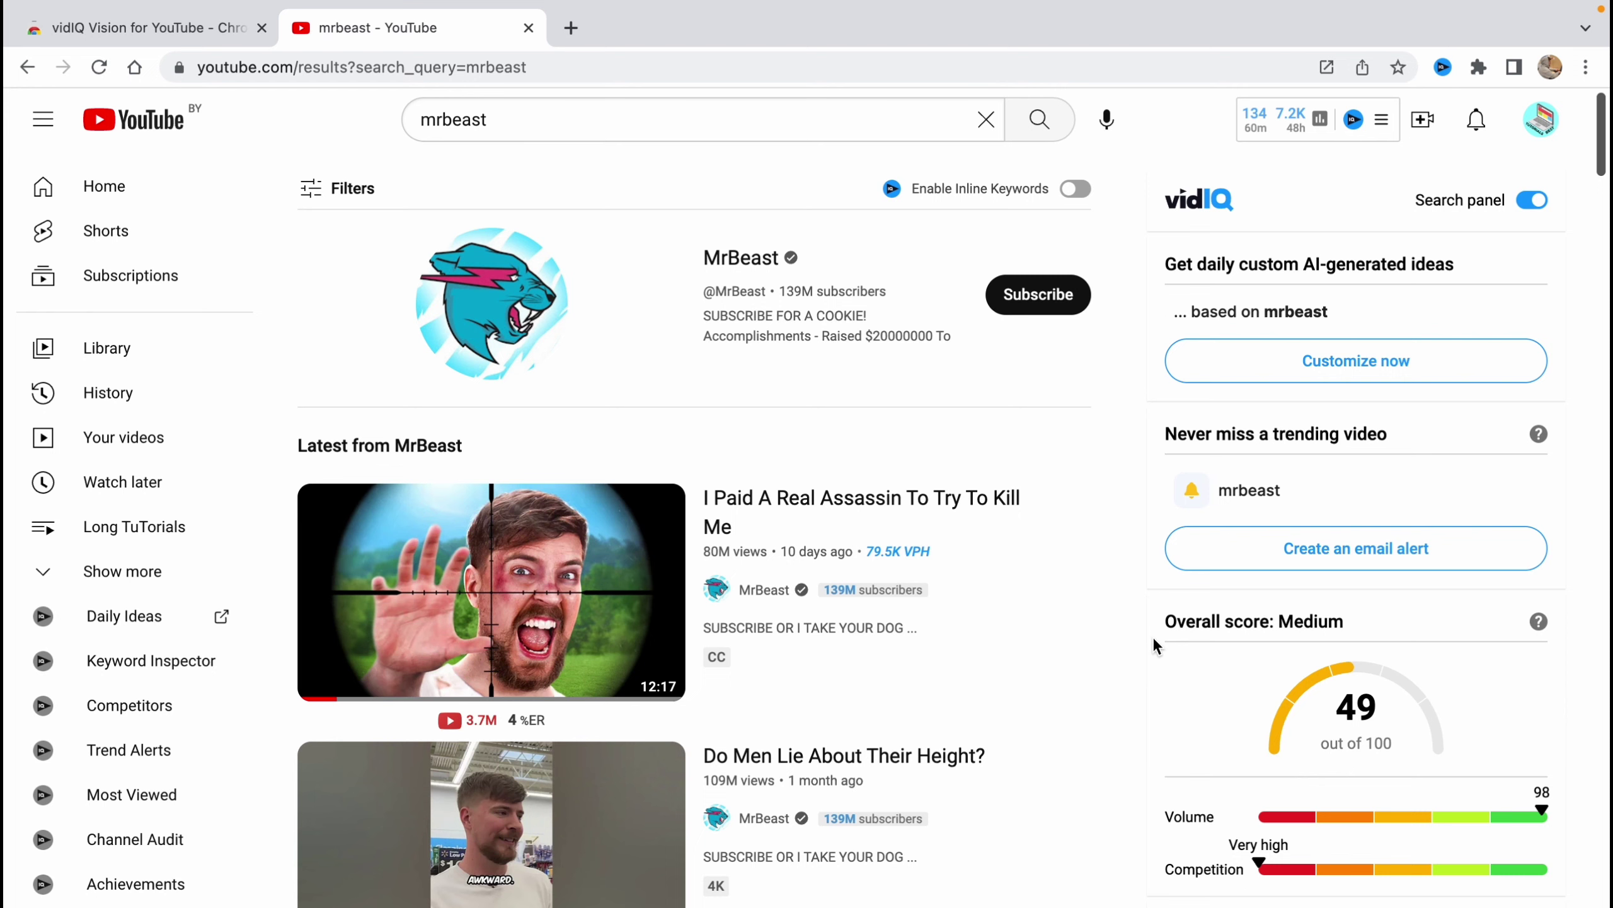
scroll(1137, 629, down, 12)
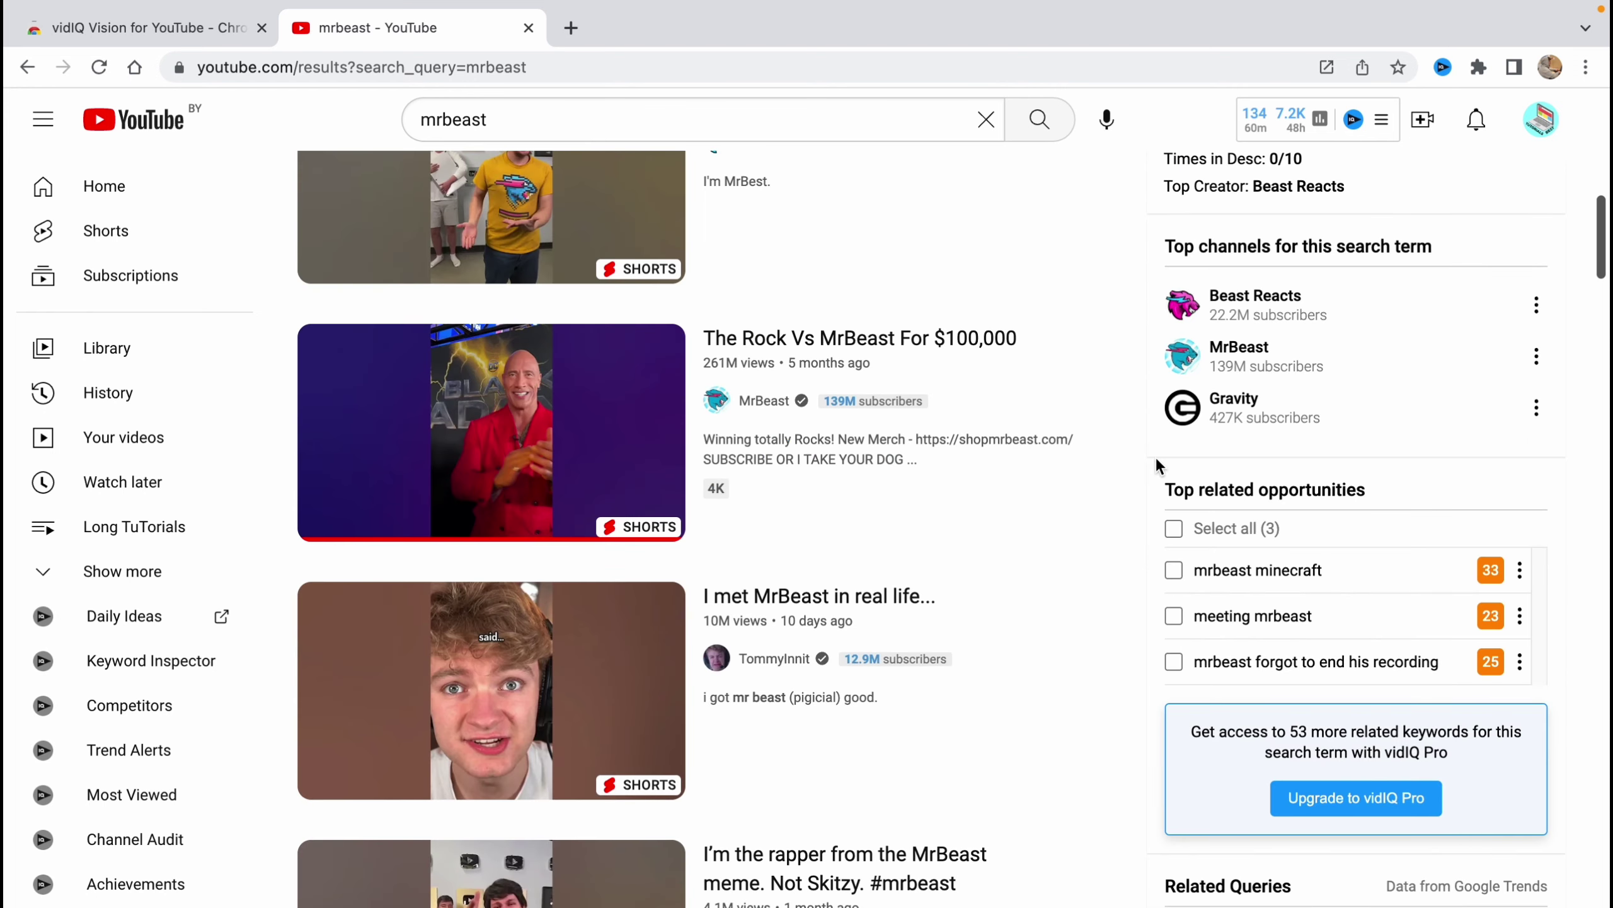
scroll(1156, 462, up, 12)
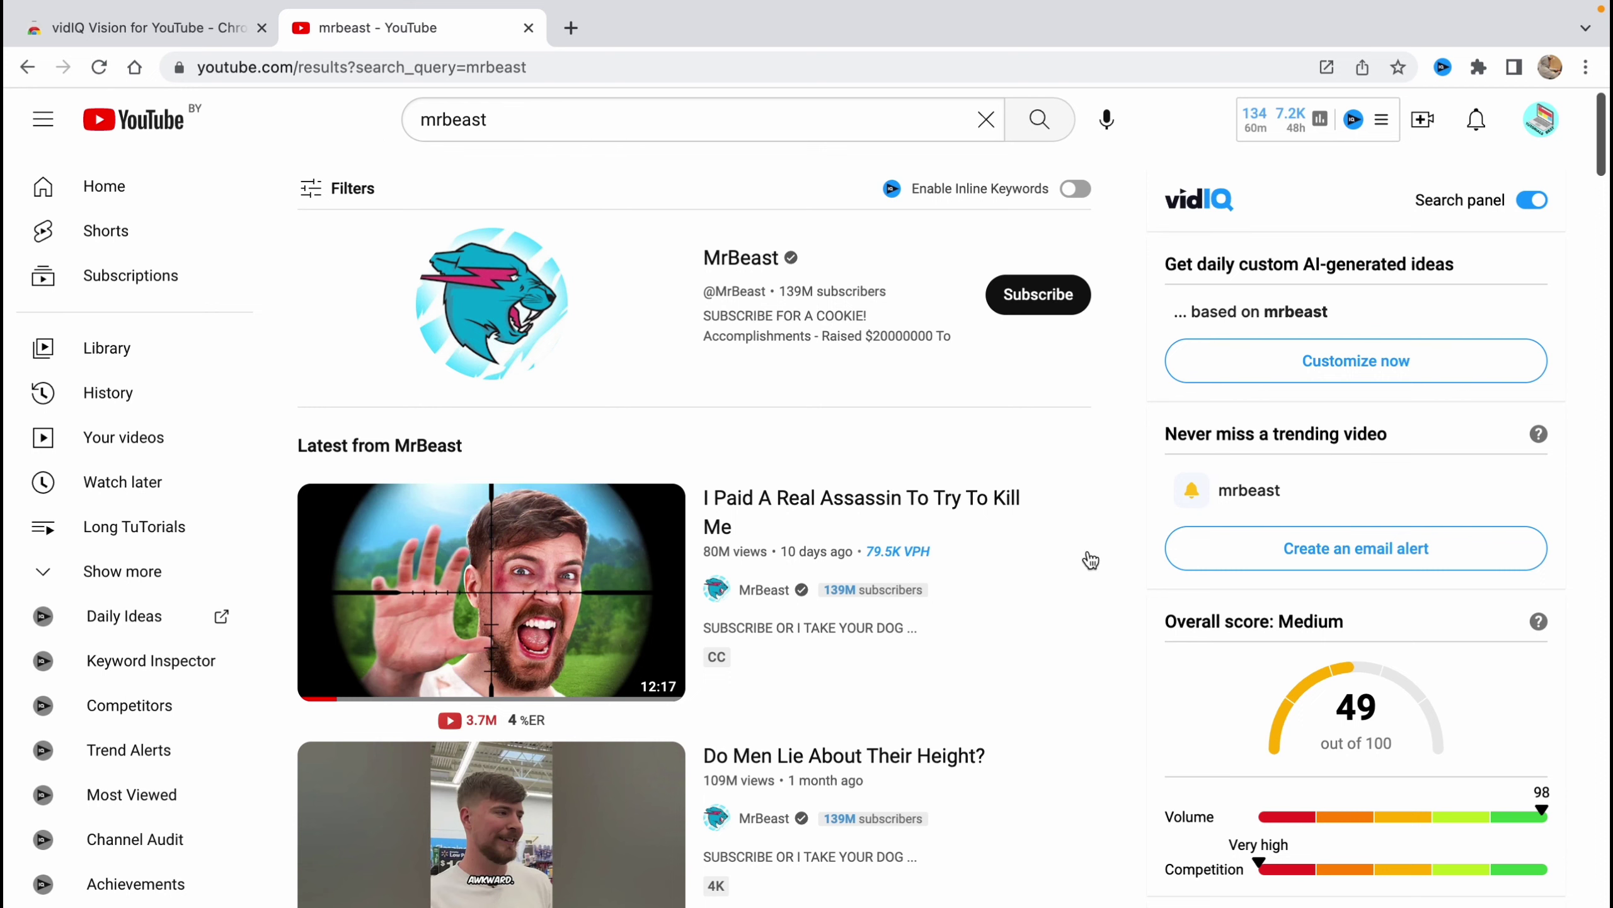
scroll(1175, 588, down, 12)
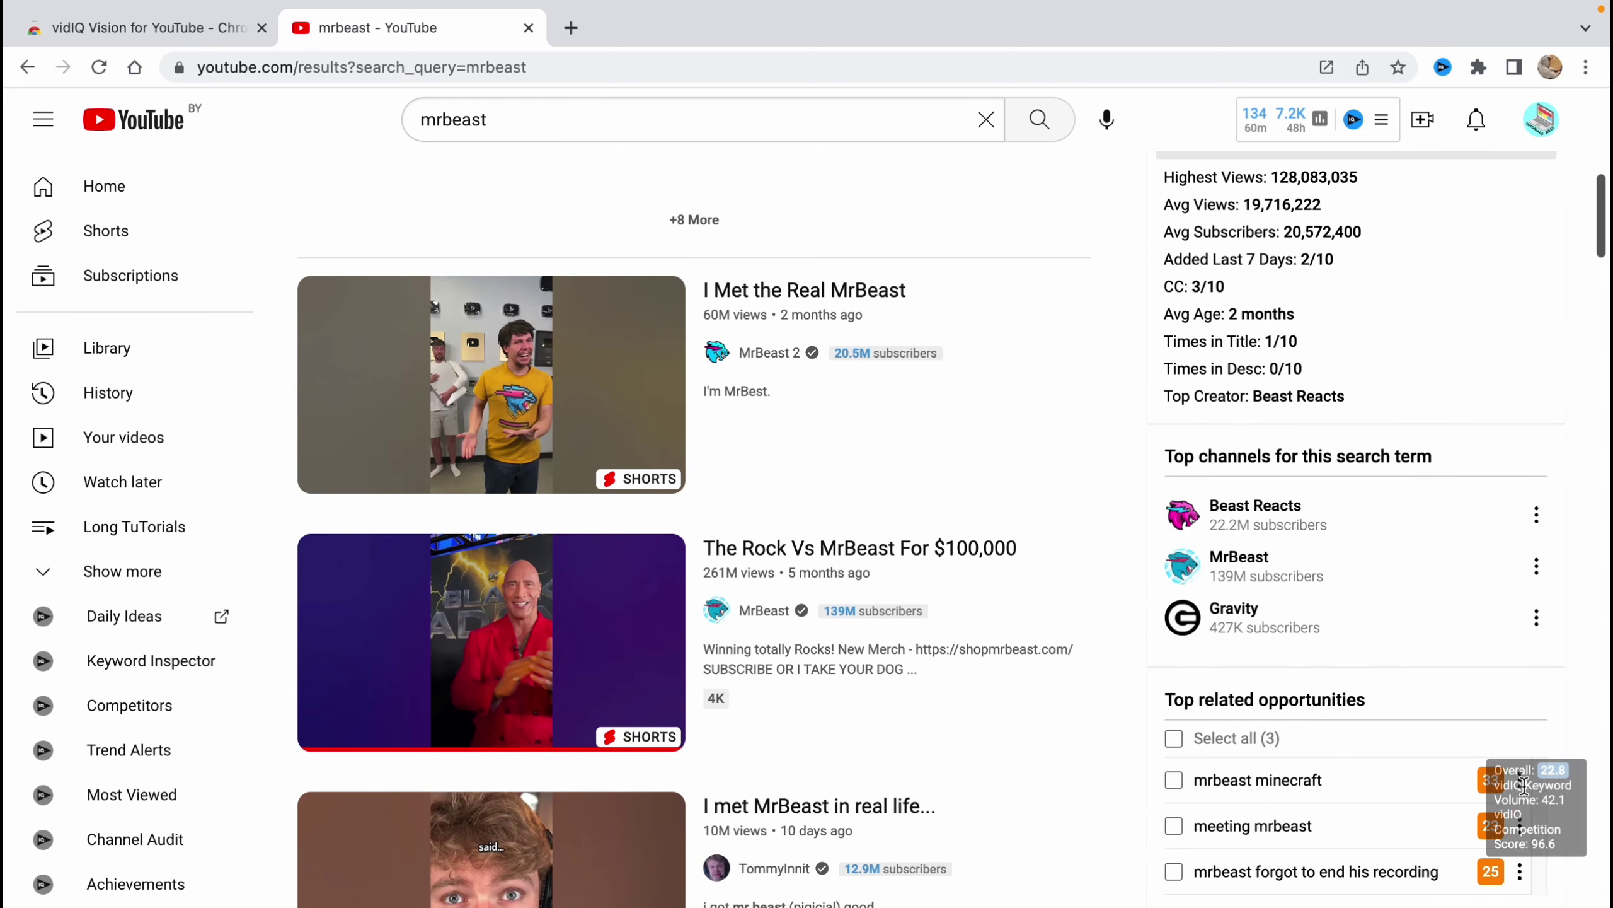
click(1522, 780)
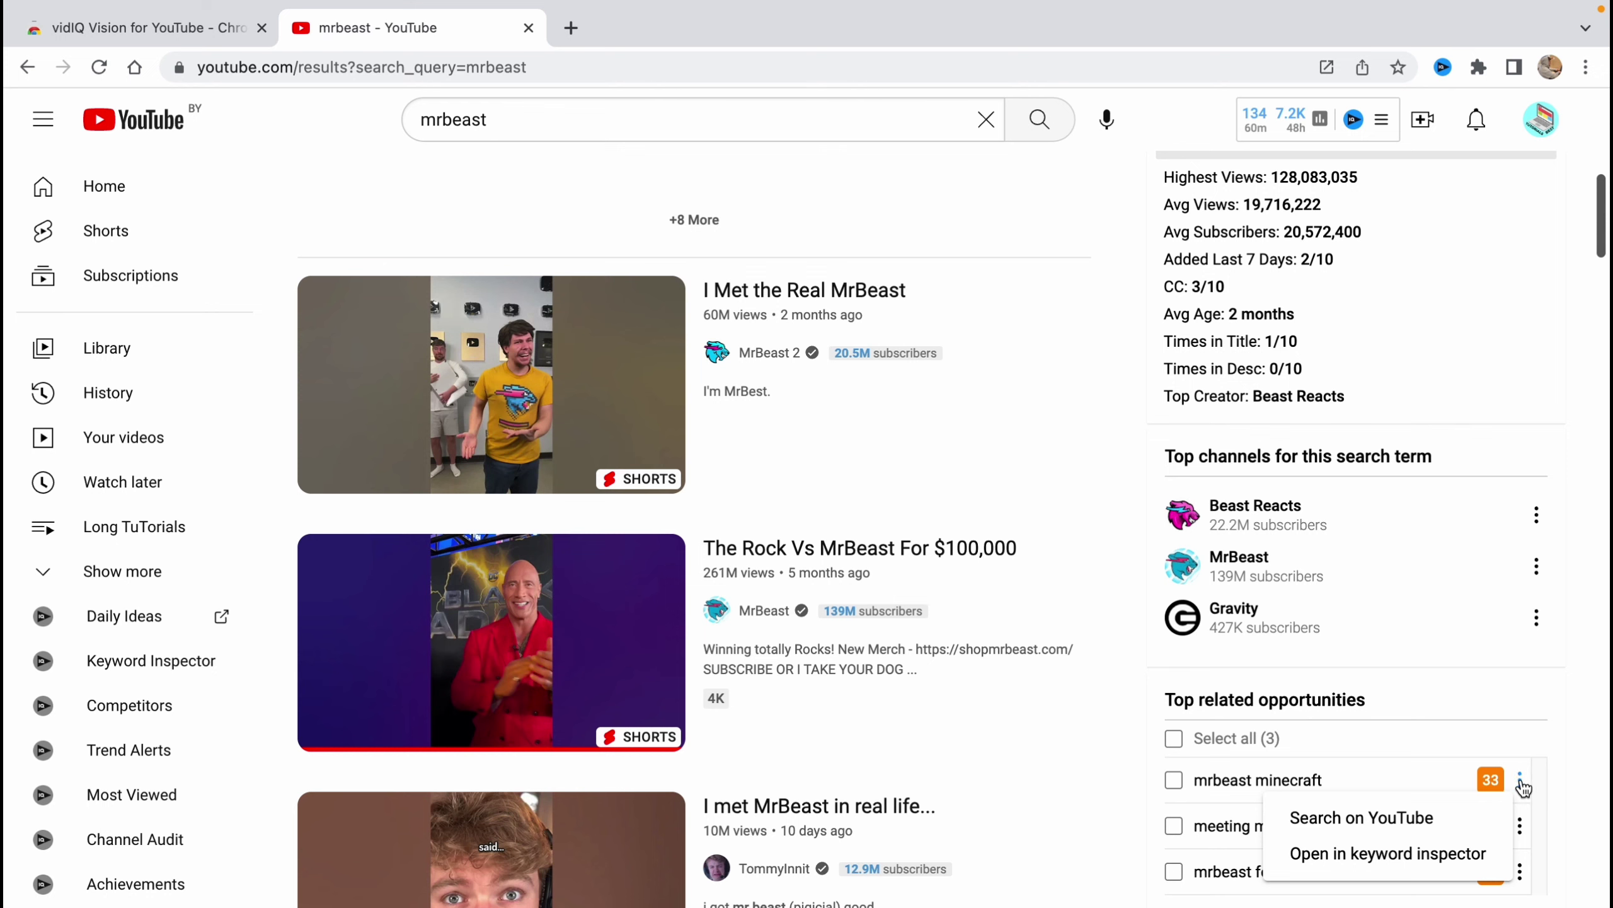
- Inspect 'mrbeast minecraft' in Keyword Inspector, then replace it with minecraft, scoring 63/100
click(1376, 864)
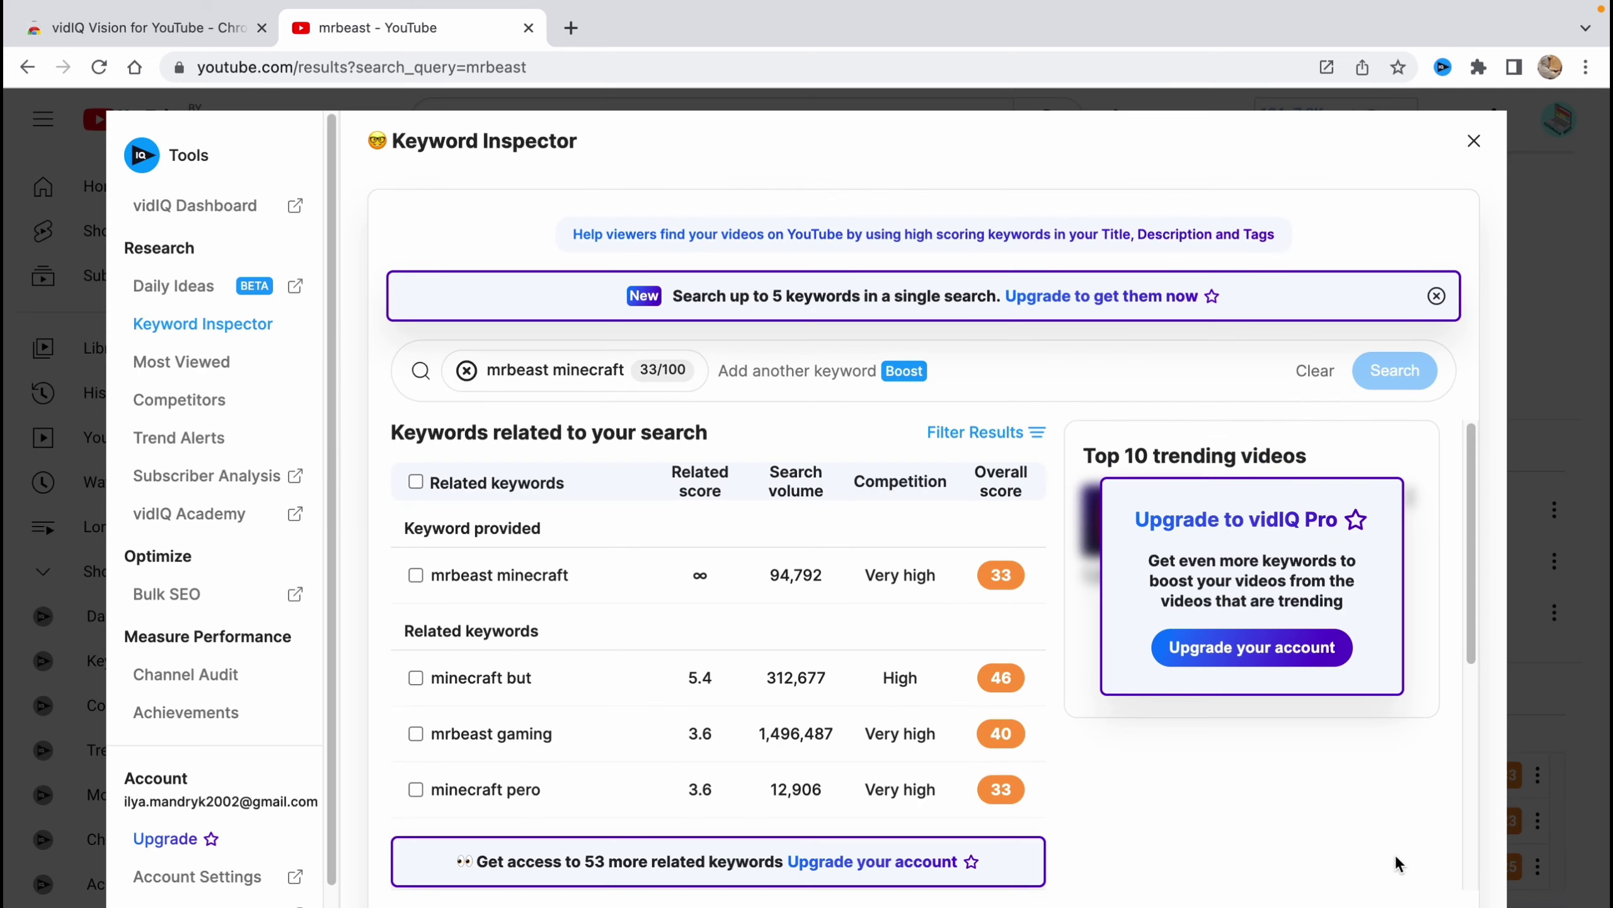
click(467, 371)
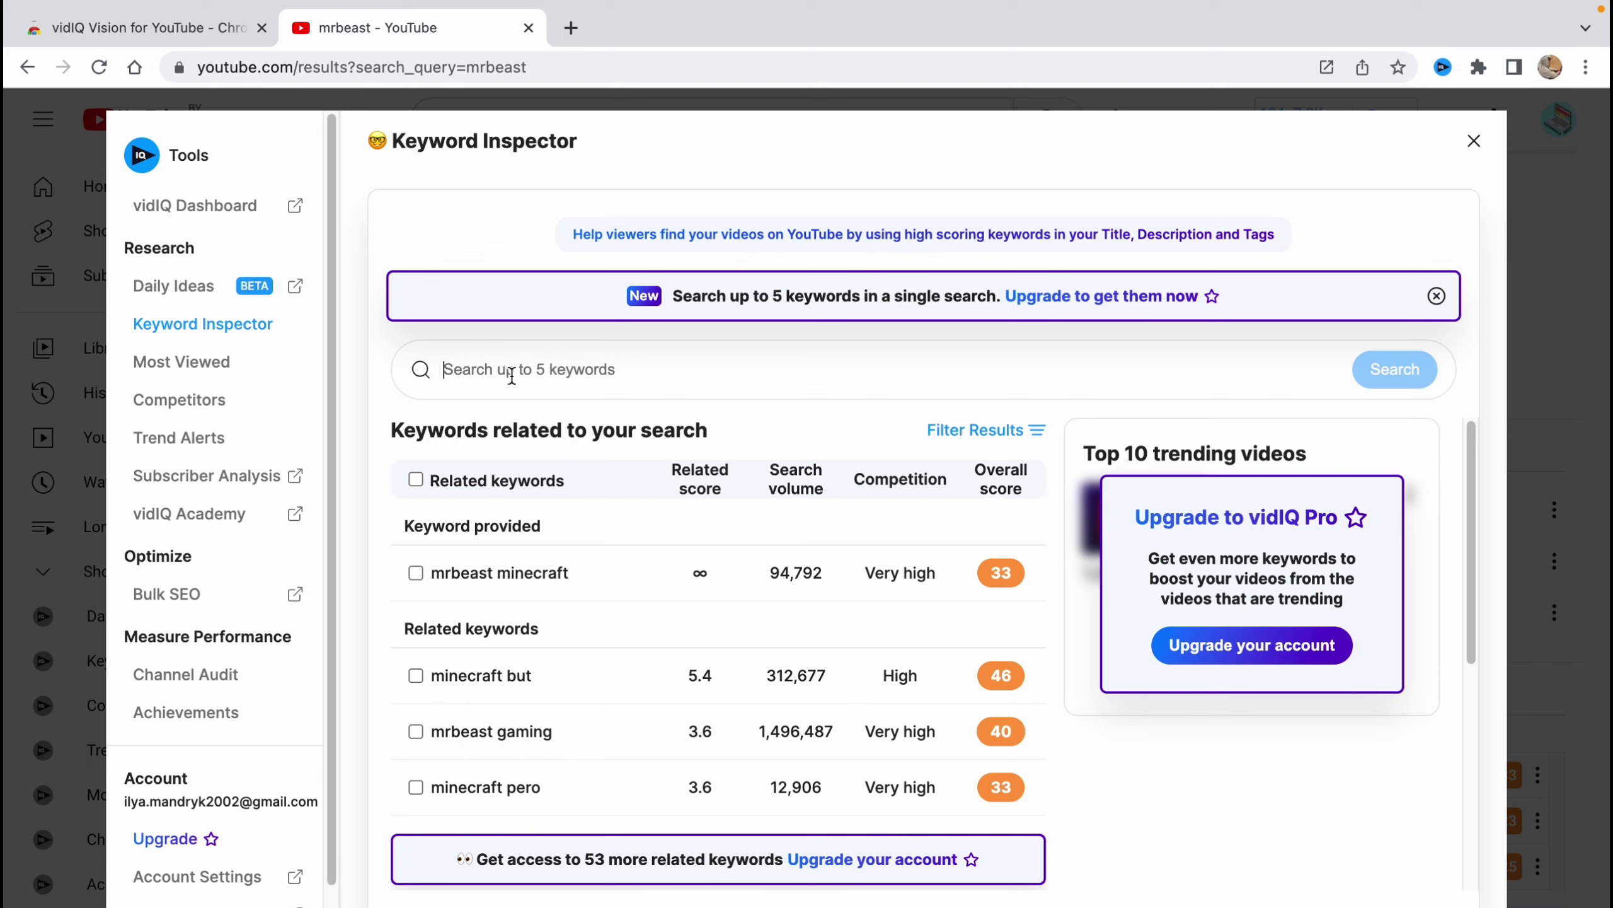
text(minecraft)
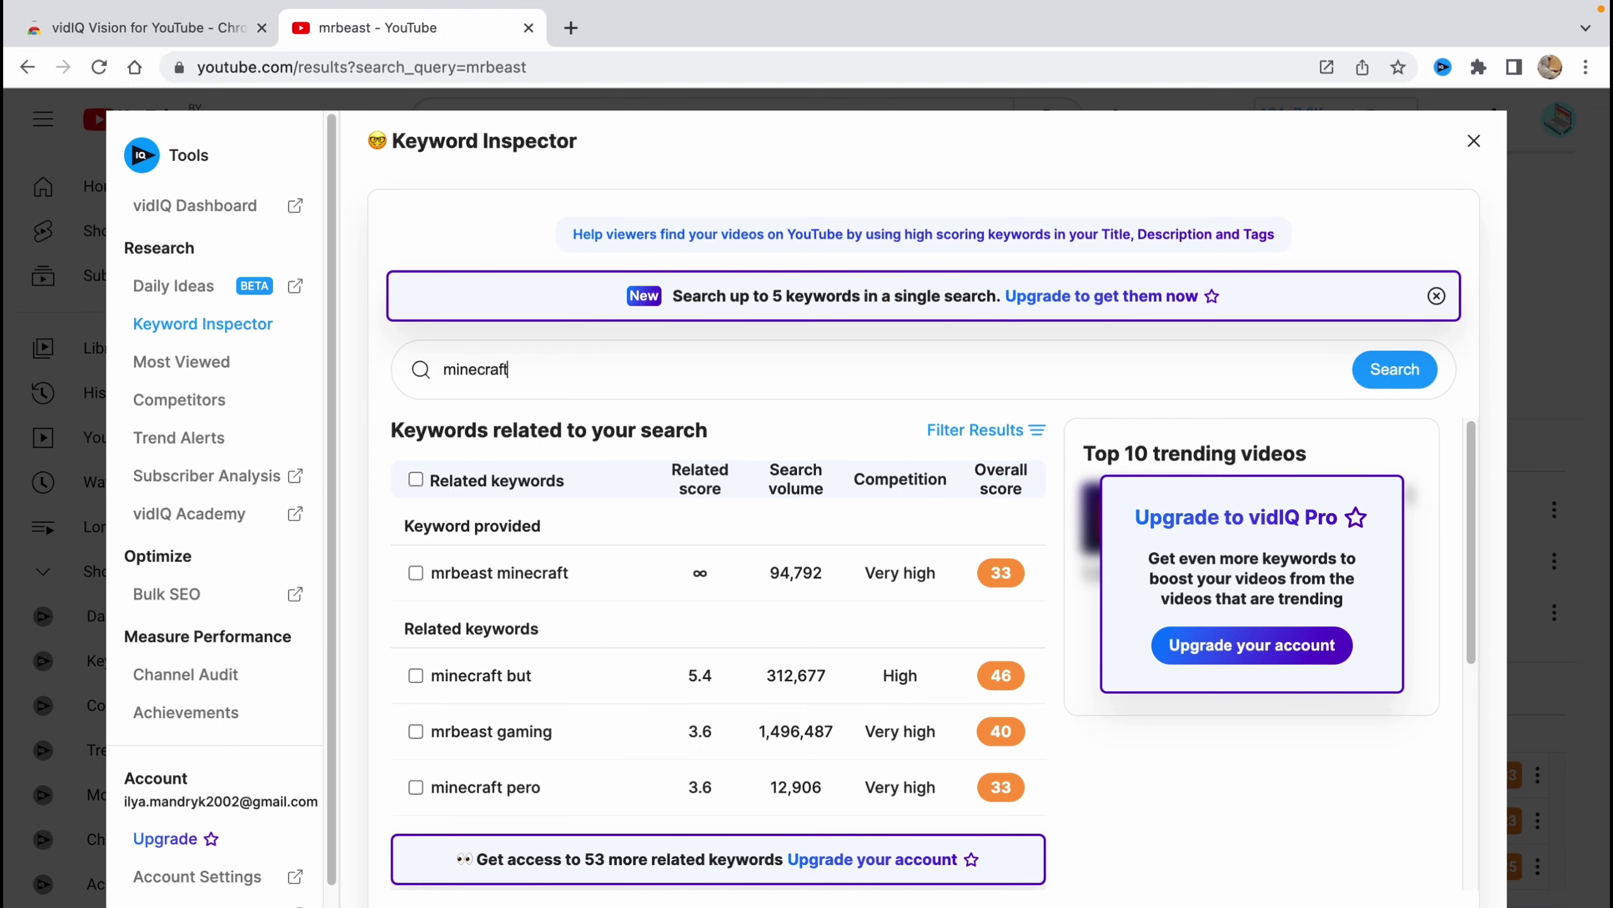
key(Return)
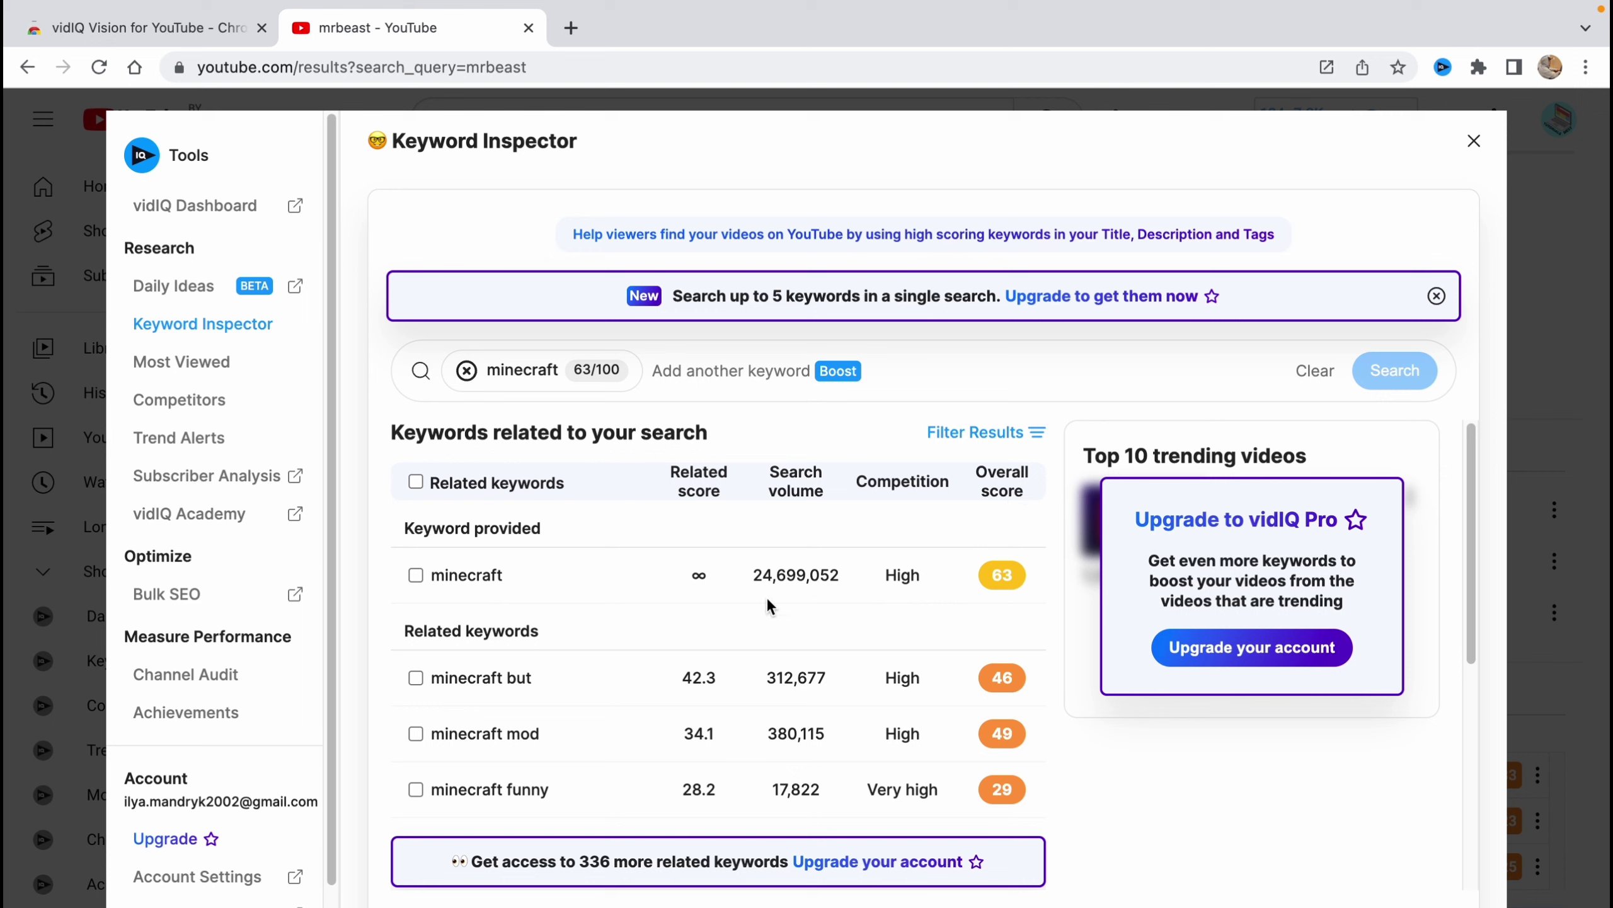
mouse_move(929, 601)
click(164, 289)
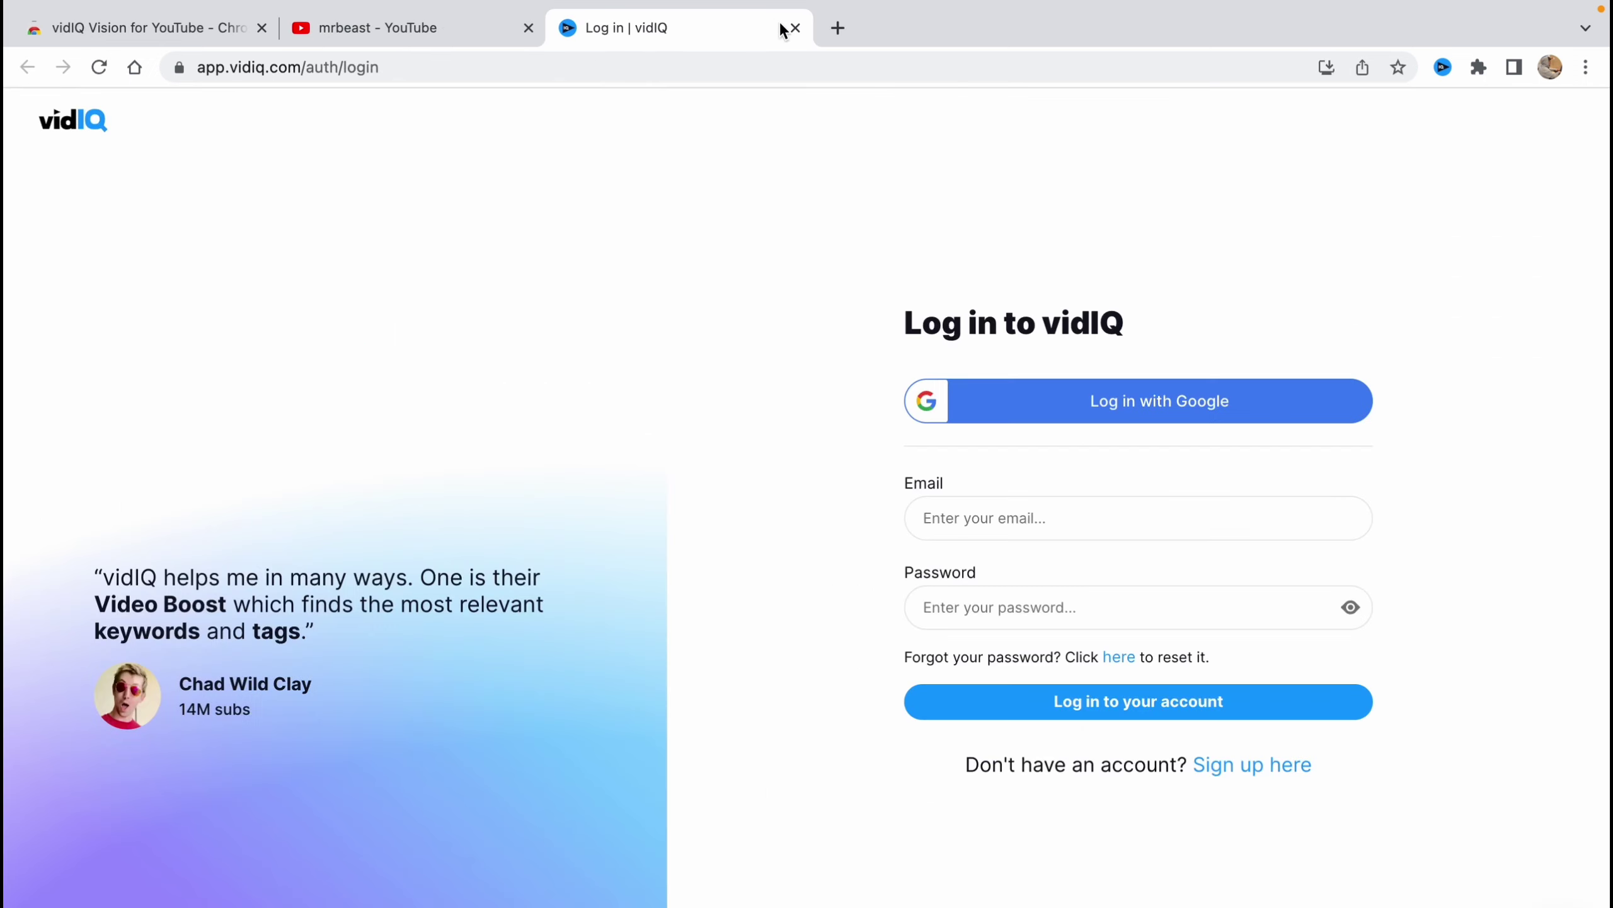
key(ctrl+shift+Tab)
click(657, 27)
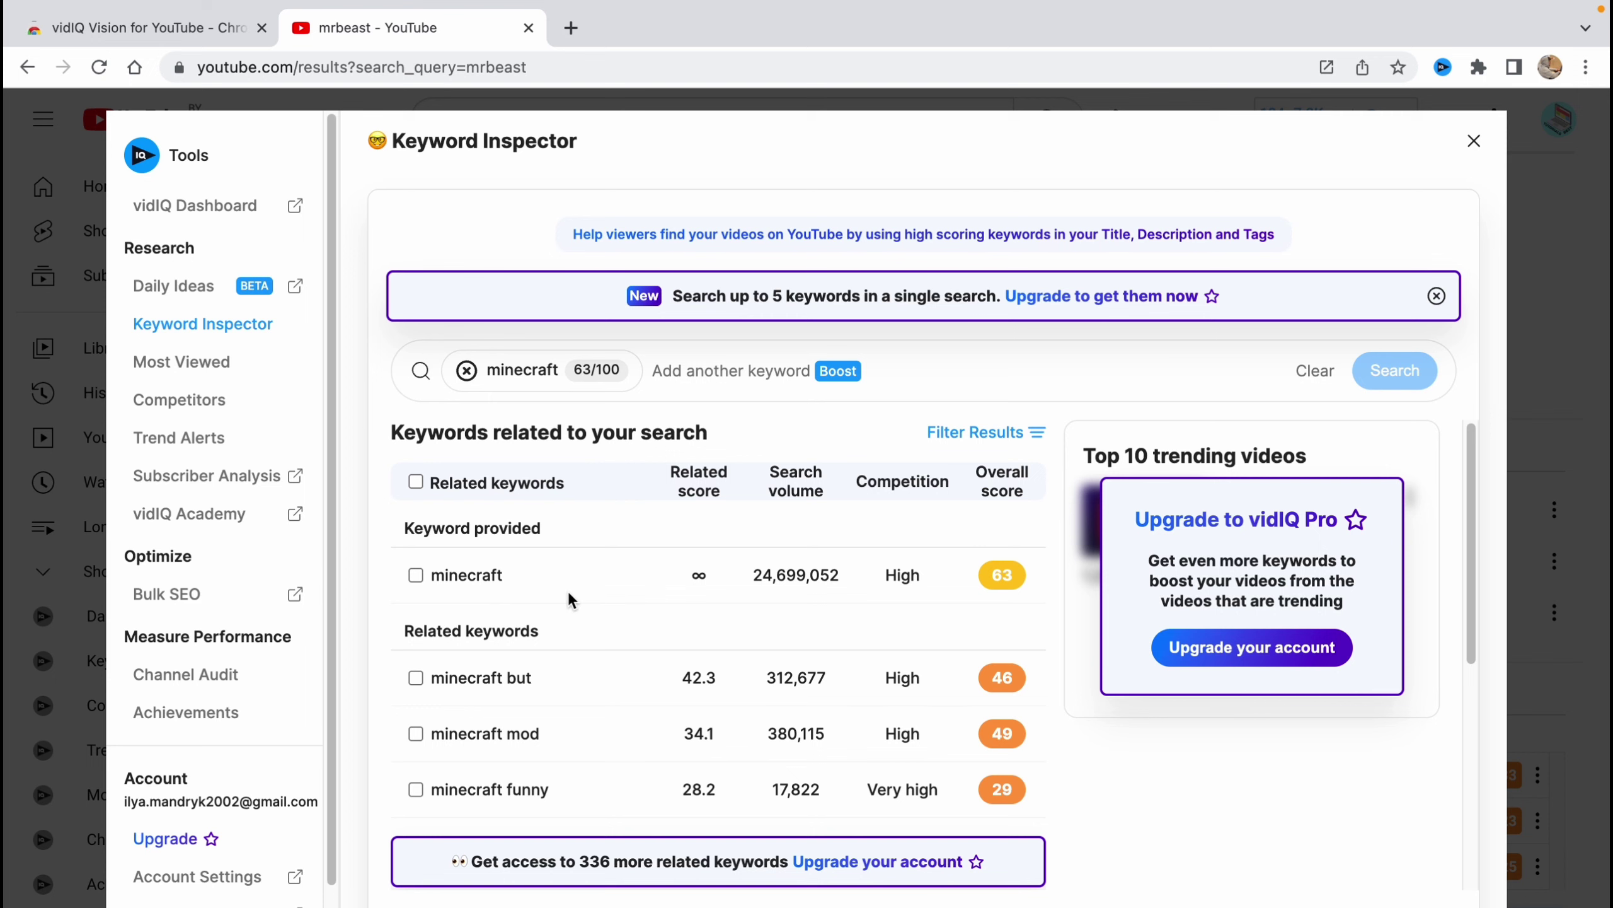
- Close the Keyword Inspector and scroll the mrbeast results back to the score-49 panel
click(1474, 140)
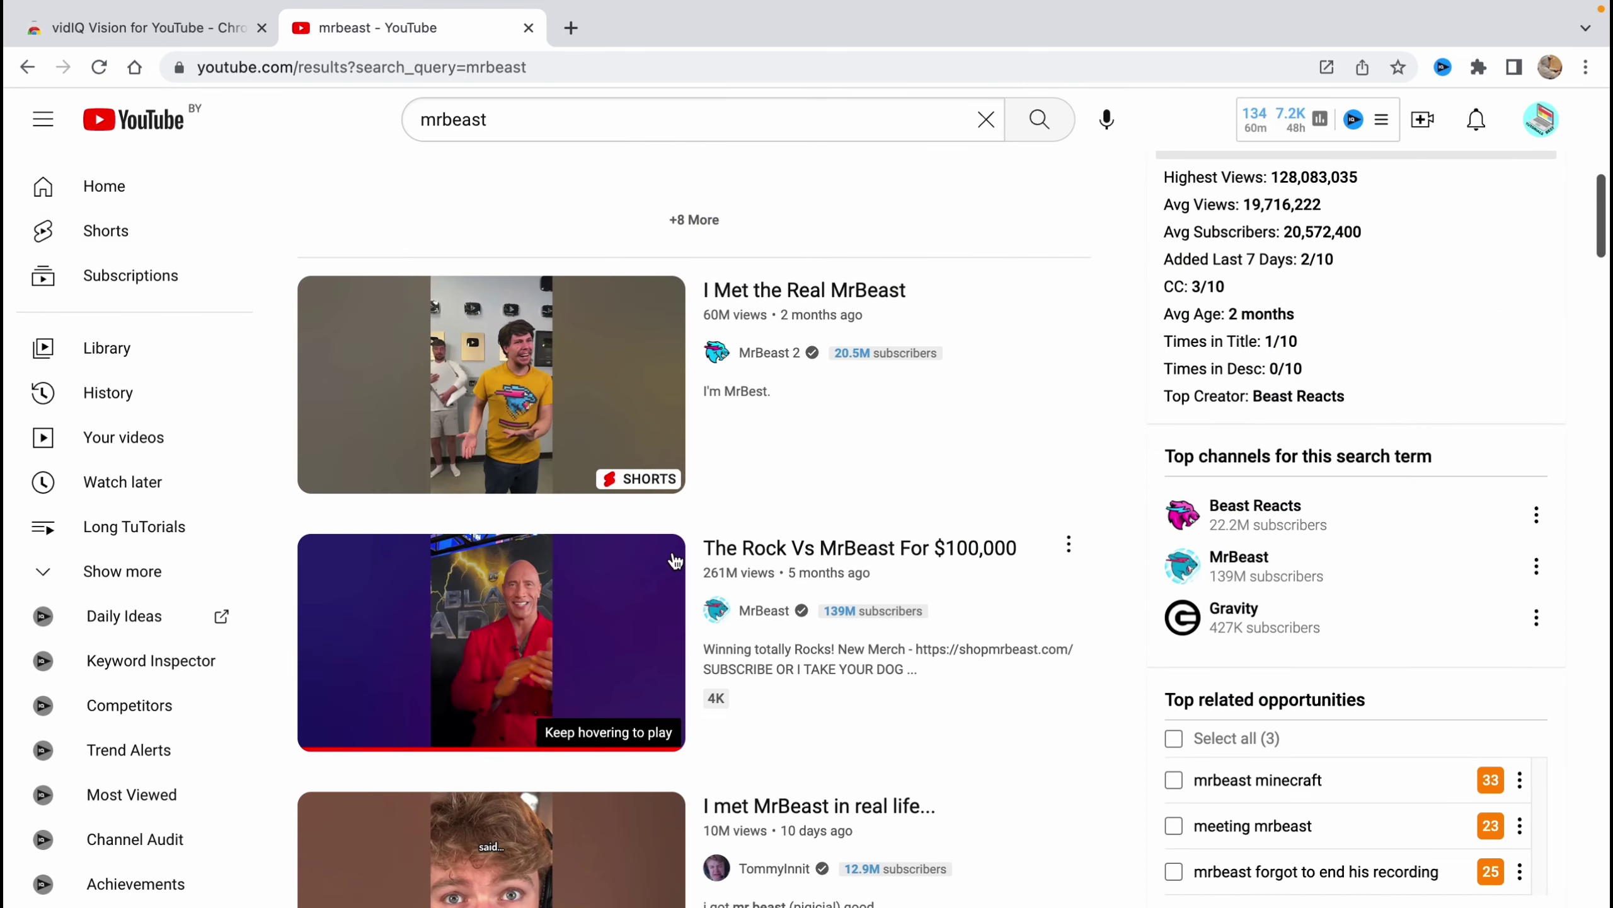
scroll(666, 636, up, 10)
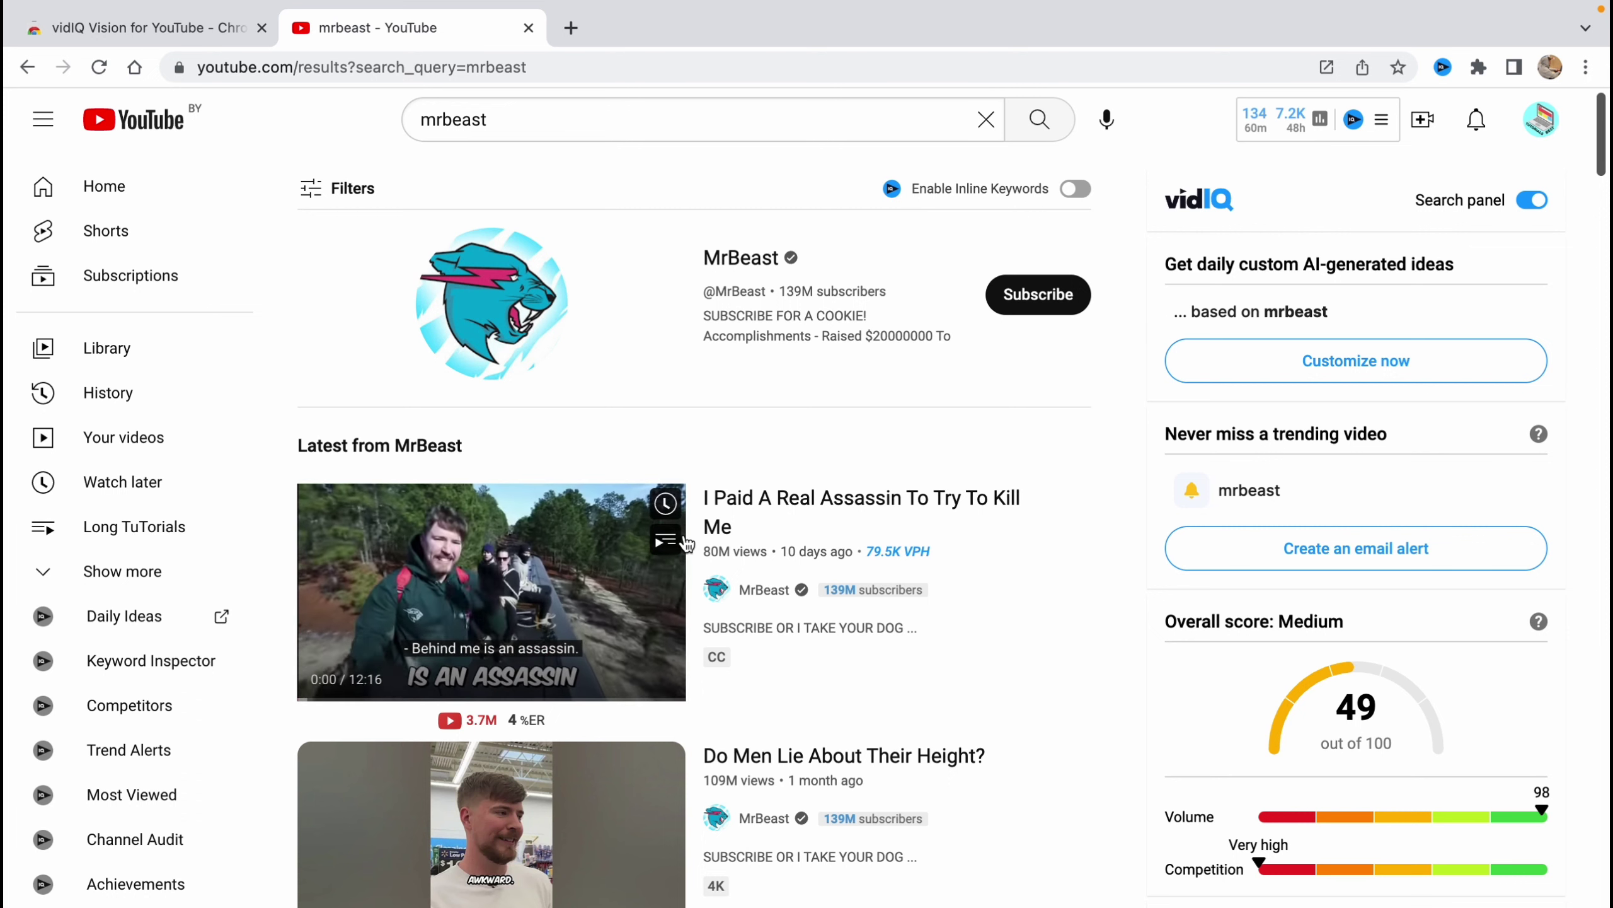